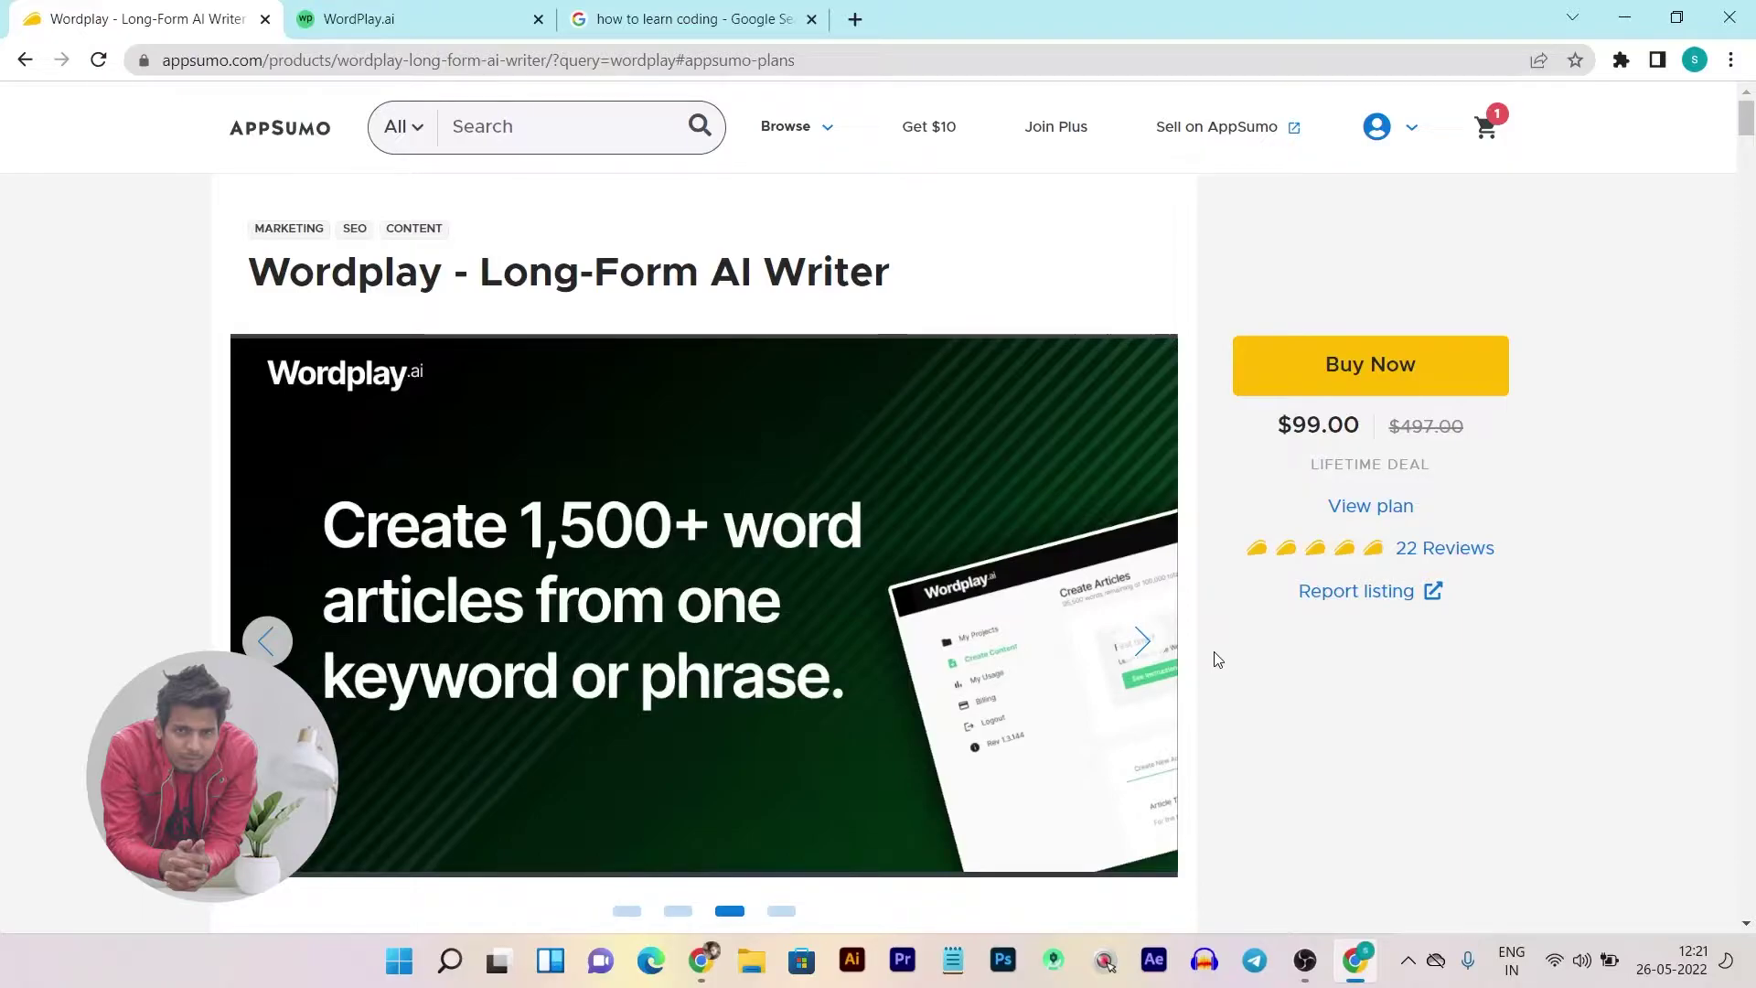
Scroll the AppSumo Wordplay deal page and highlight its 1,500+ word articles claim.
scroll(1217, 660, "down", 8)
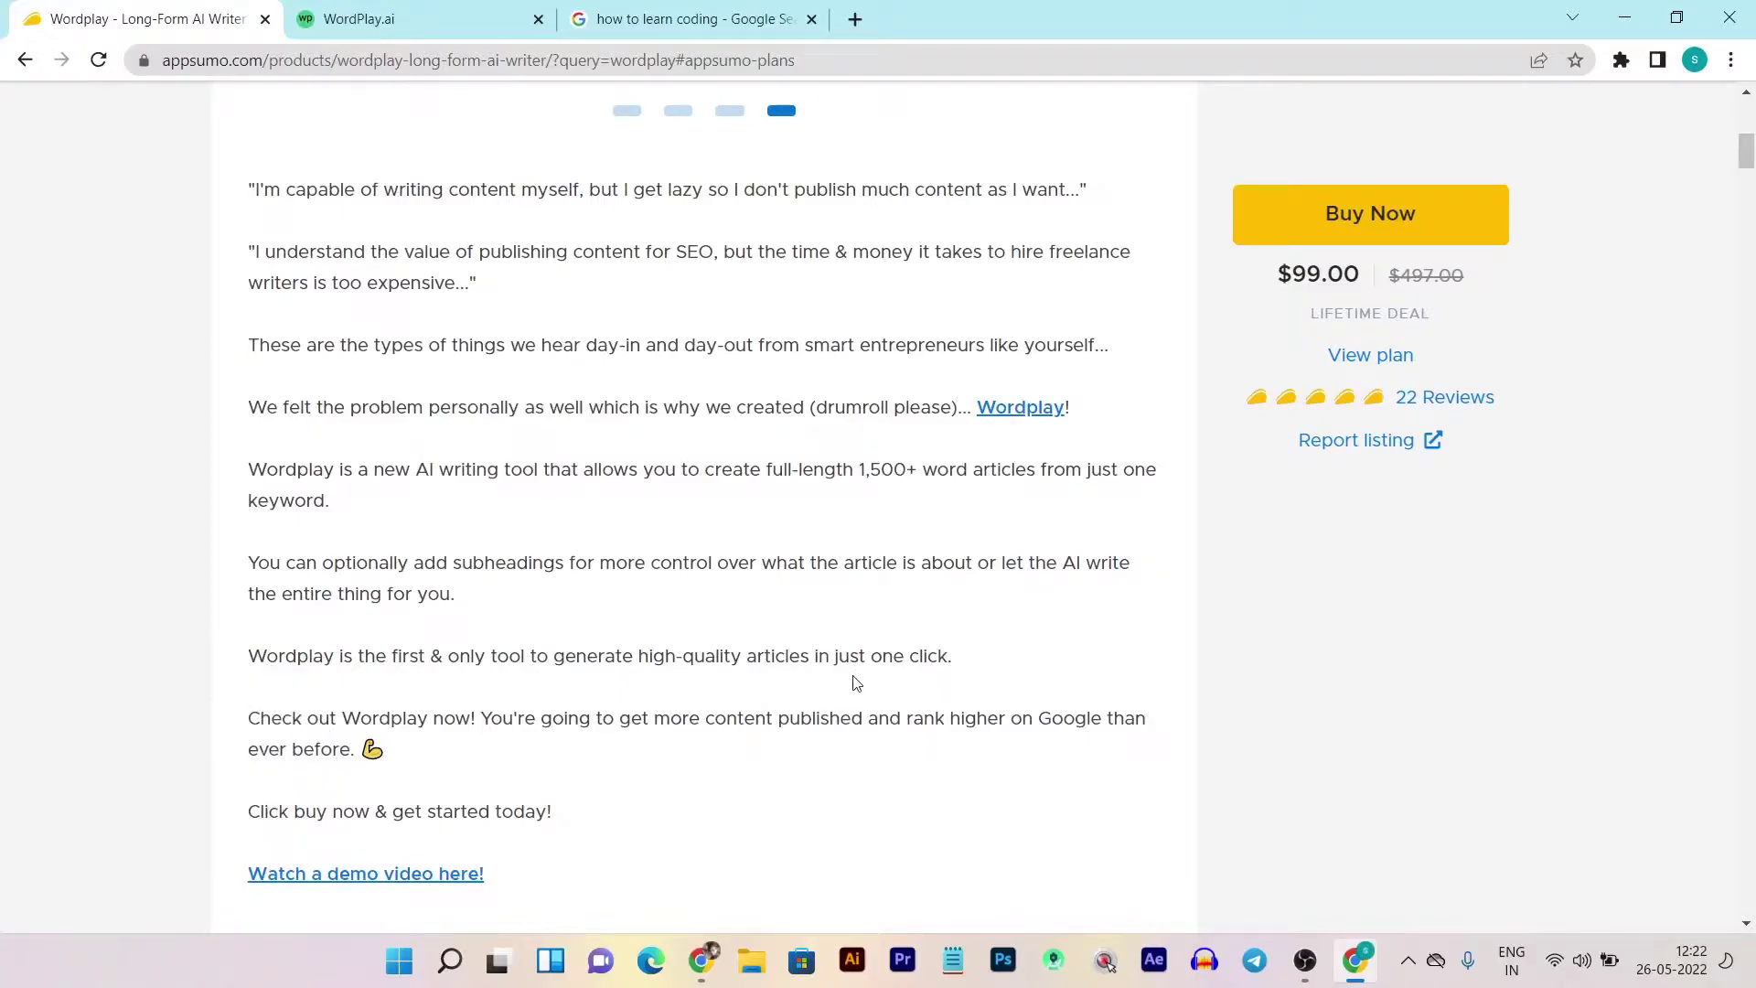
scroll(812, 745, "up", 8)
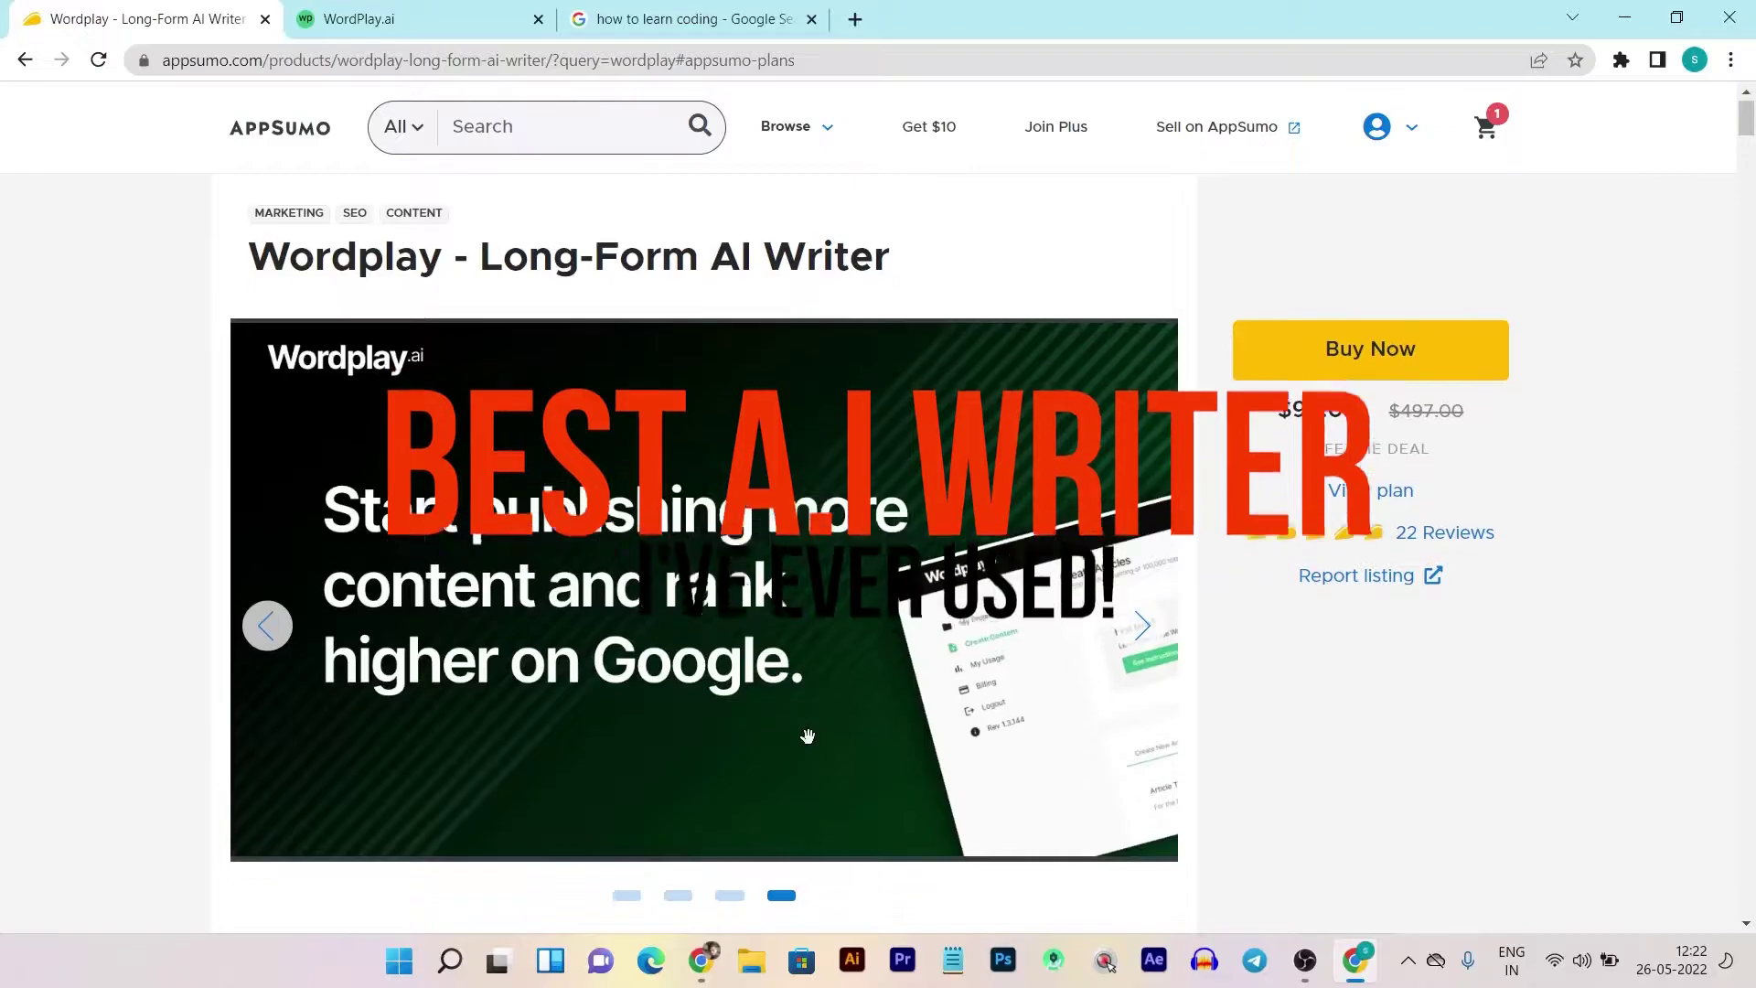
scroll(808, 737, "down", 3)
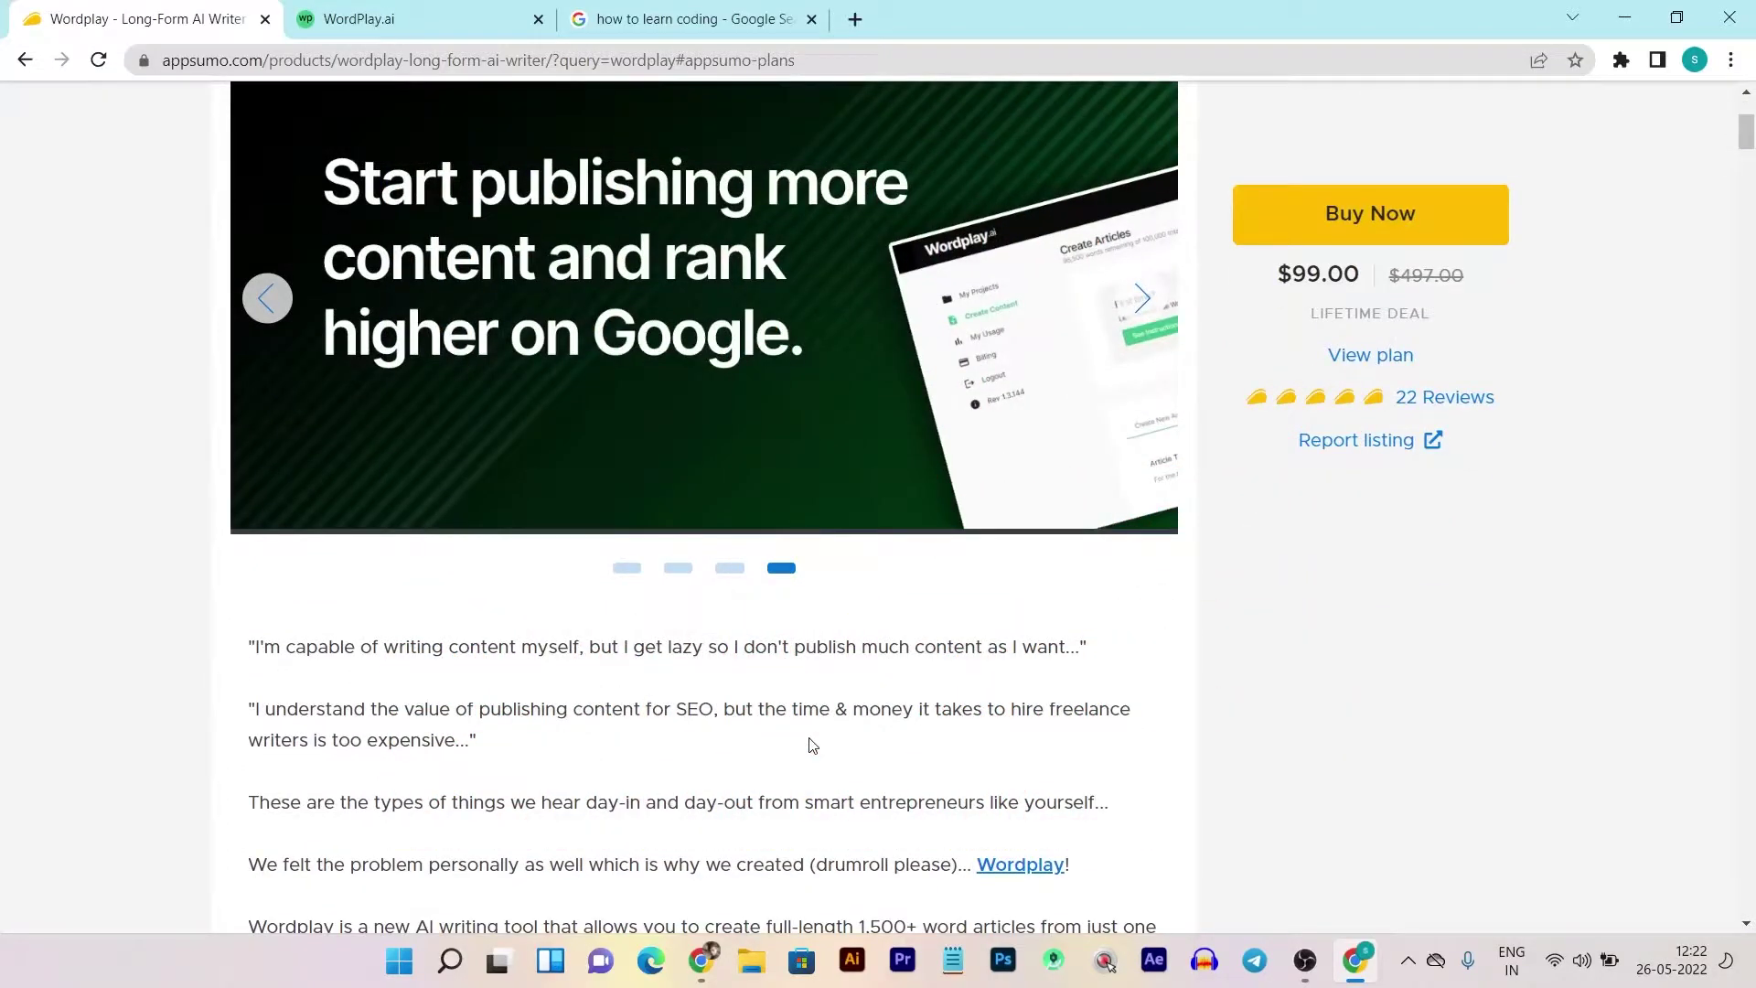
scroll(810, 745, "down", 1)
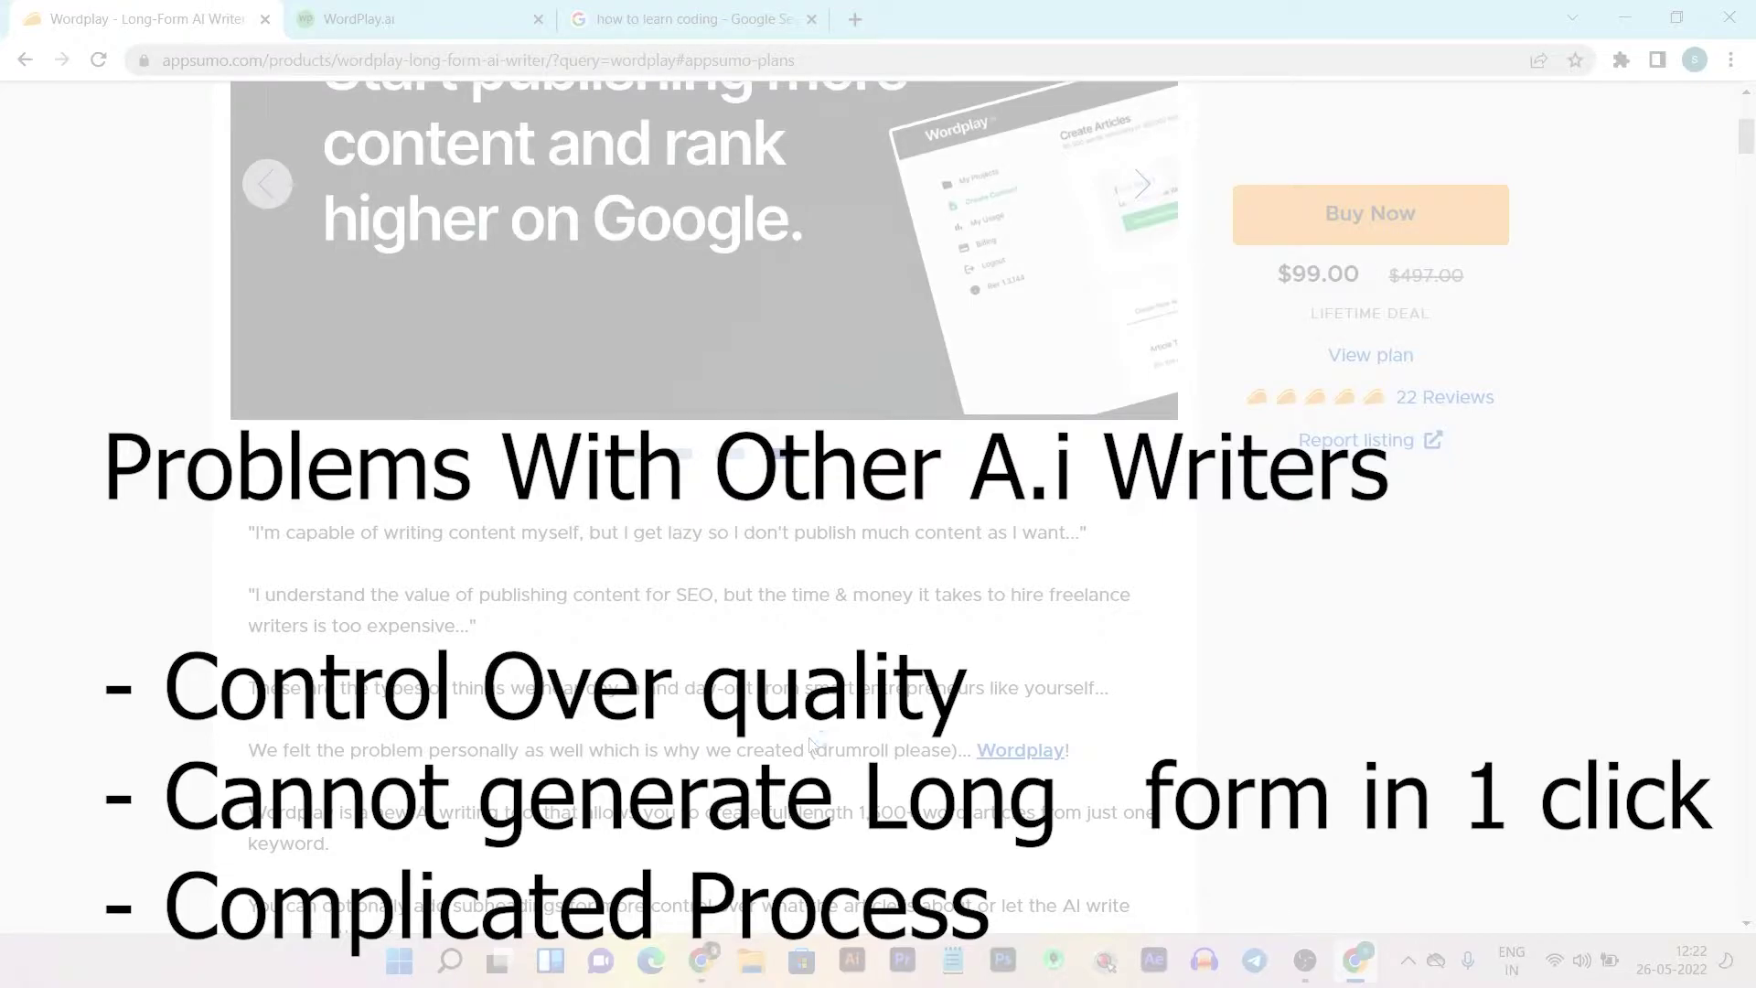
scroll(677, 829, "up", 4)
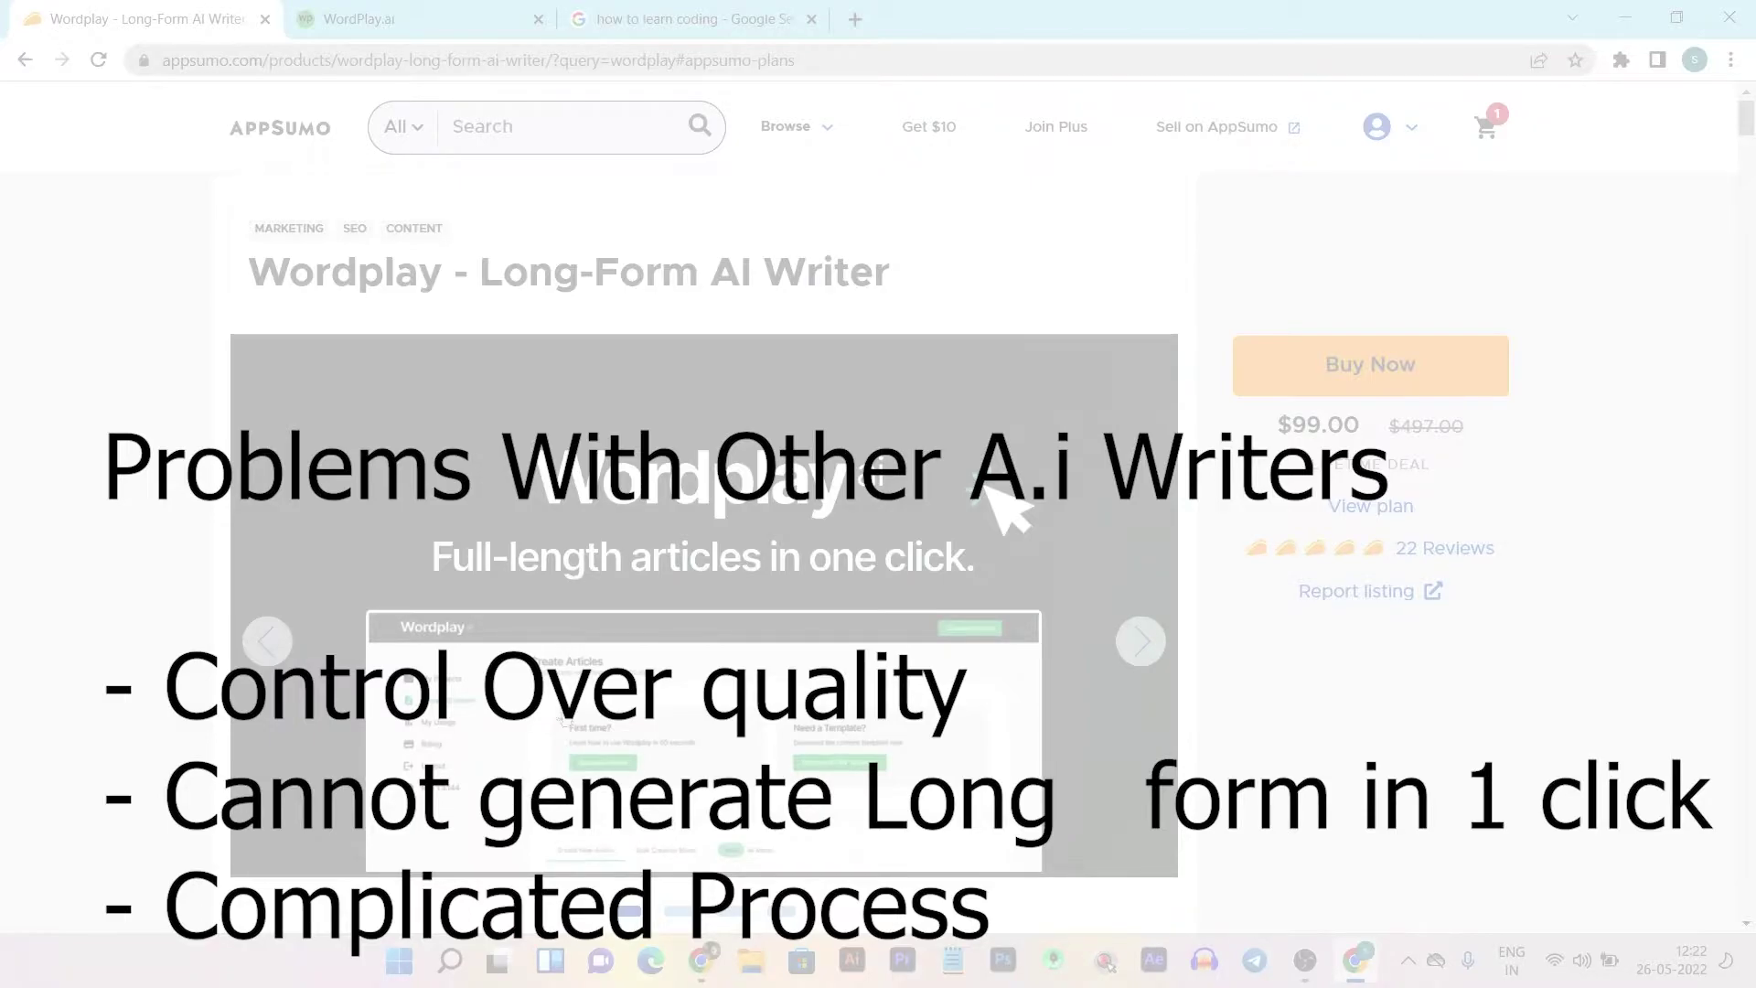
scroll(562, 719, "down", 7)
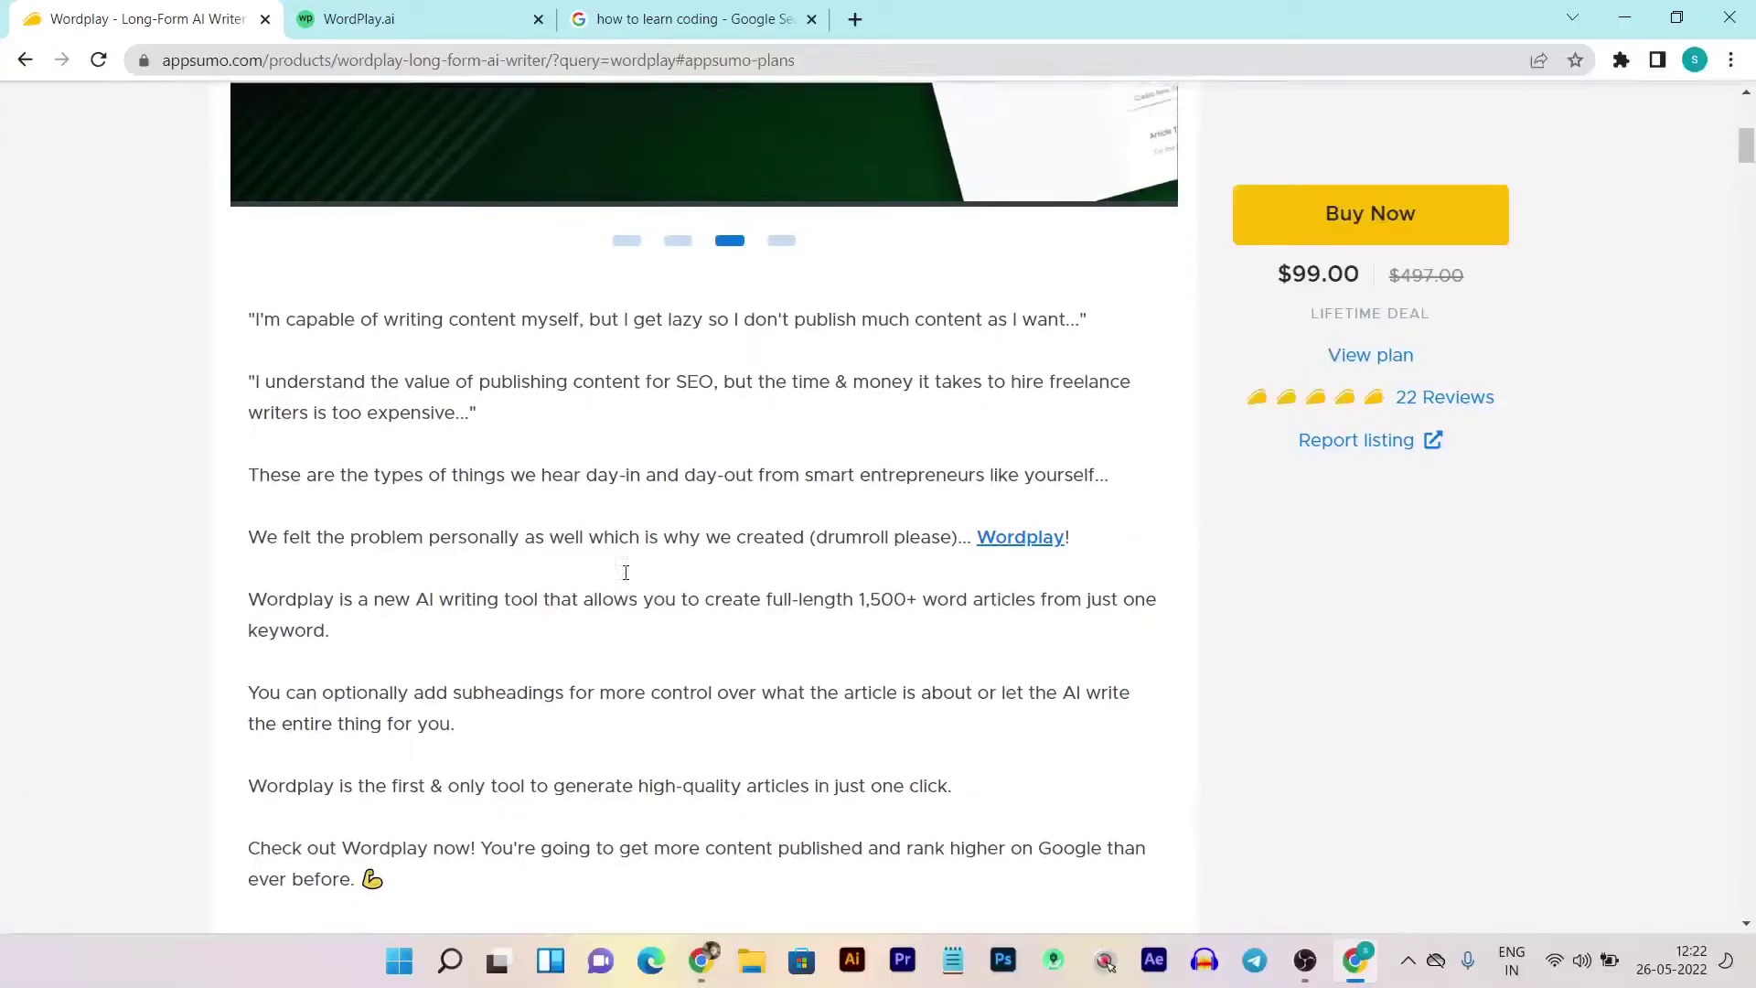
scroll(622, 574, "up", 4)
scroll(306, 592, "up", 4)
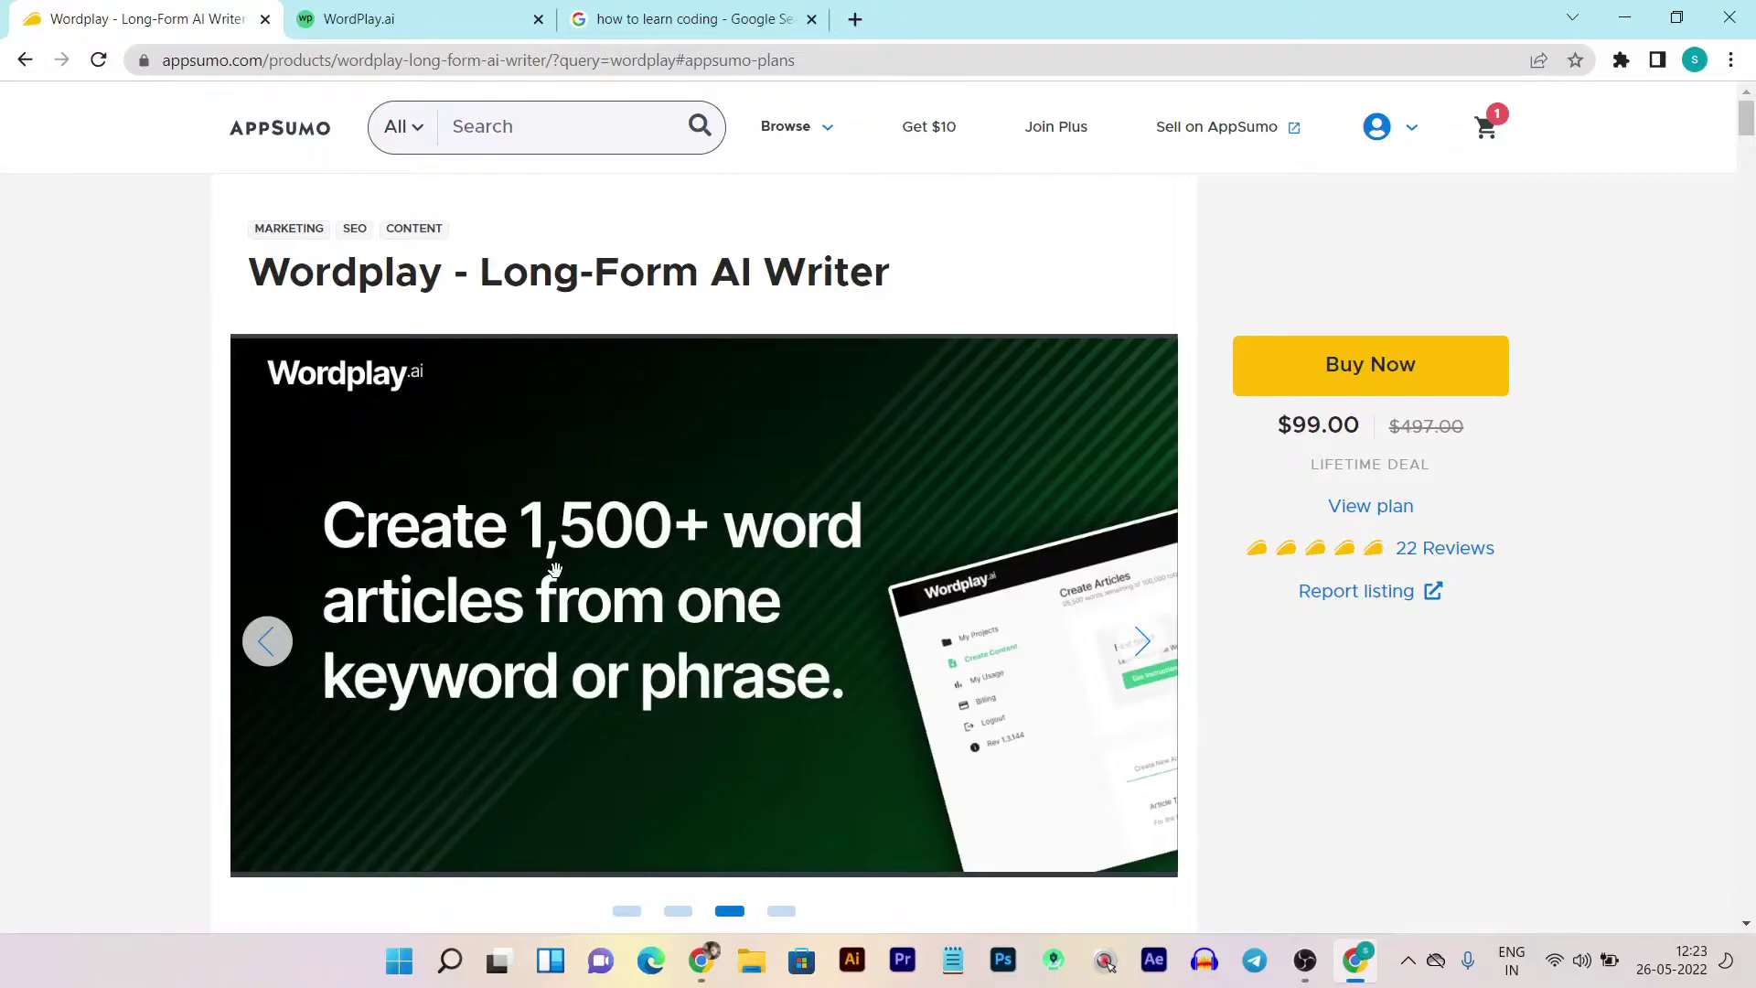
scroll(555, 569, "down", 6)
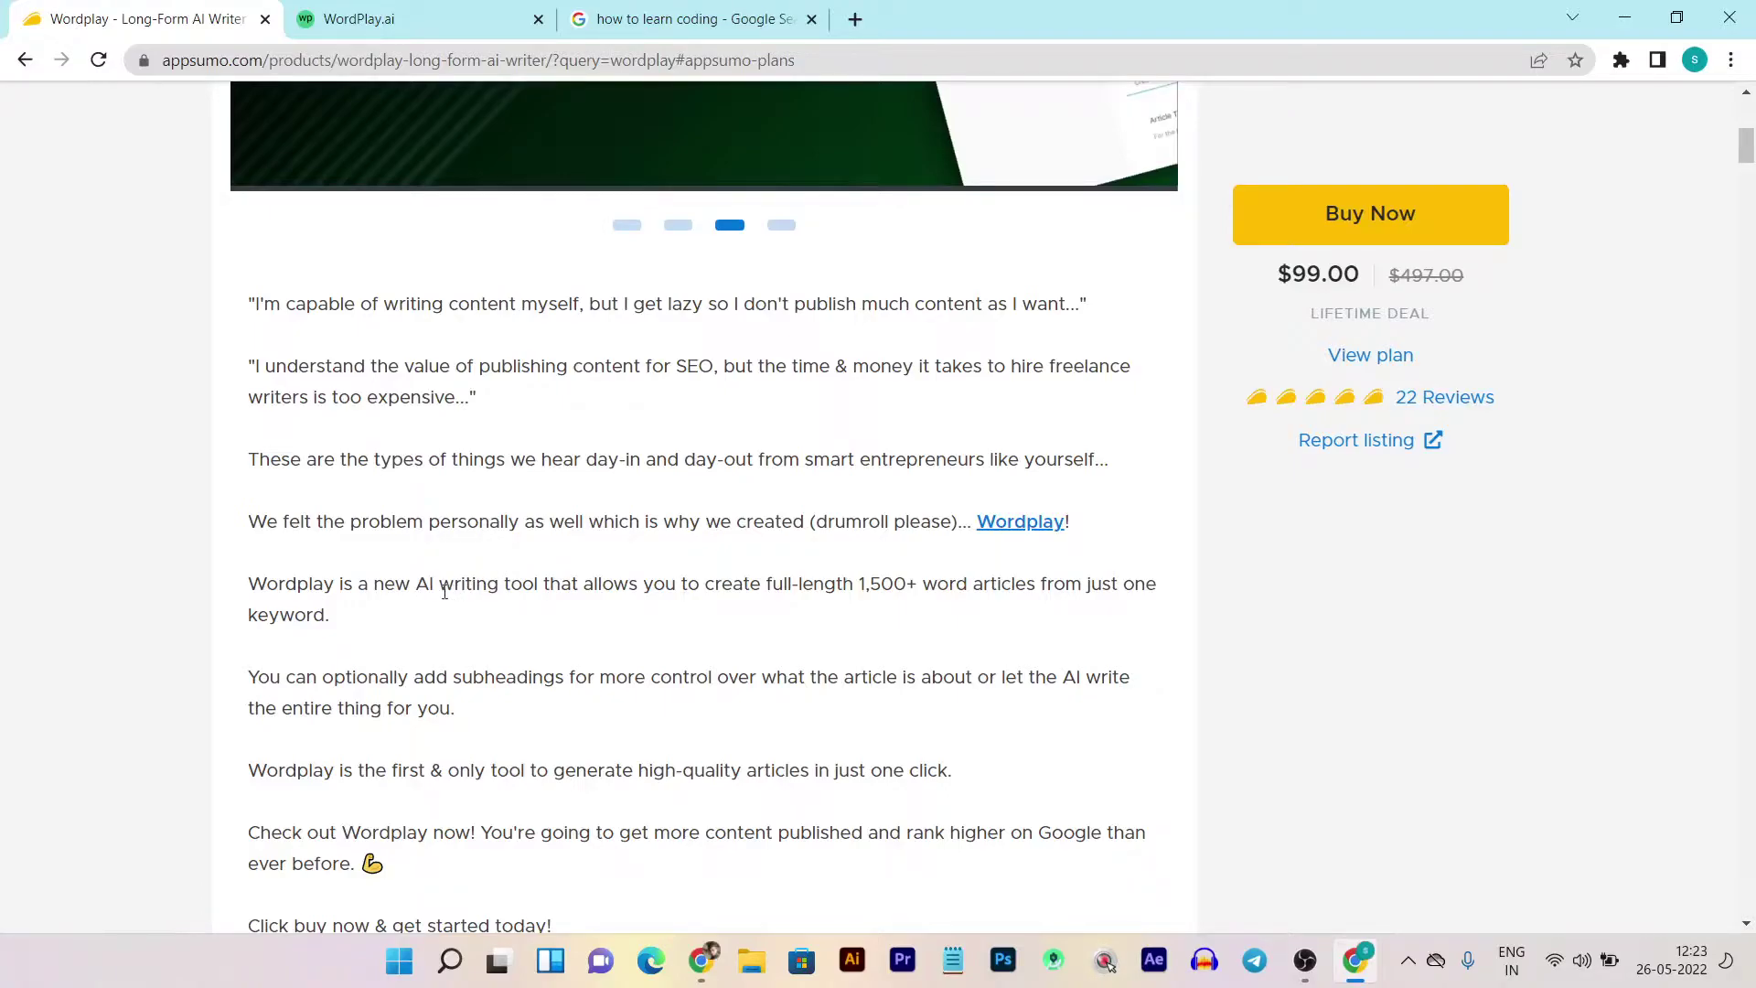
left_click_drag(415, 584, 929, 585)
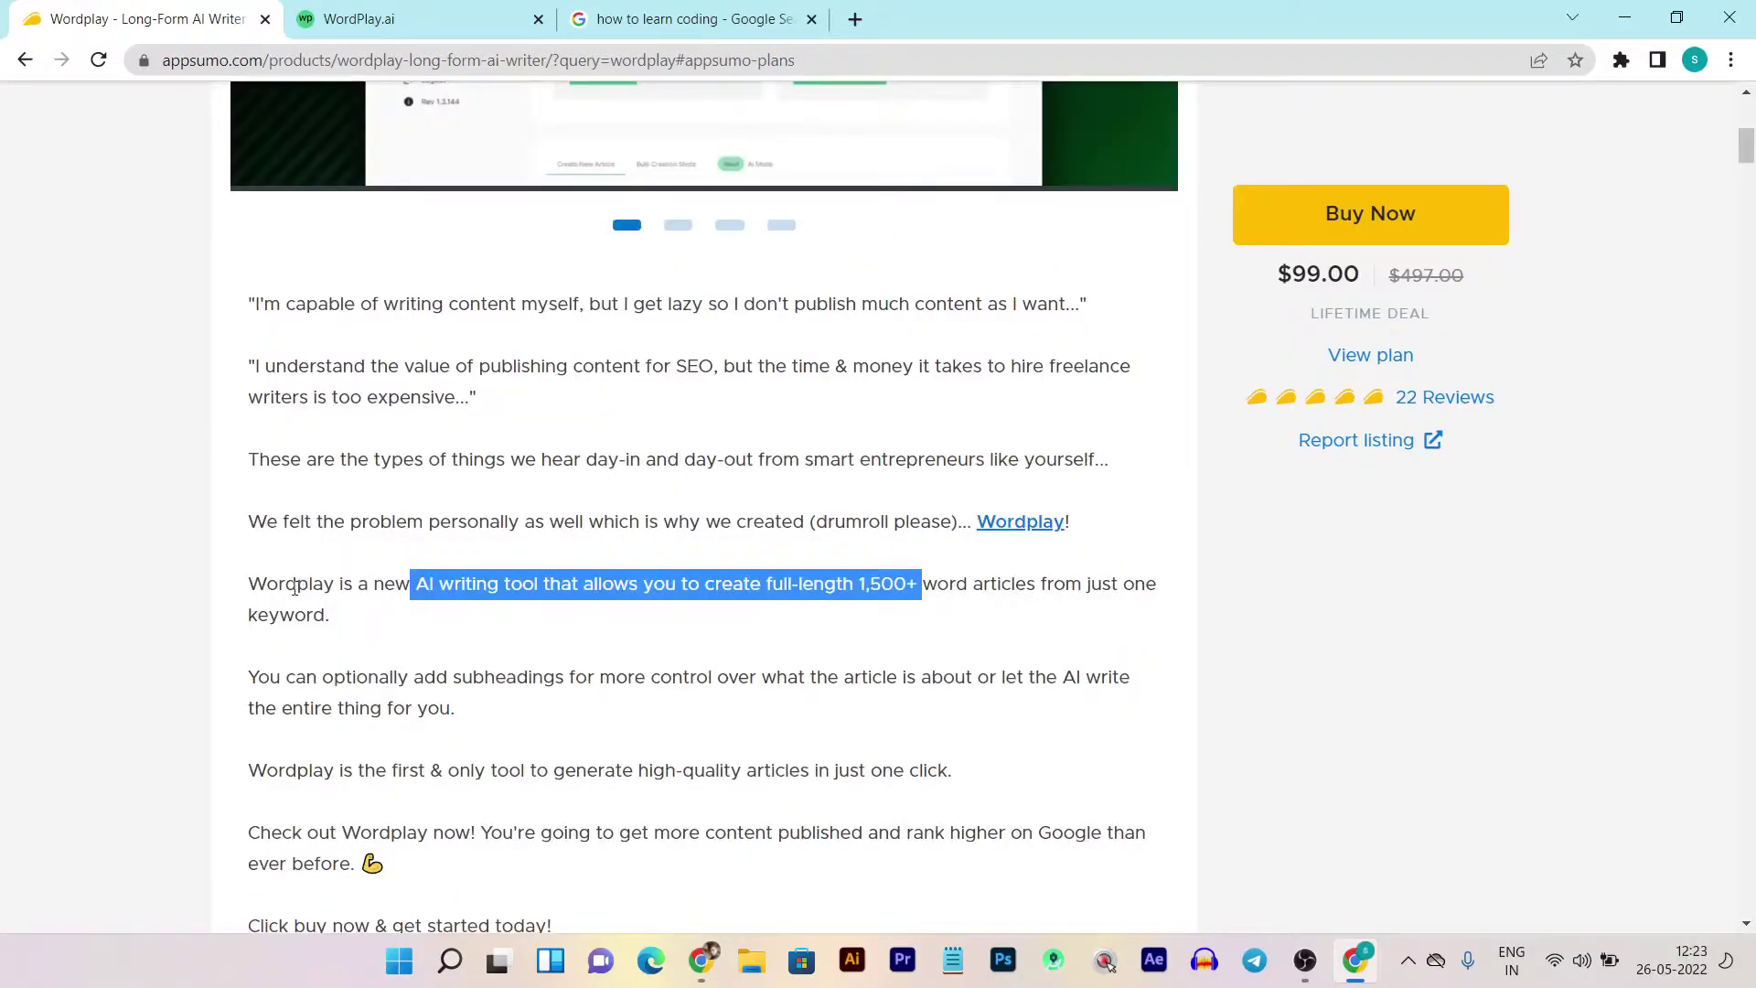
left_click(250, 582)
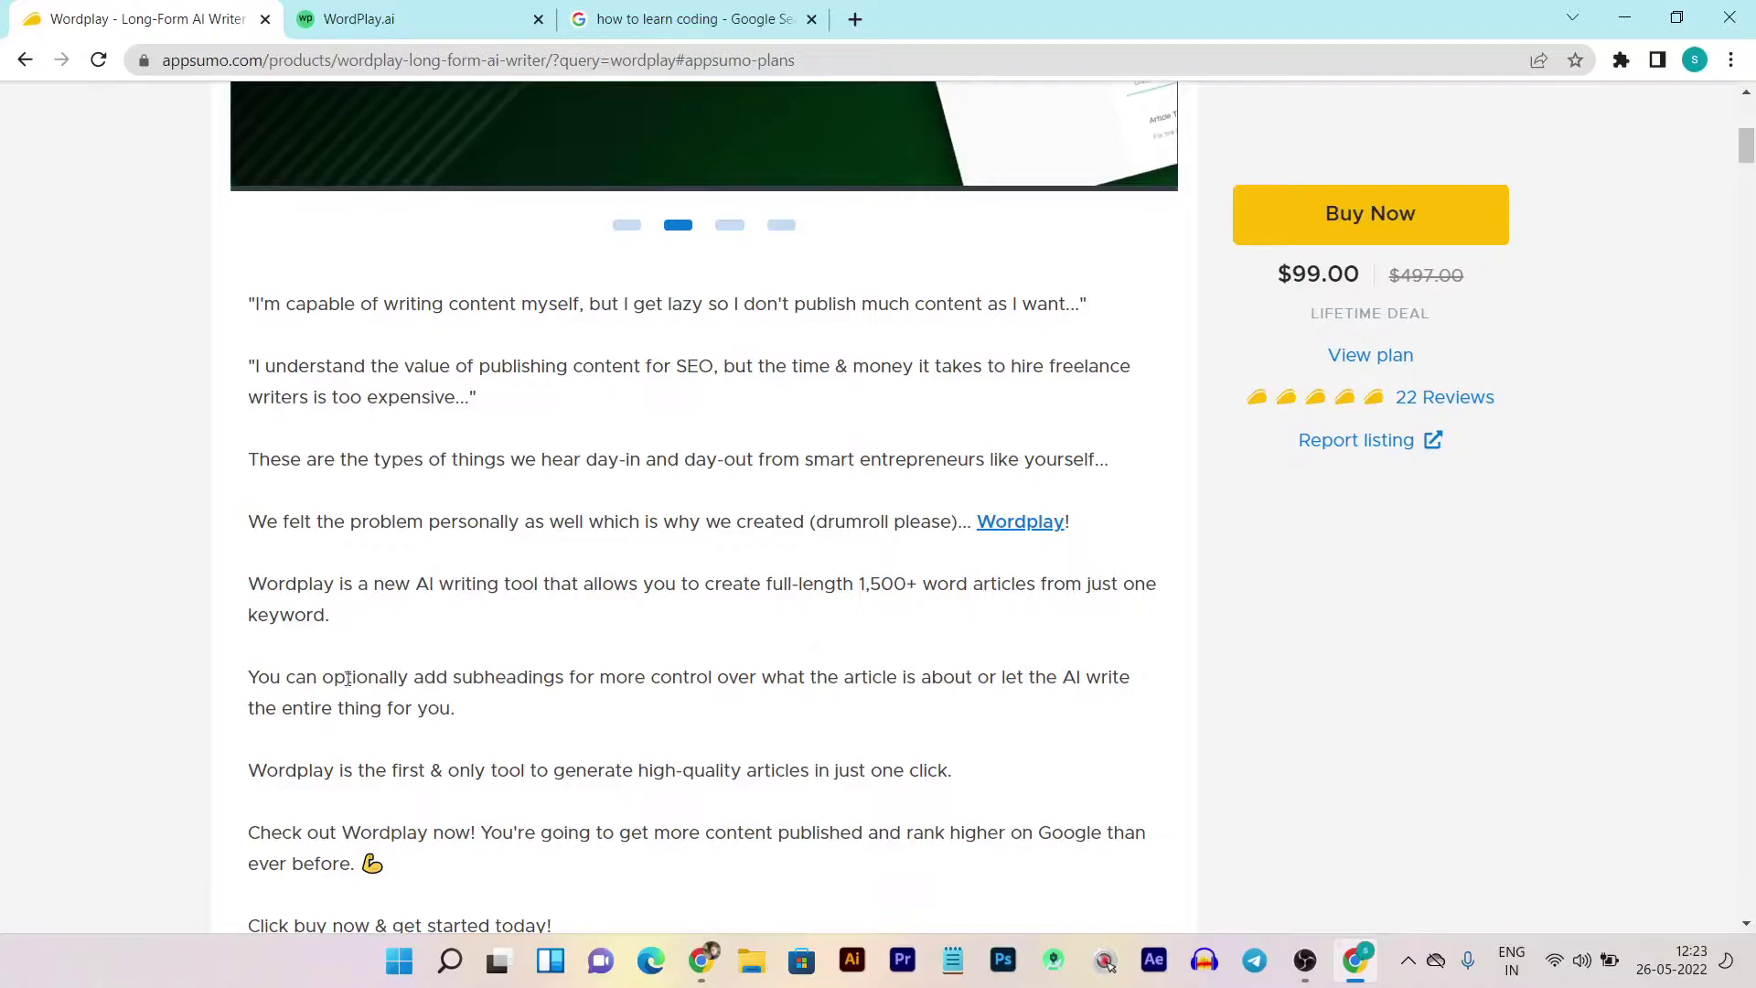
Glance at the Wordplay.ai projects page, then return to the AppSumo deal page.
left_click(331, 13)
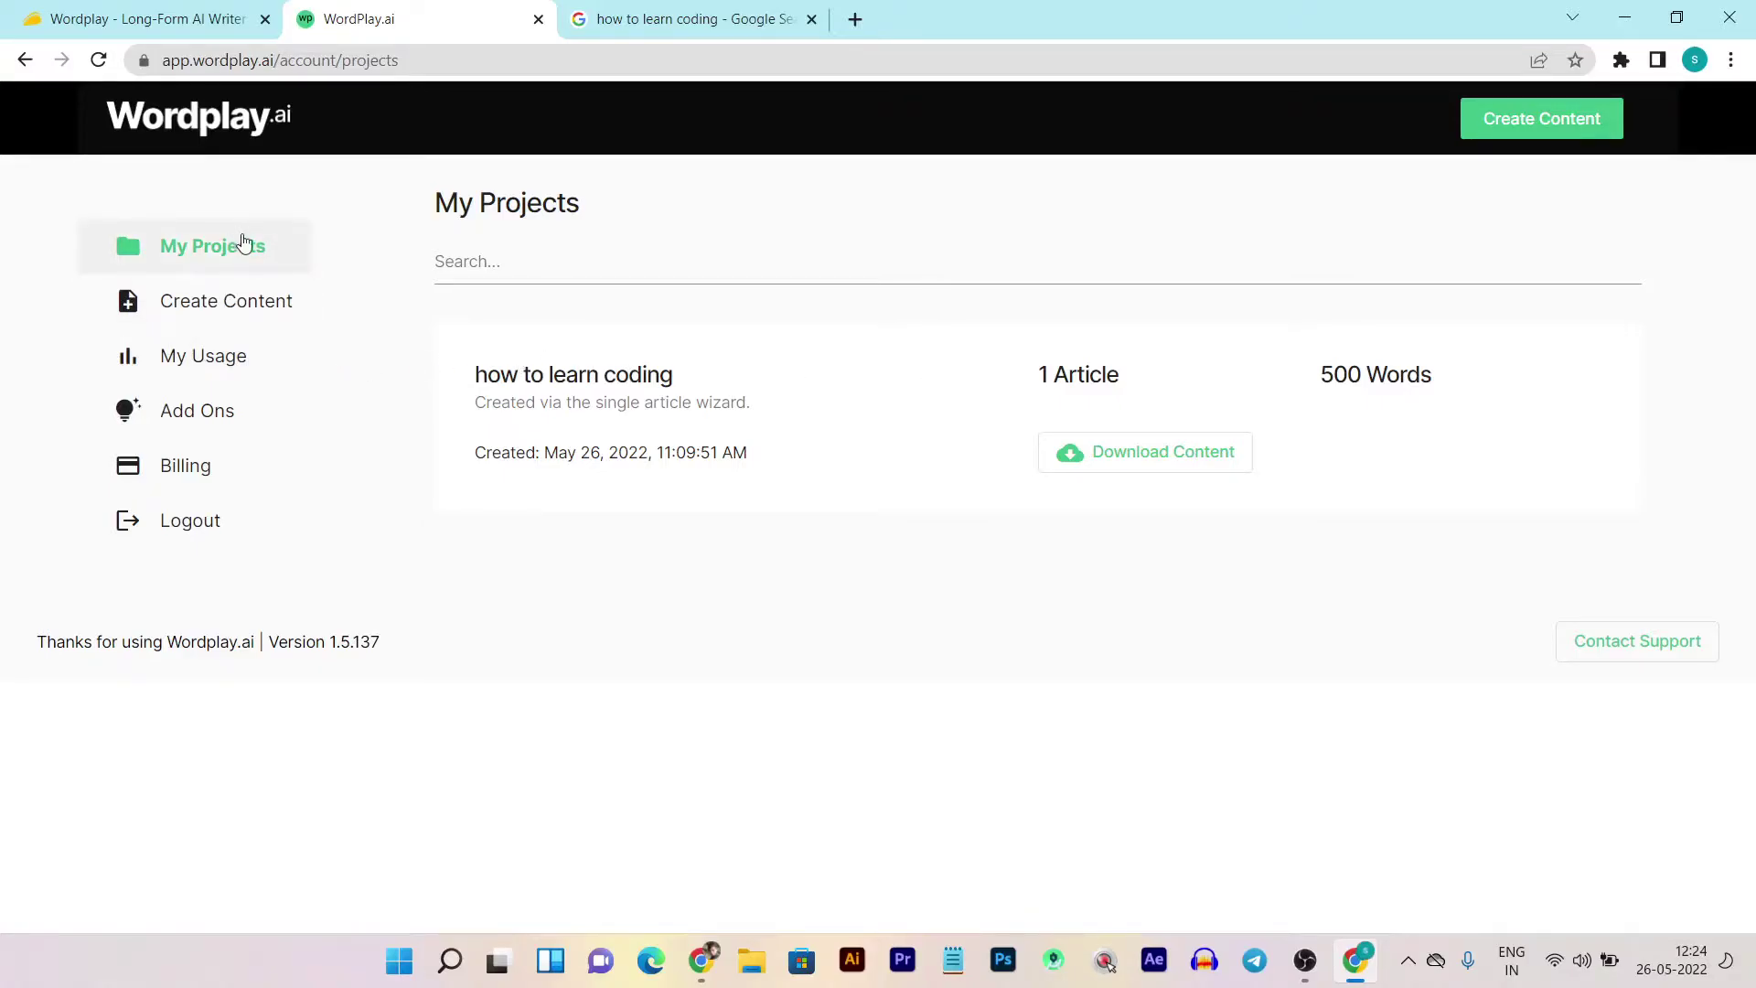
left_click(167, 20)
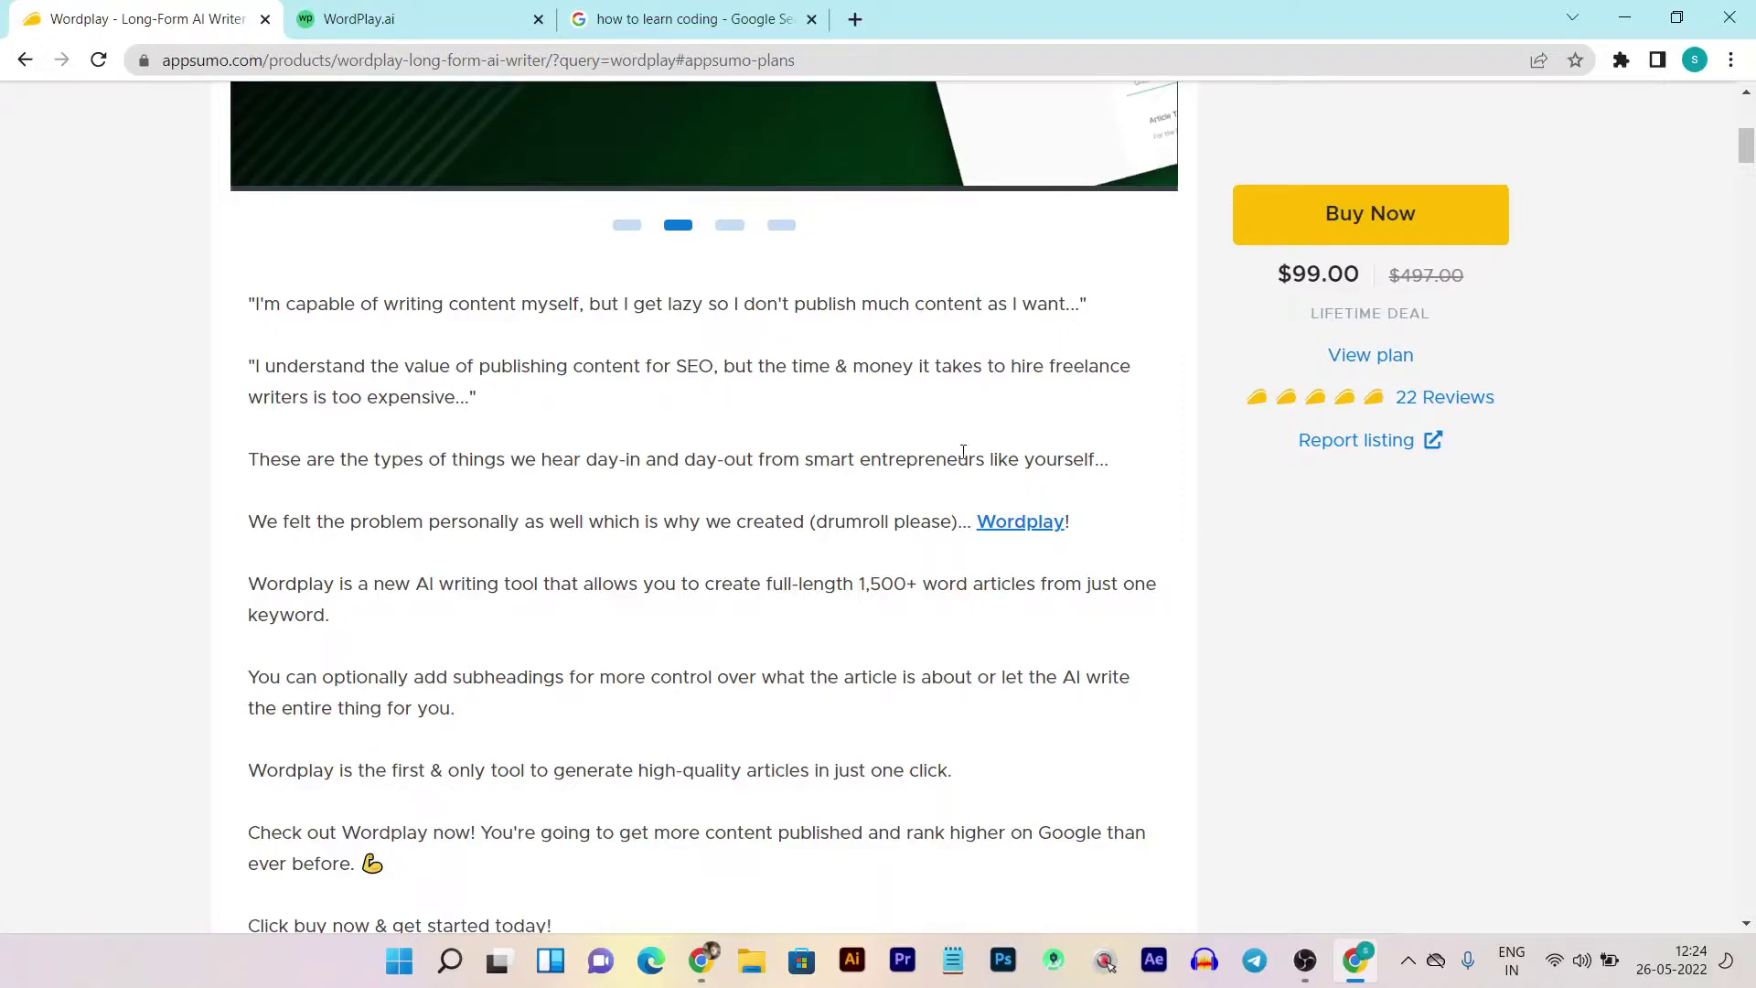
scroll(963, 451, "up", 8)
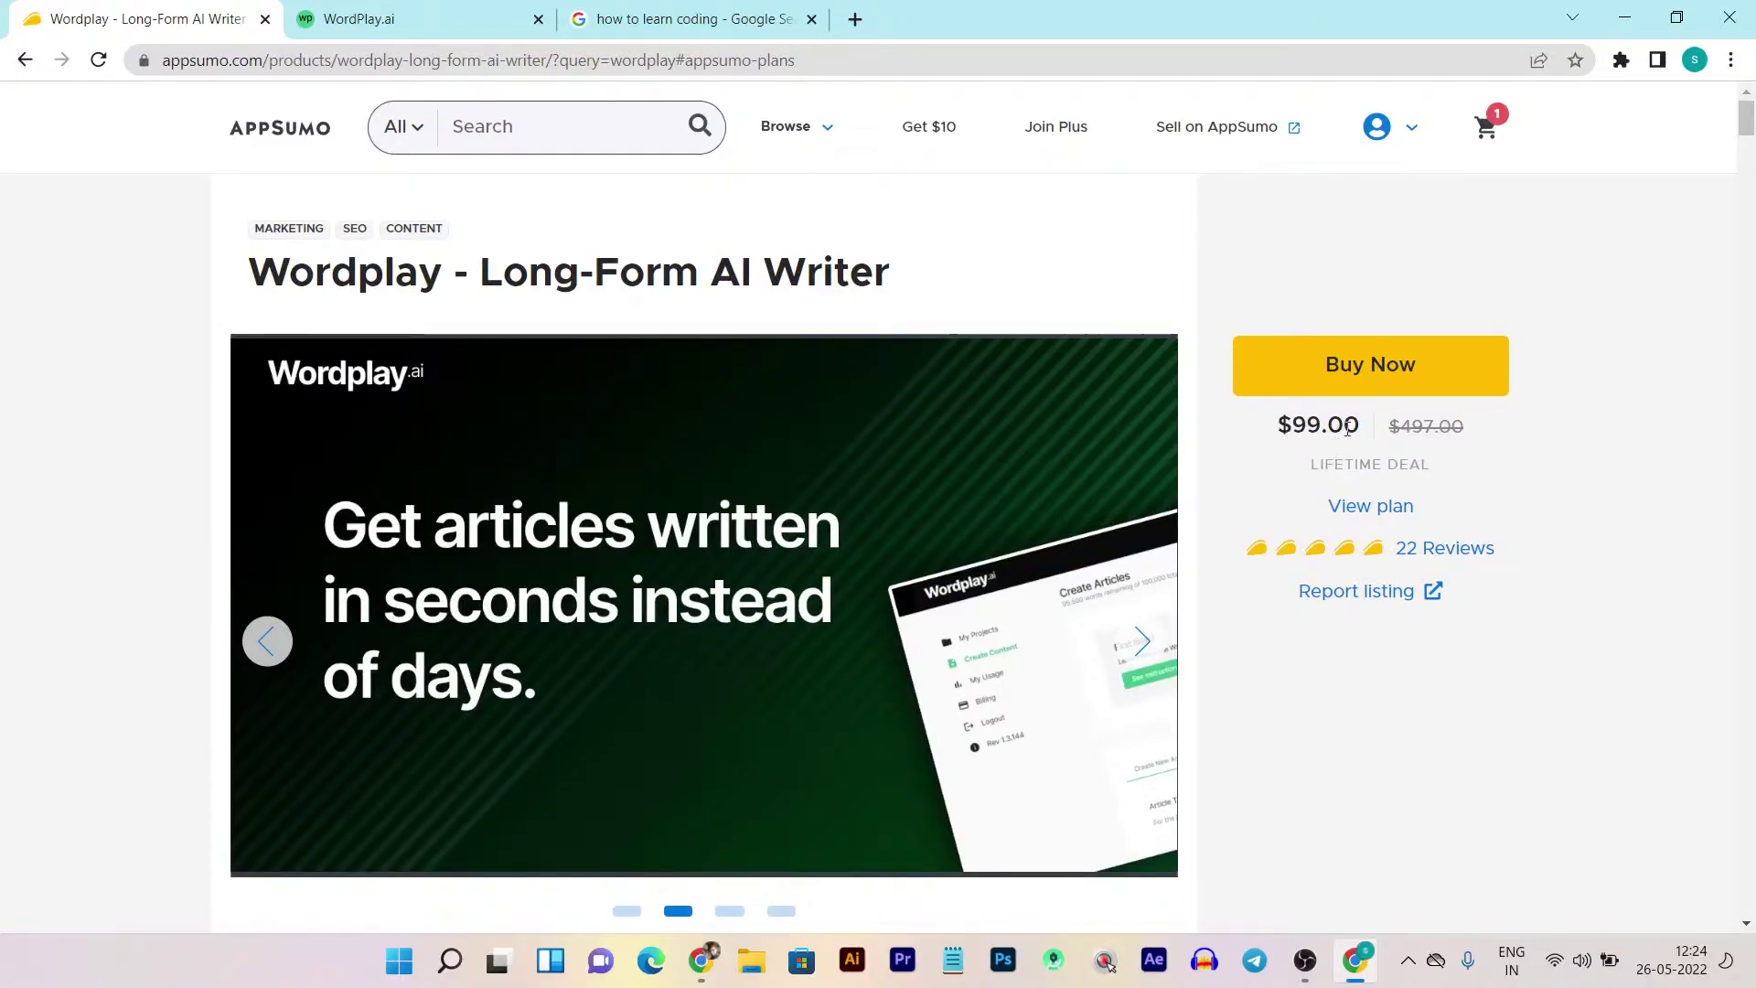
Jump to View plan's Plans and Features, highlight the subheadings feature line, and scroll through.
left_click(1369, 510)
scroll(320, 640, "down", 1)
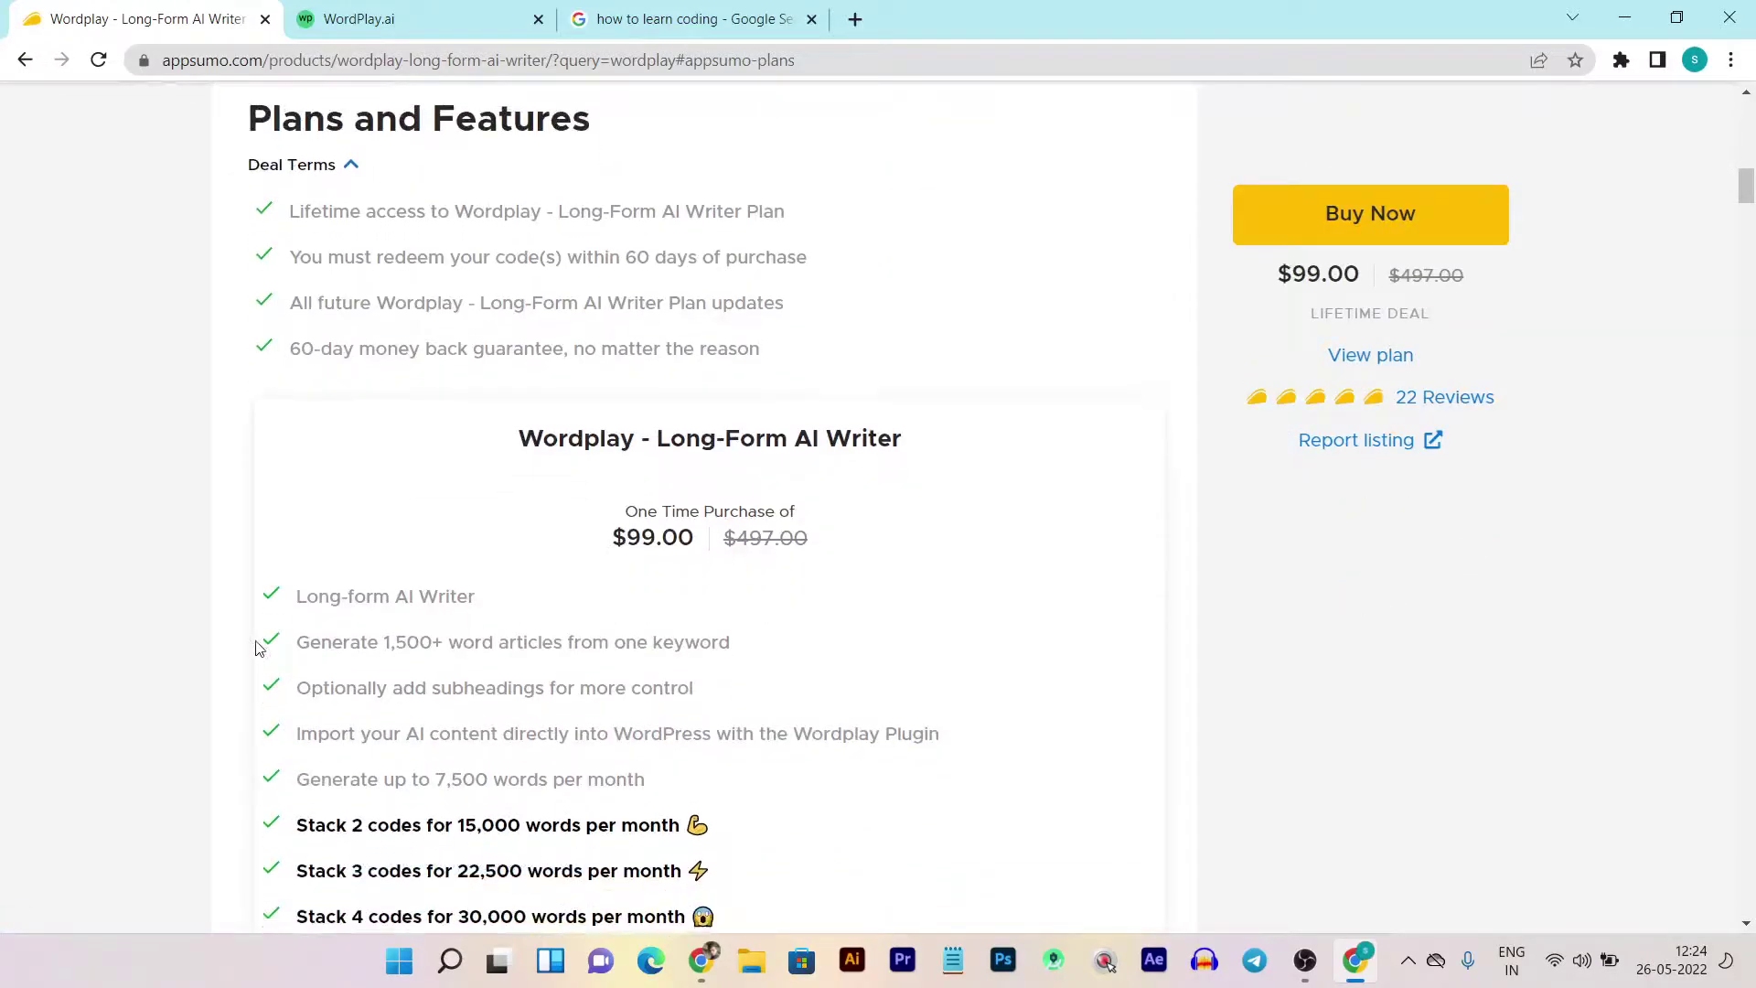
scroll(259, 647, "down", 1)
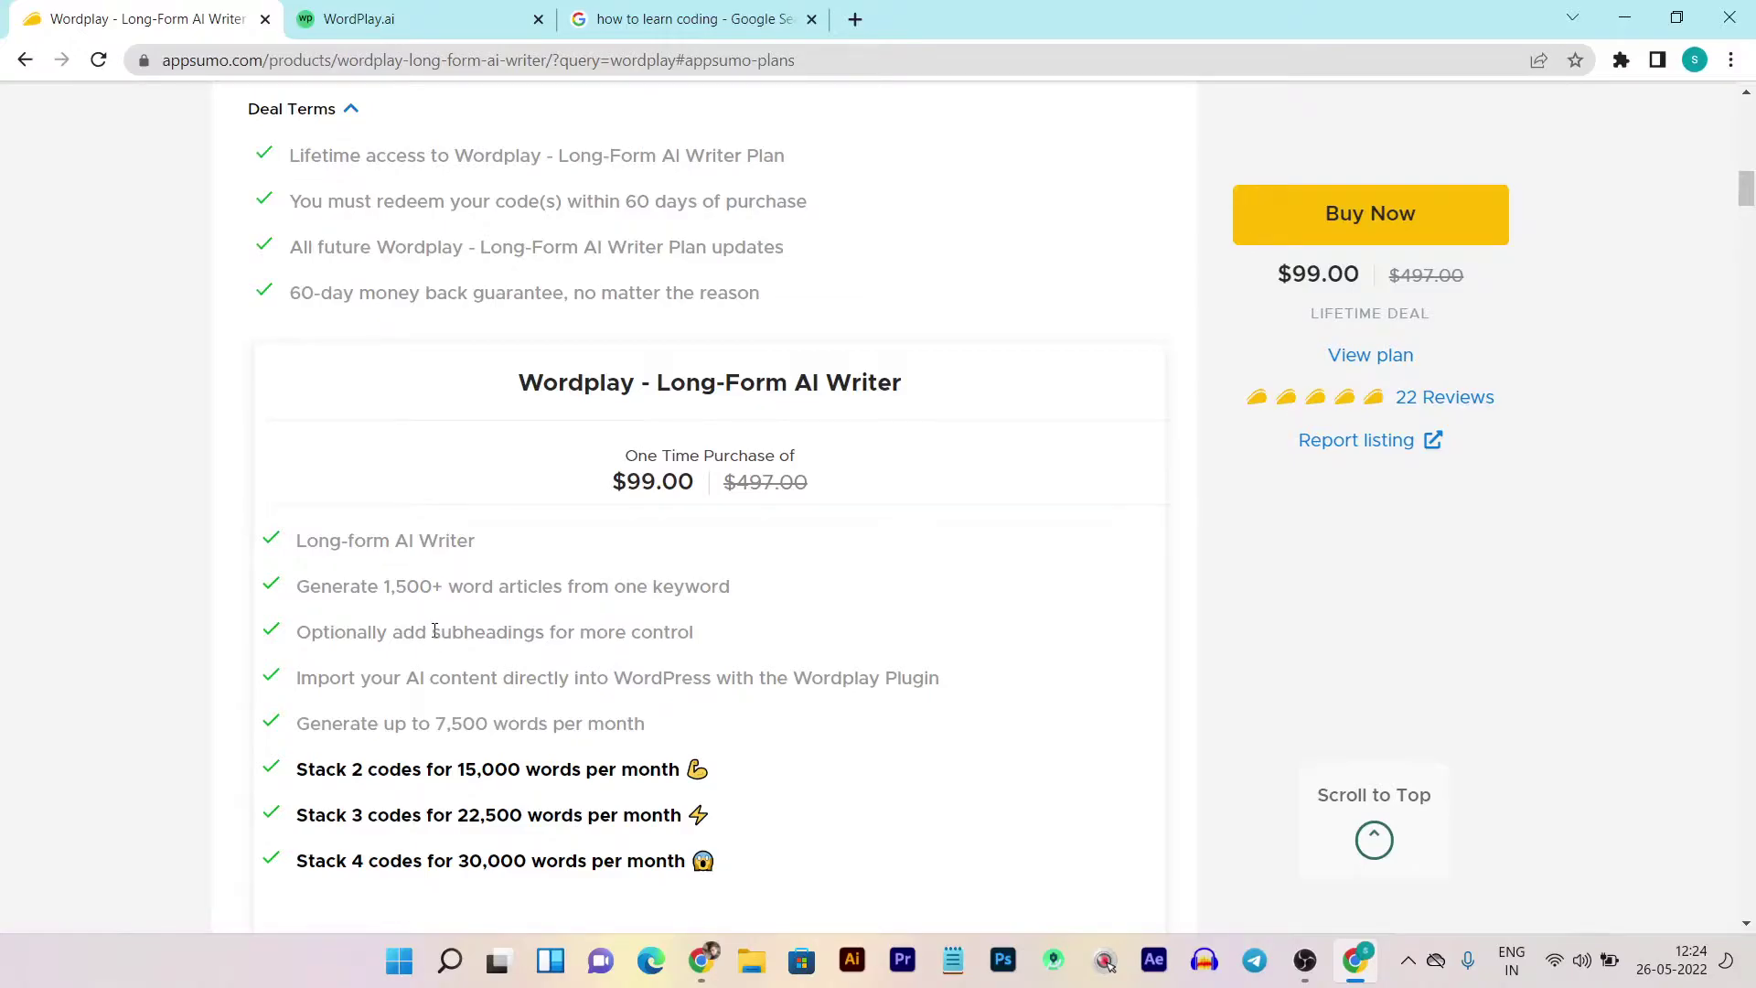
left_click_drag(442, 632, 737, 654)
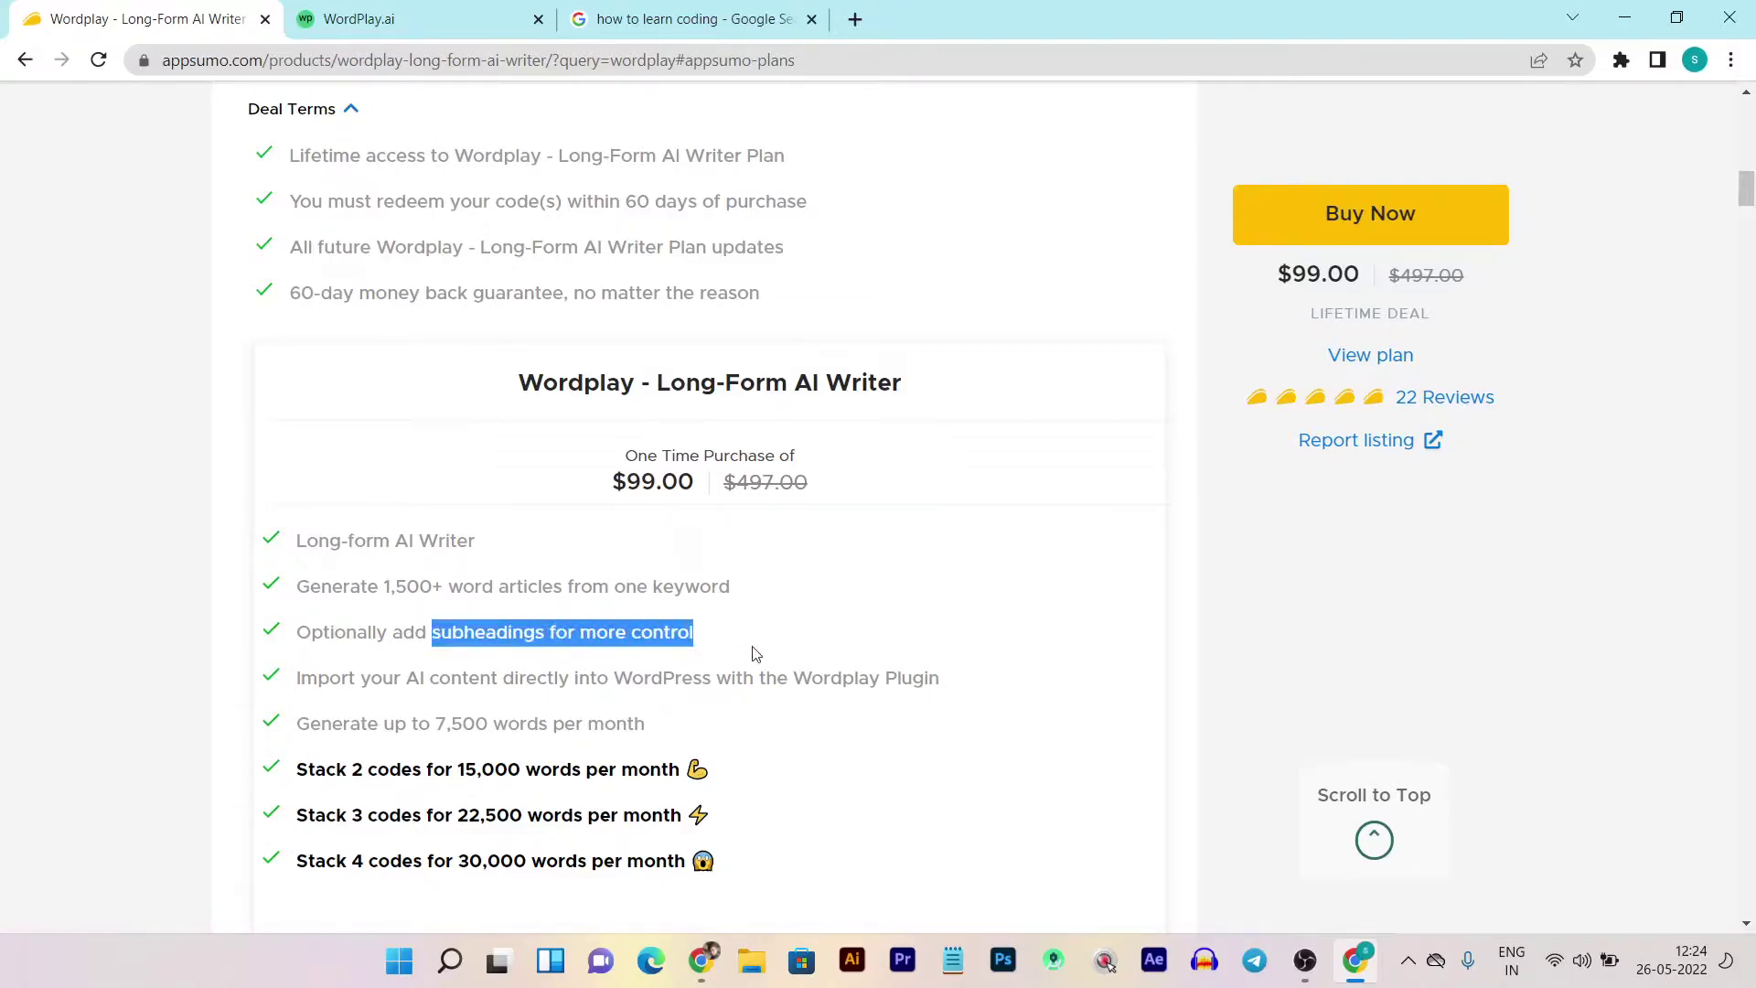
scroll(764, 677, "down", 2)
scroll(770, 701, "down", 1)
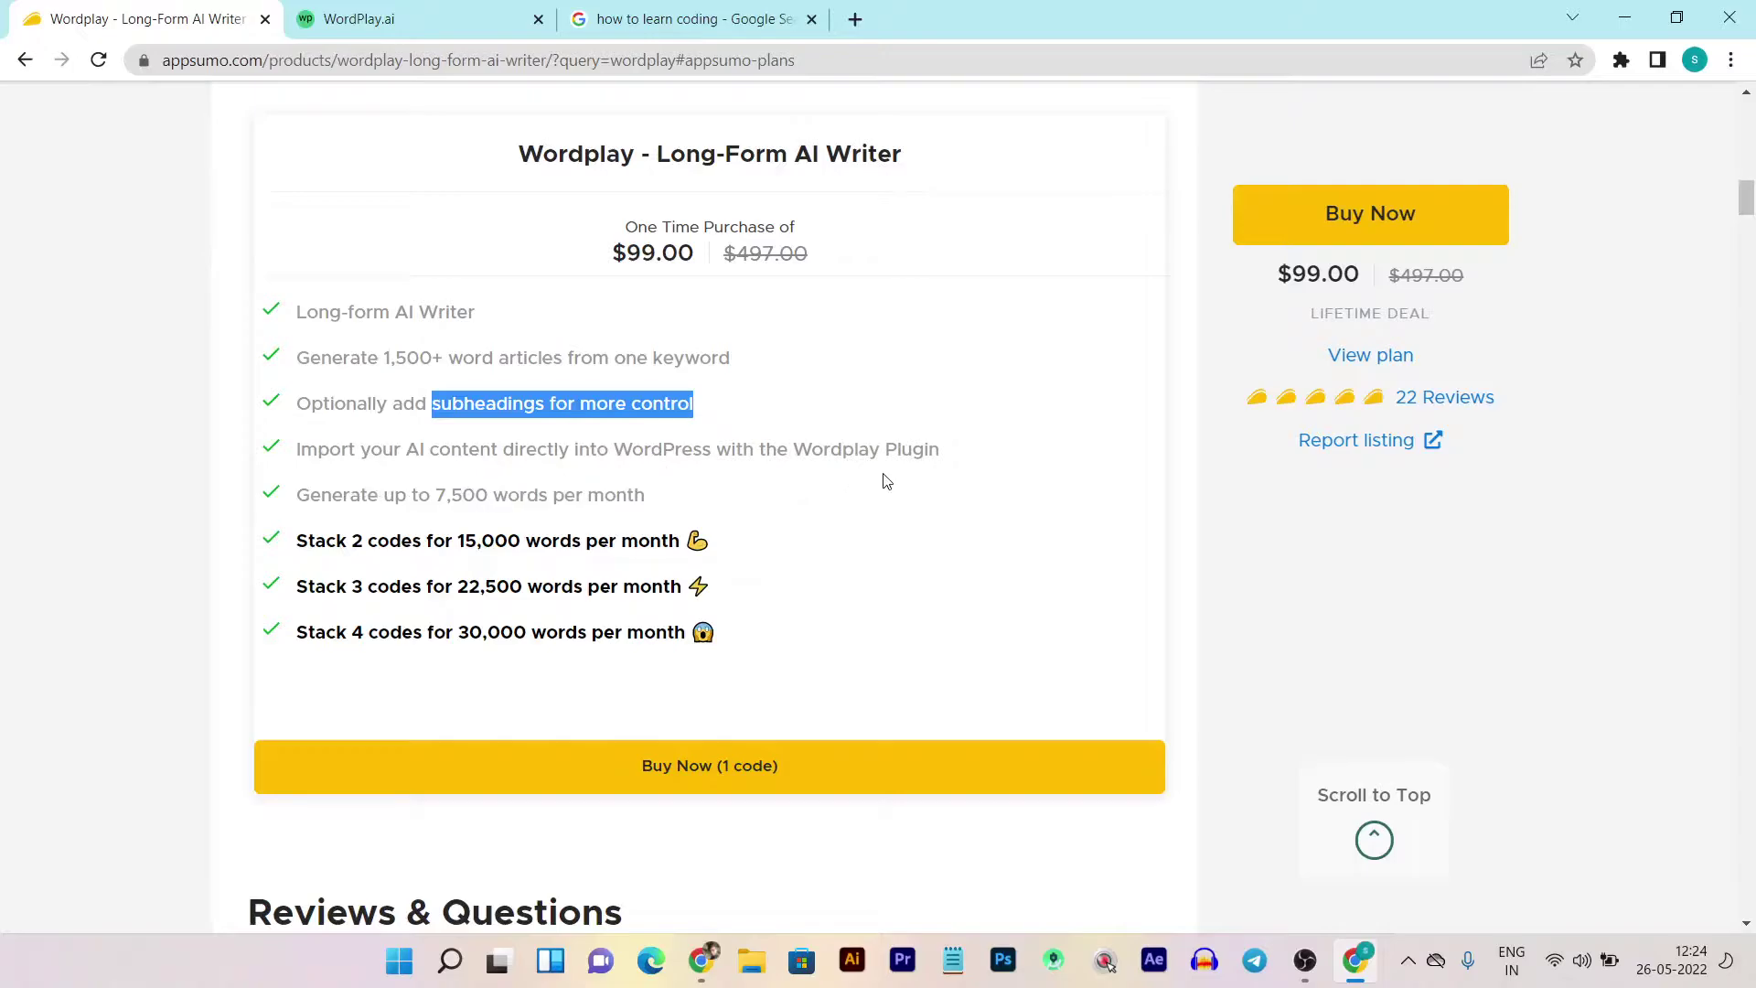
left_click(322, 518)
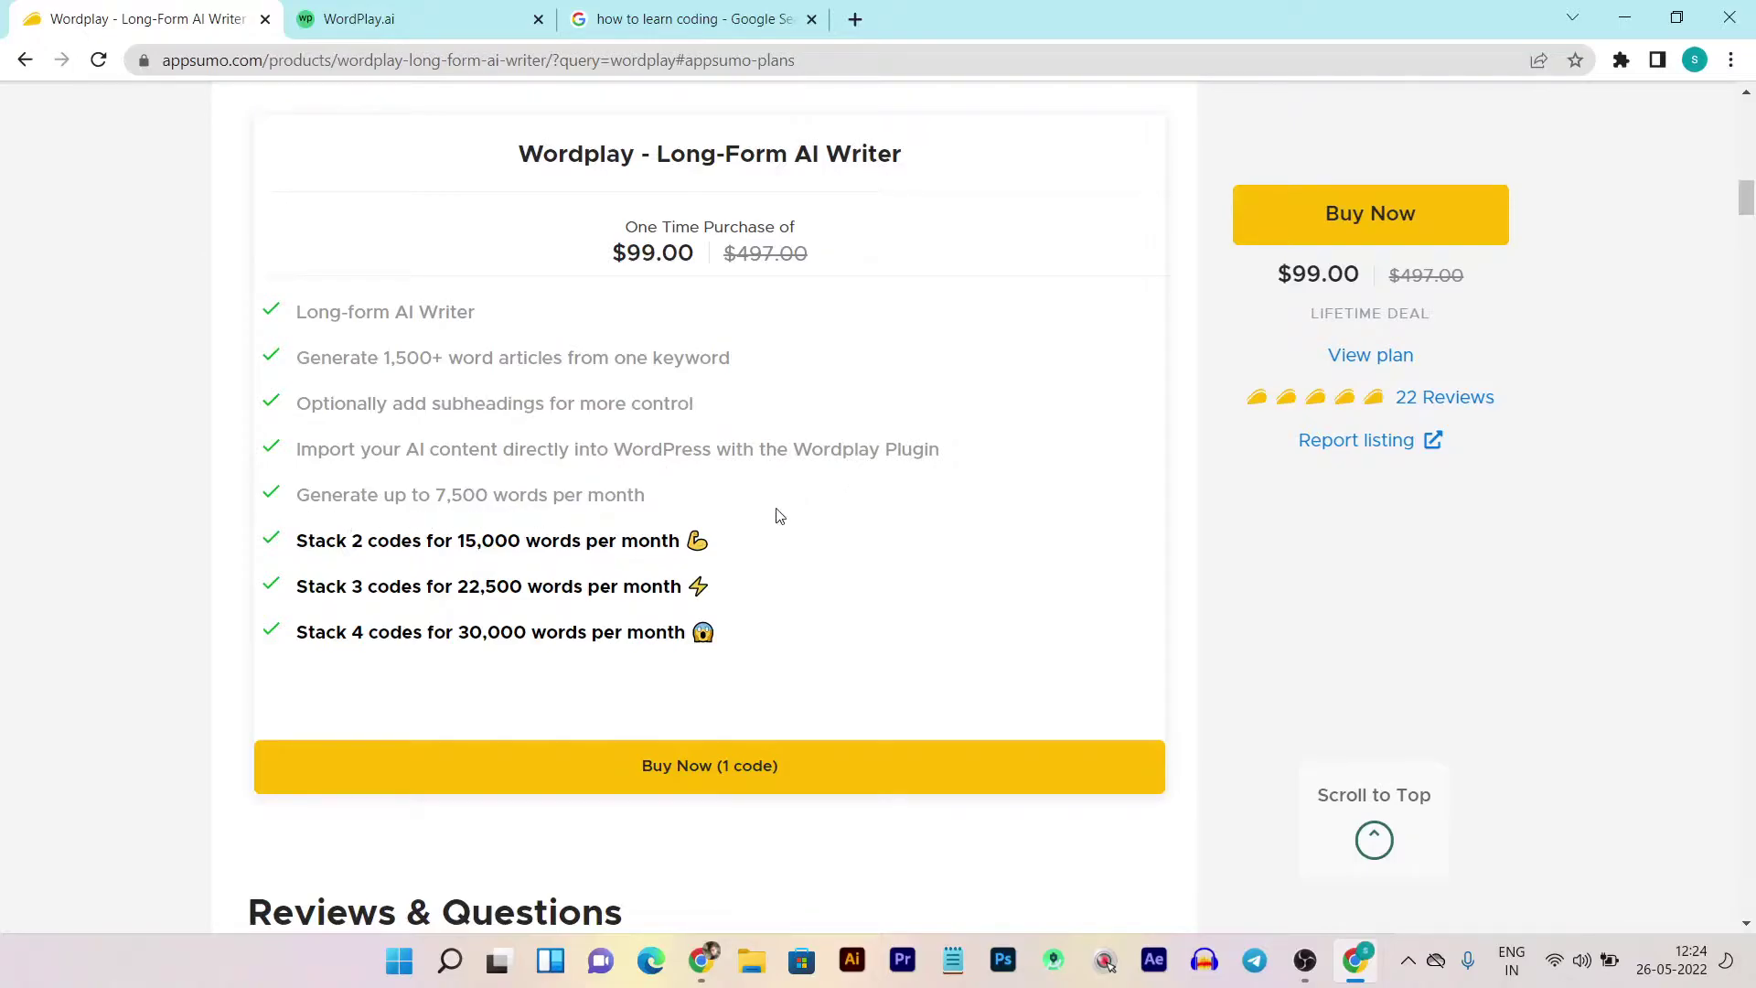
scroll(831, 513, "down", 2)
scroll(846, 556, "up", 5)
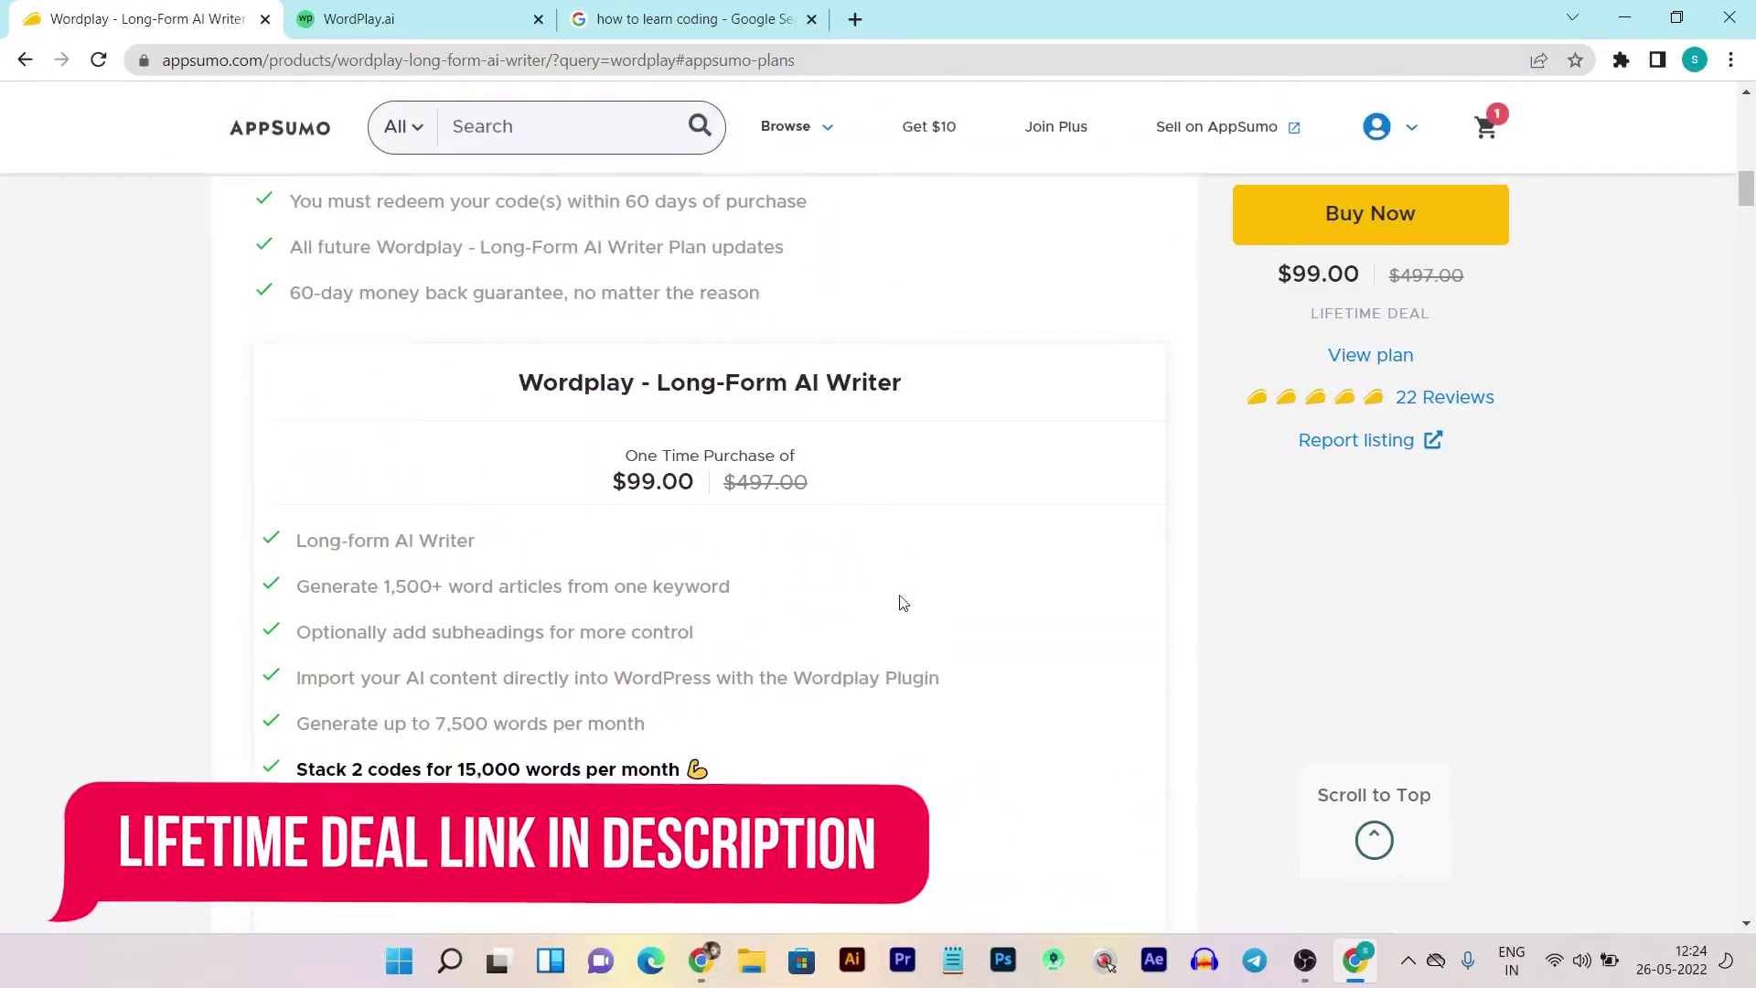
scroll(760, 541, "down", 4)
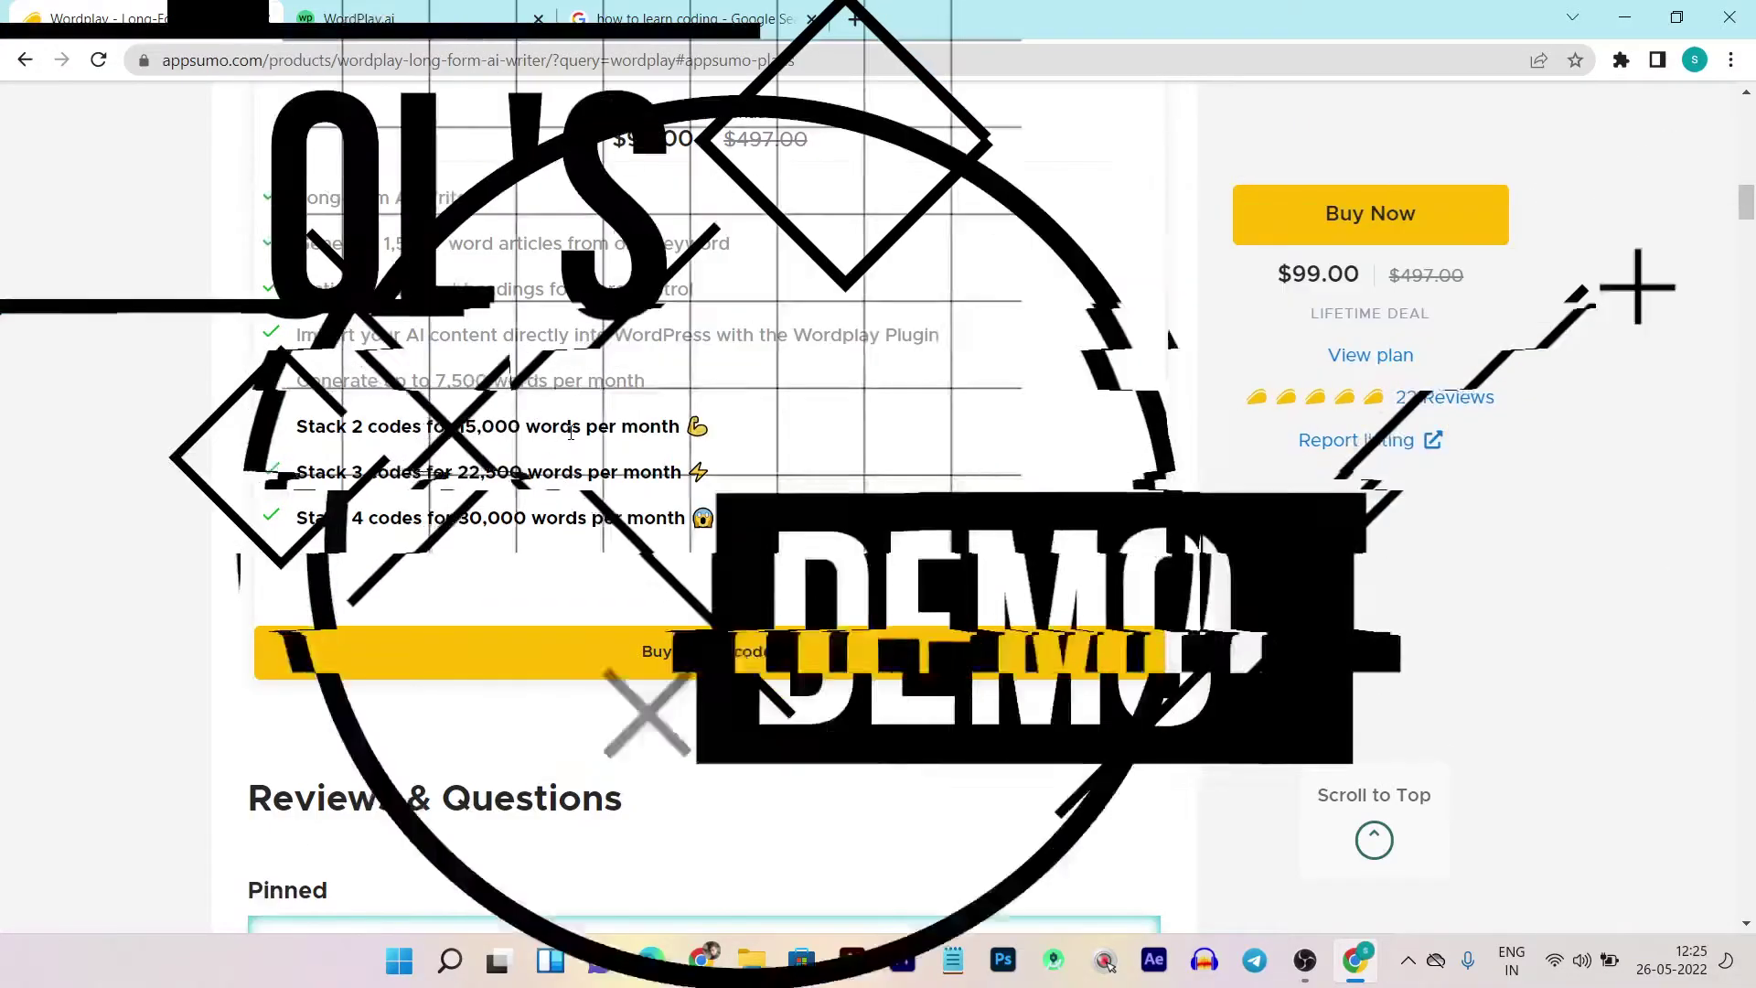
scroll(571, 433, "up", 12)
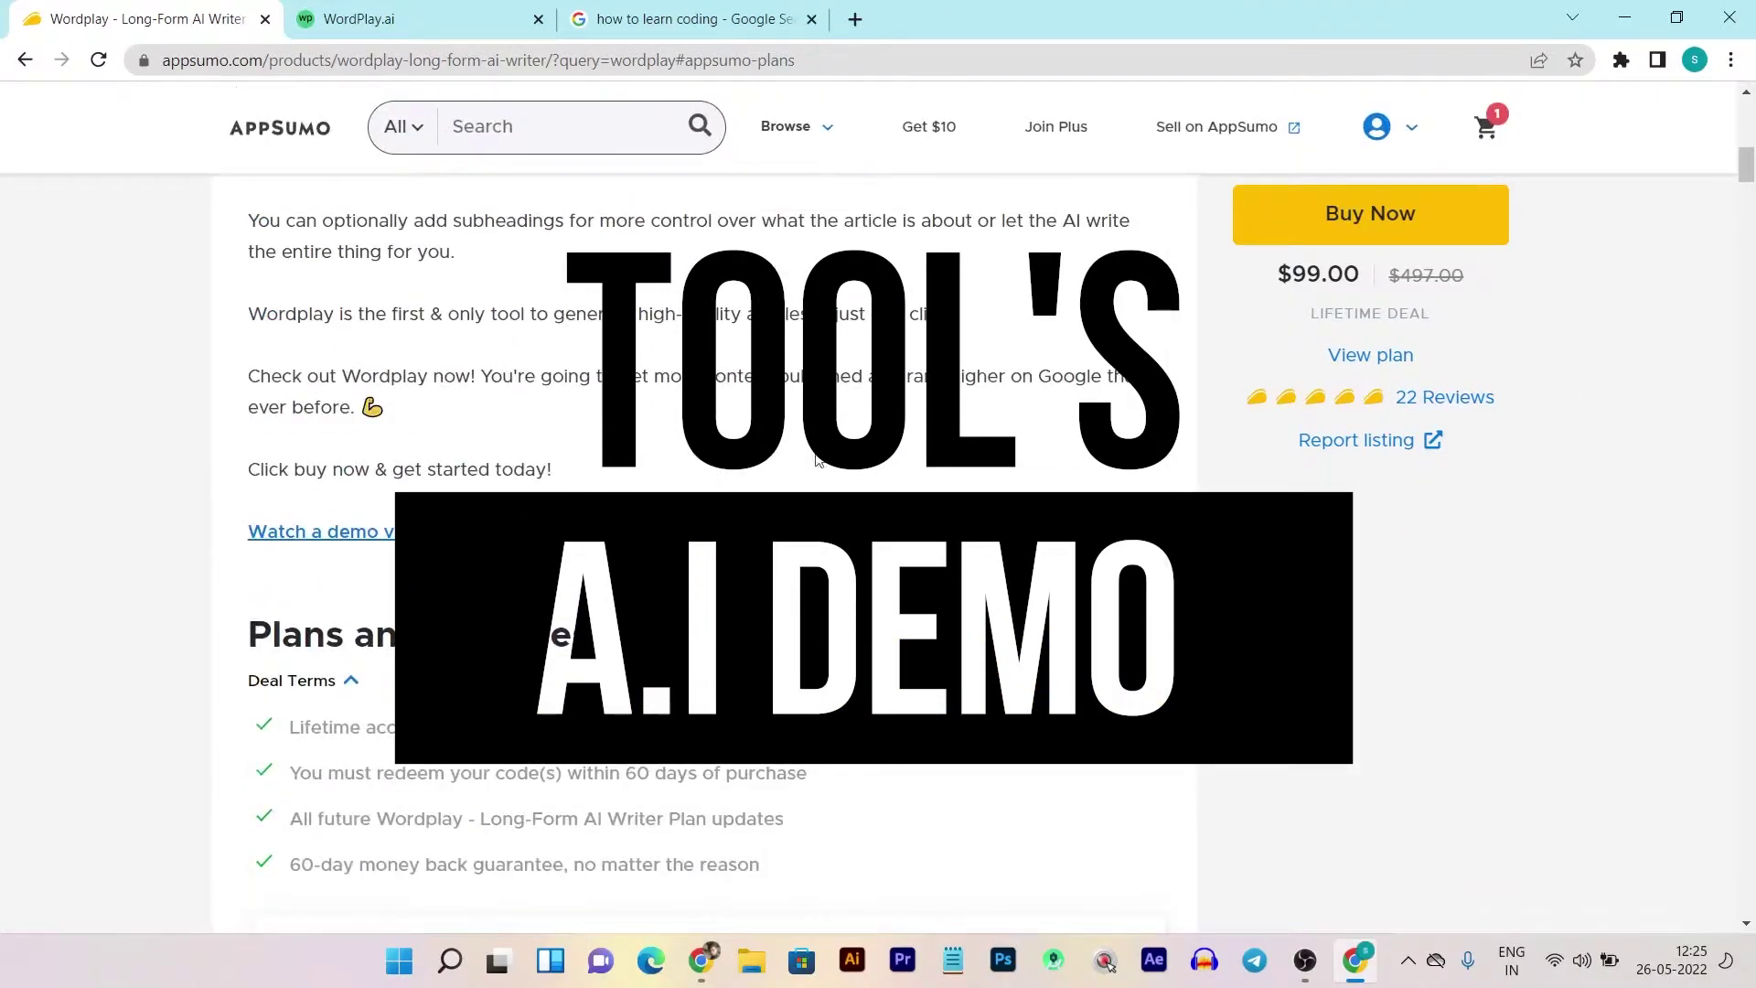
scroll(385, 332, "up", 3)
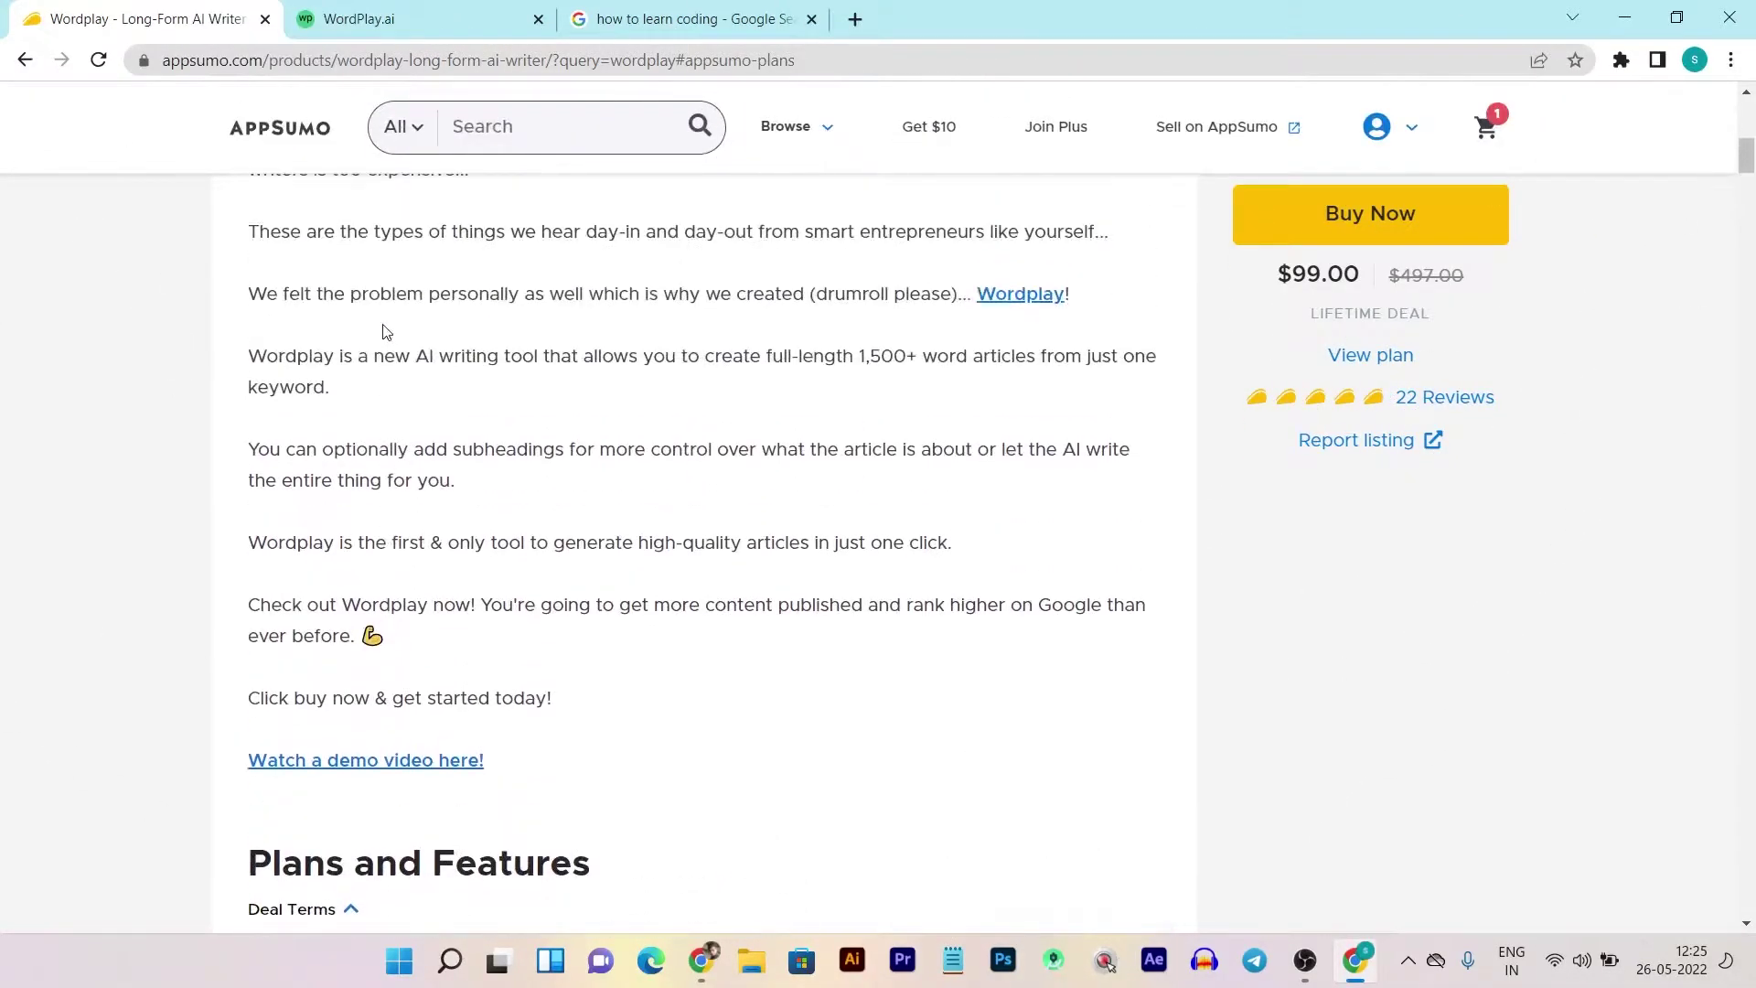
Open the 'how to learn coding' project from My Projects and highlight its 500 word count.
left_click(437, 17)
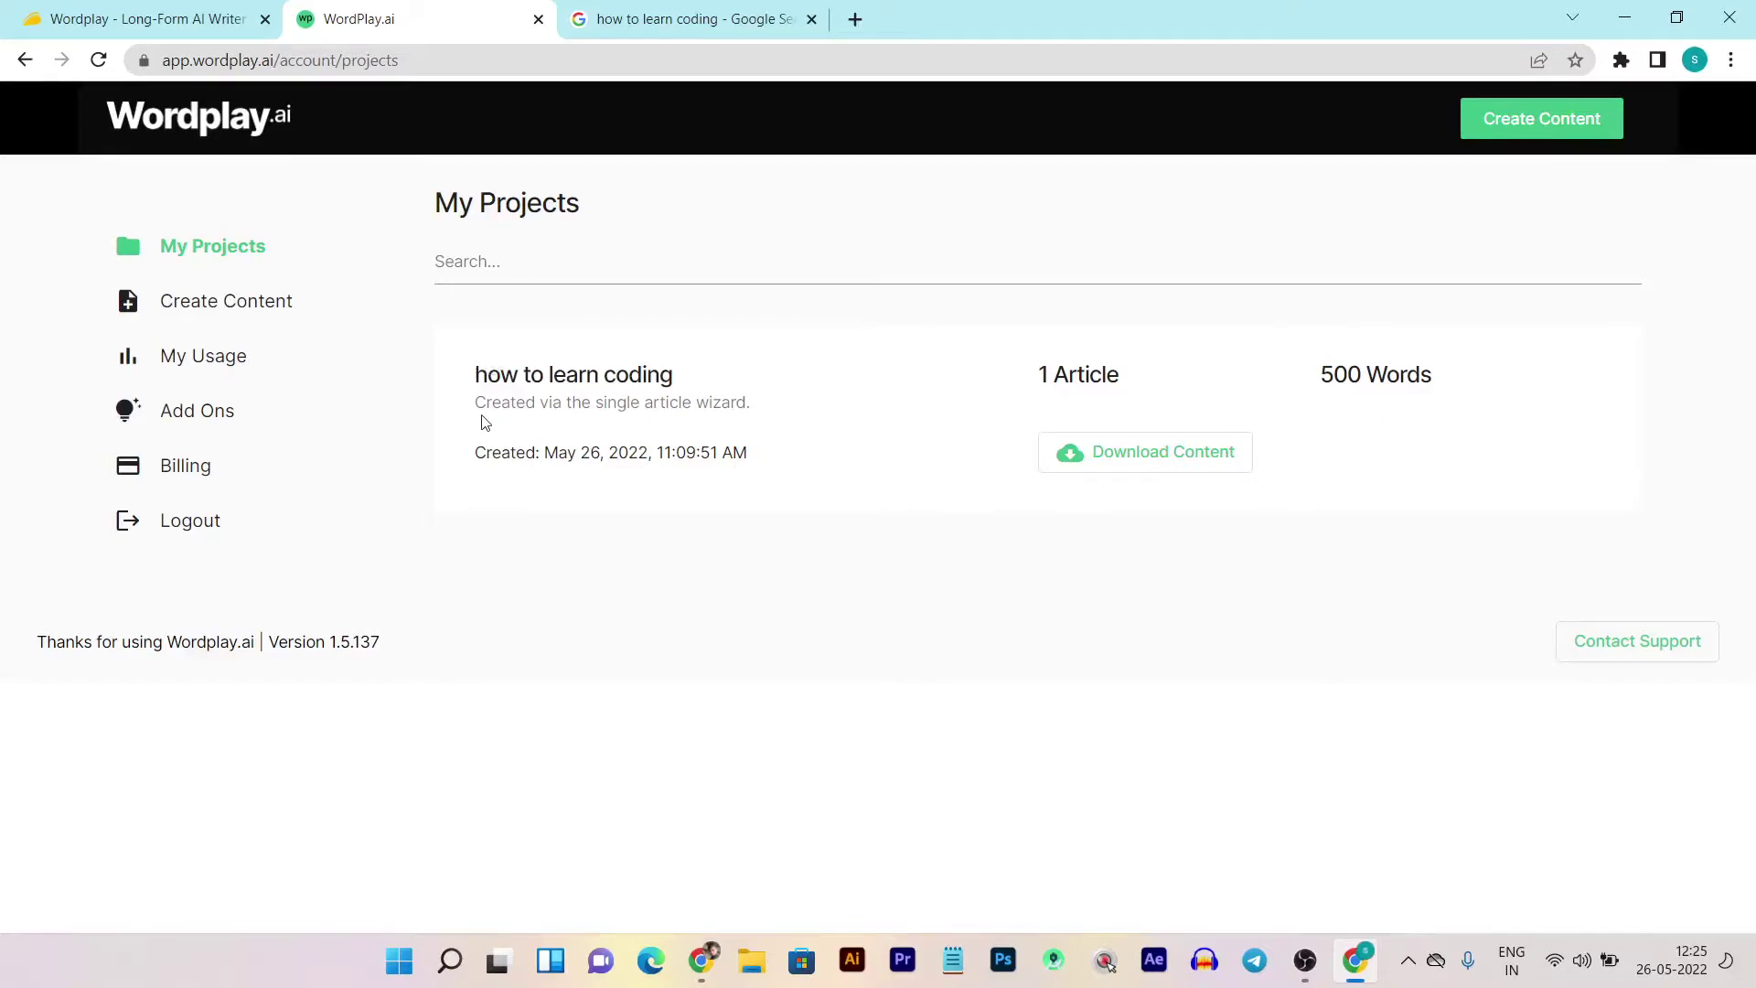
left_click(561, 374)
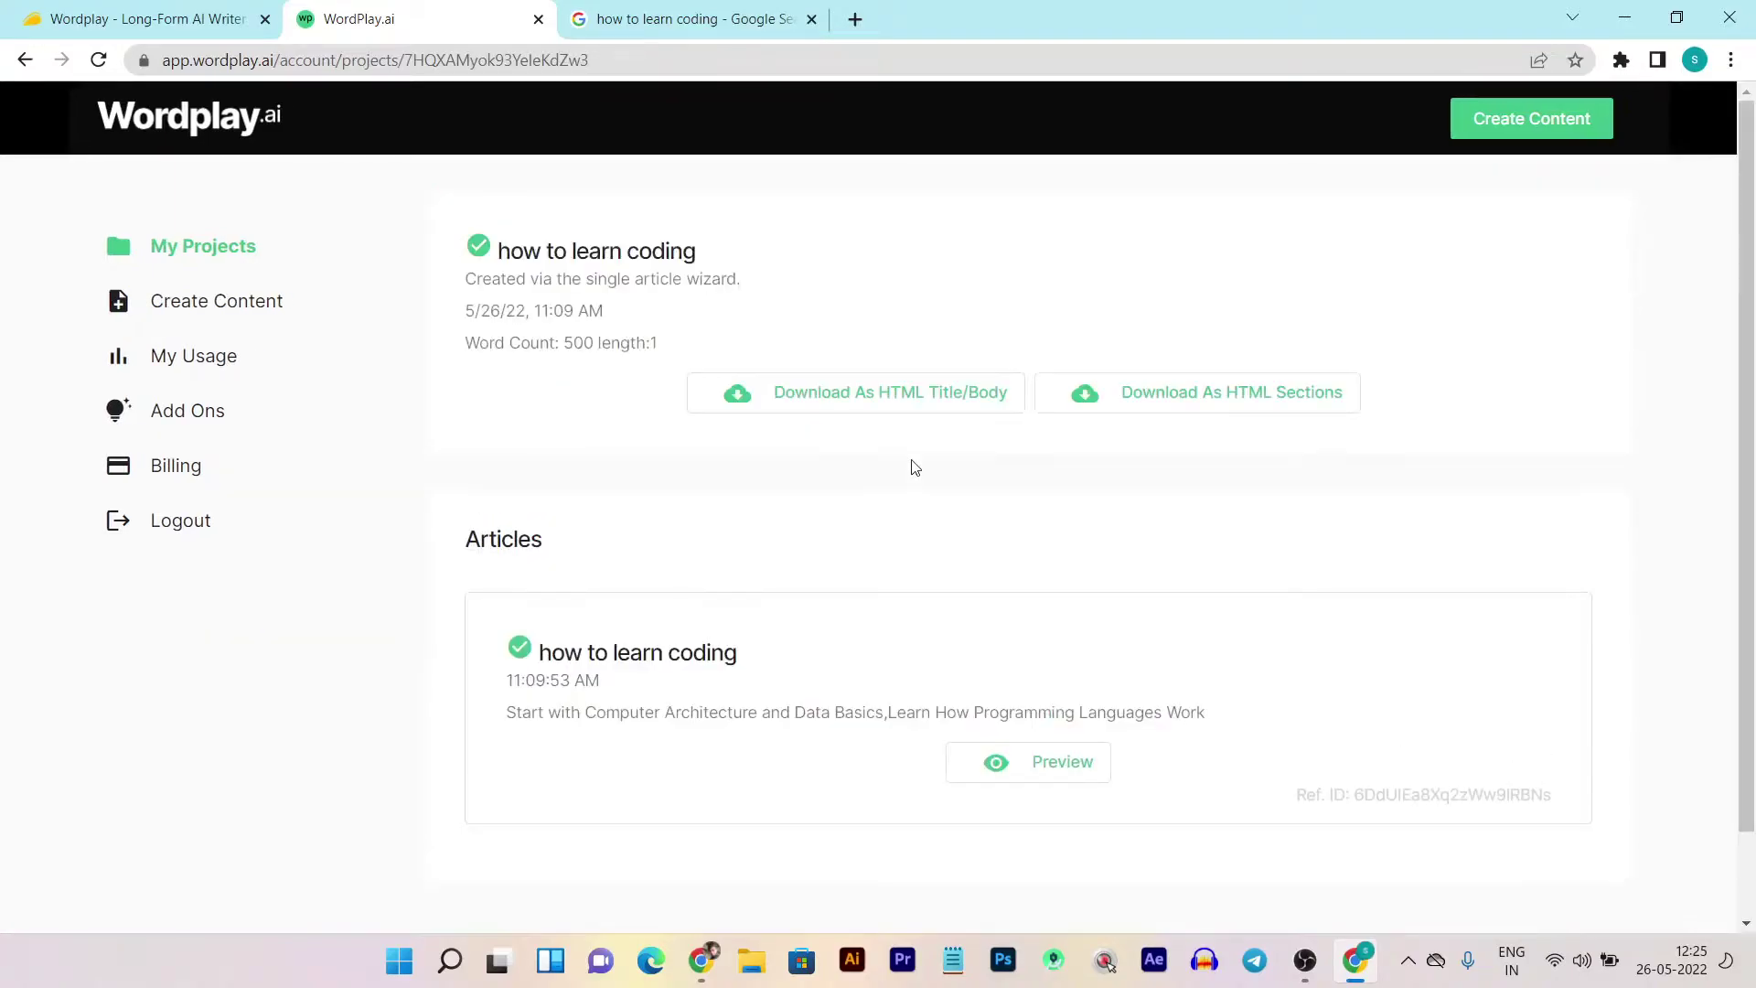
scroll(913, 466, "down", 2)
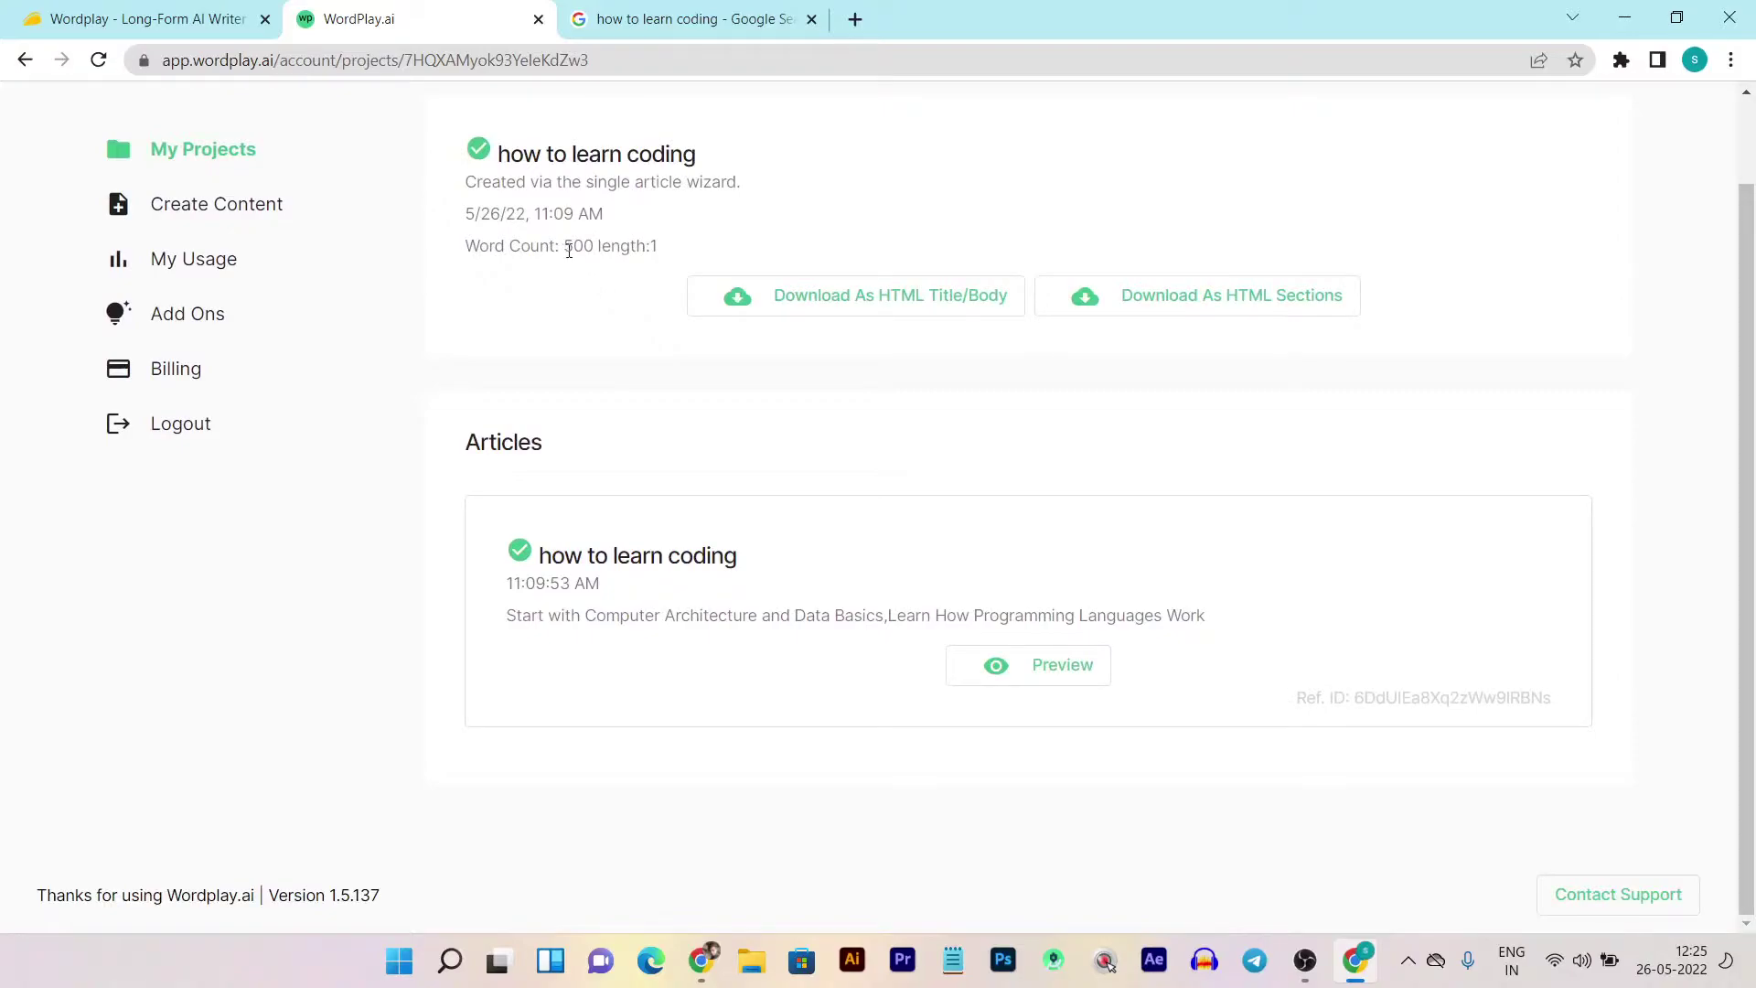
left_click_drag(568, 251, 645, 246)
Highlight the article title 'The Best Programming Languages For Beginners' and its first two subheadings.
left_click(951, 443)
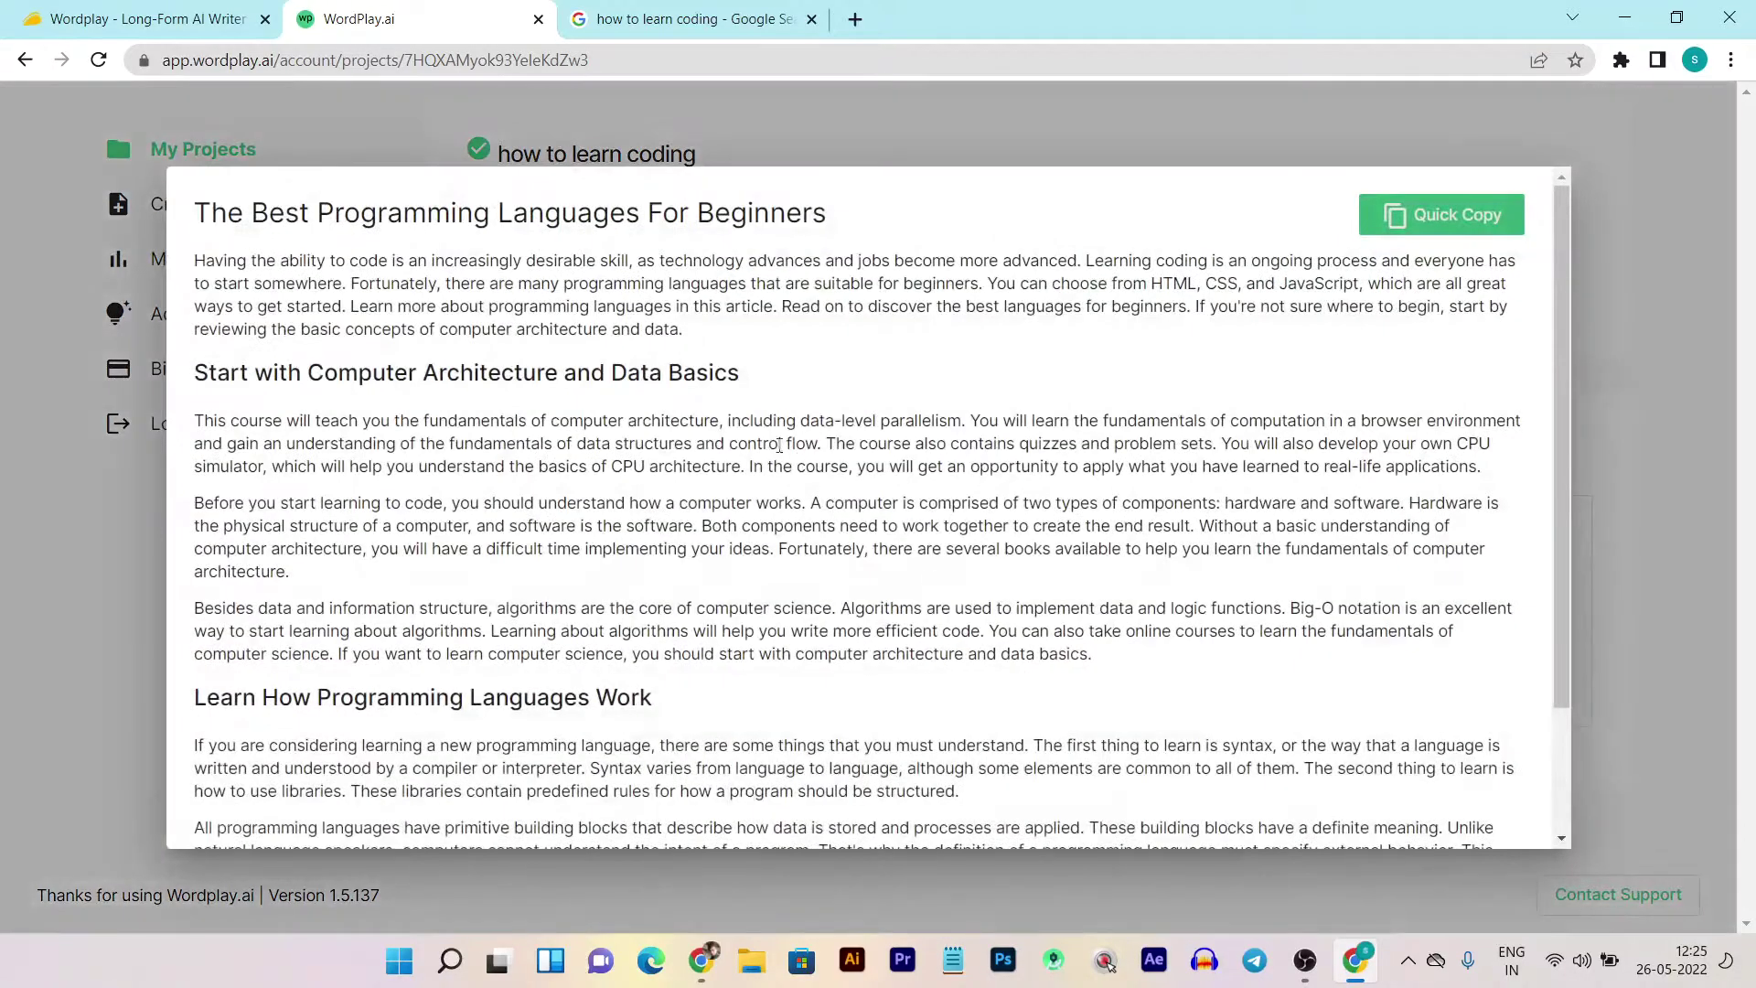
scroll(993, 647, "down", 2)
scroll(992, 651, "up", 2)
left_click_drag(829, 218, 194, 218)
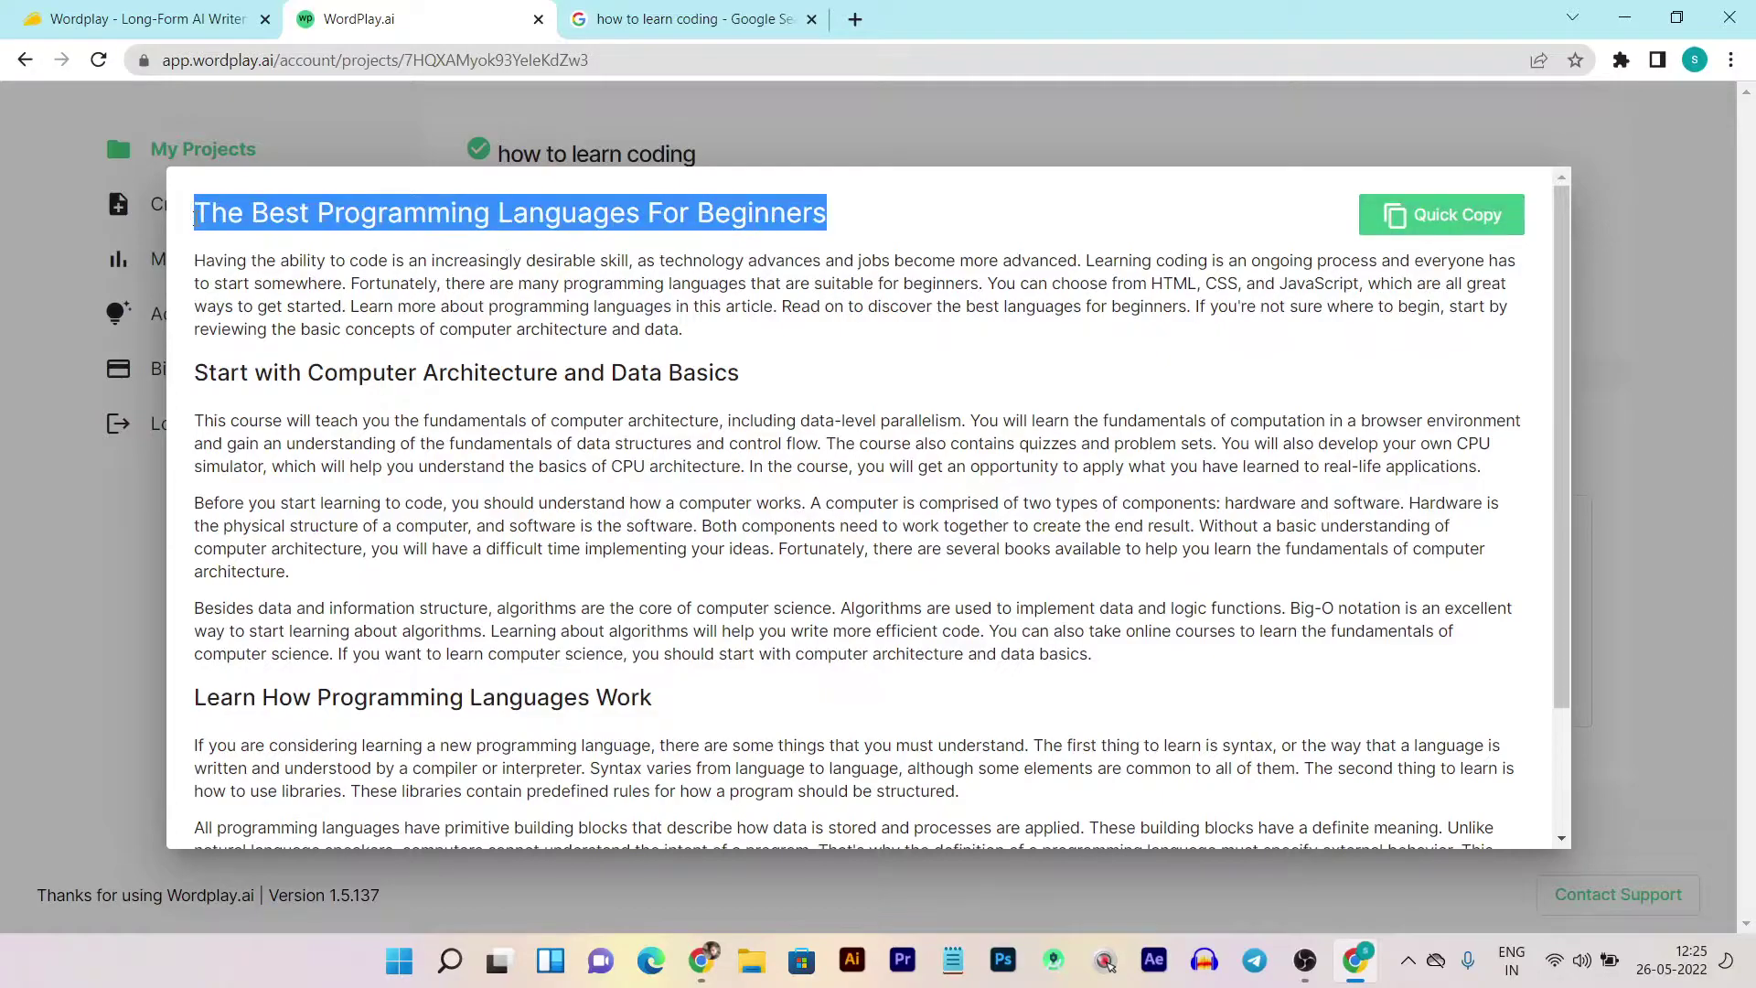
left_click_drag(194, 372, 767, 389)
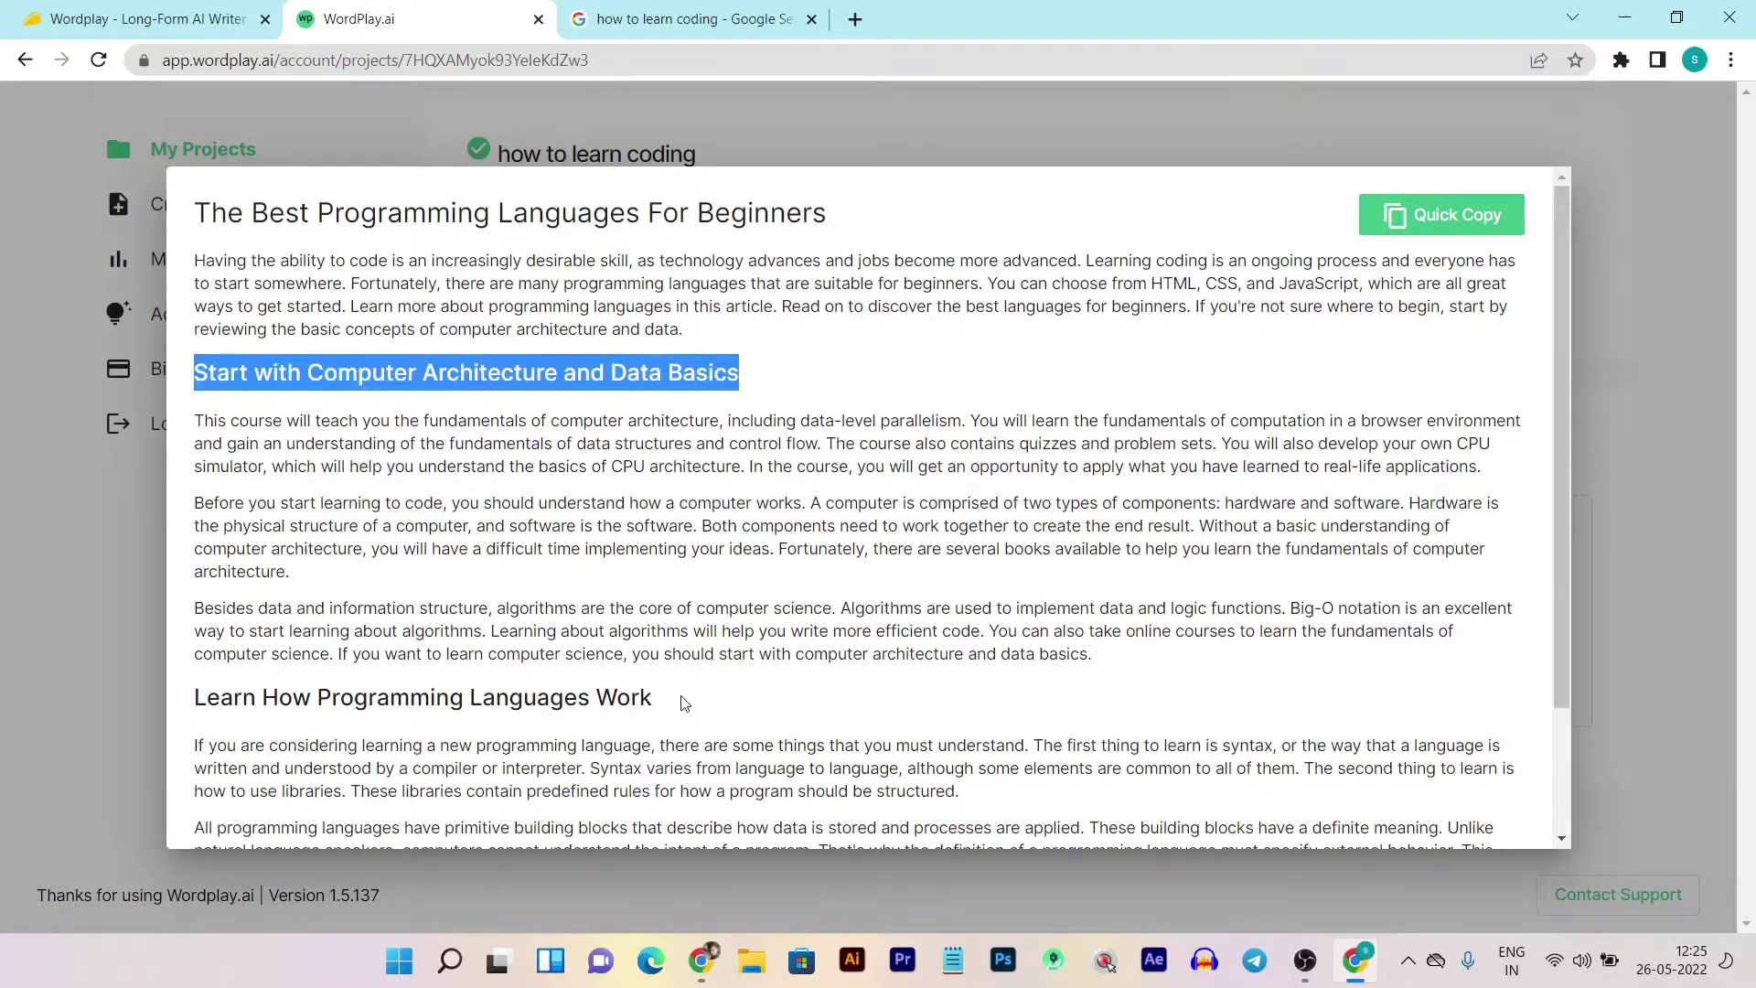
left_click_drag(684, 702, 191, 695)
scroll(459, 601, "down", 2)
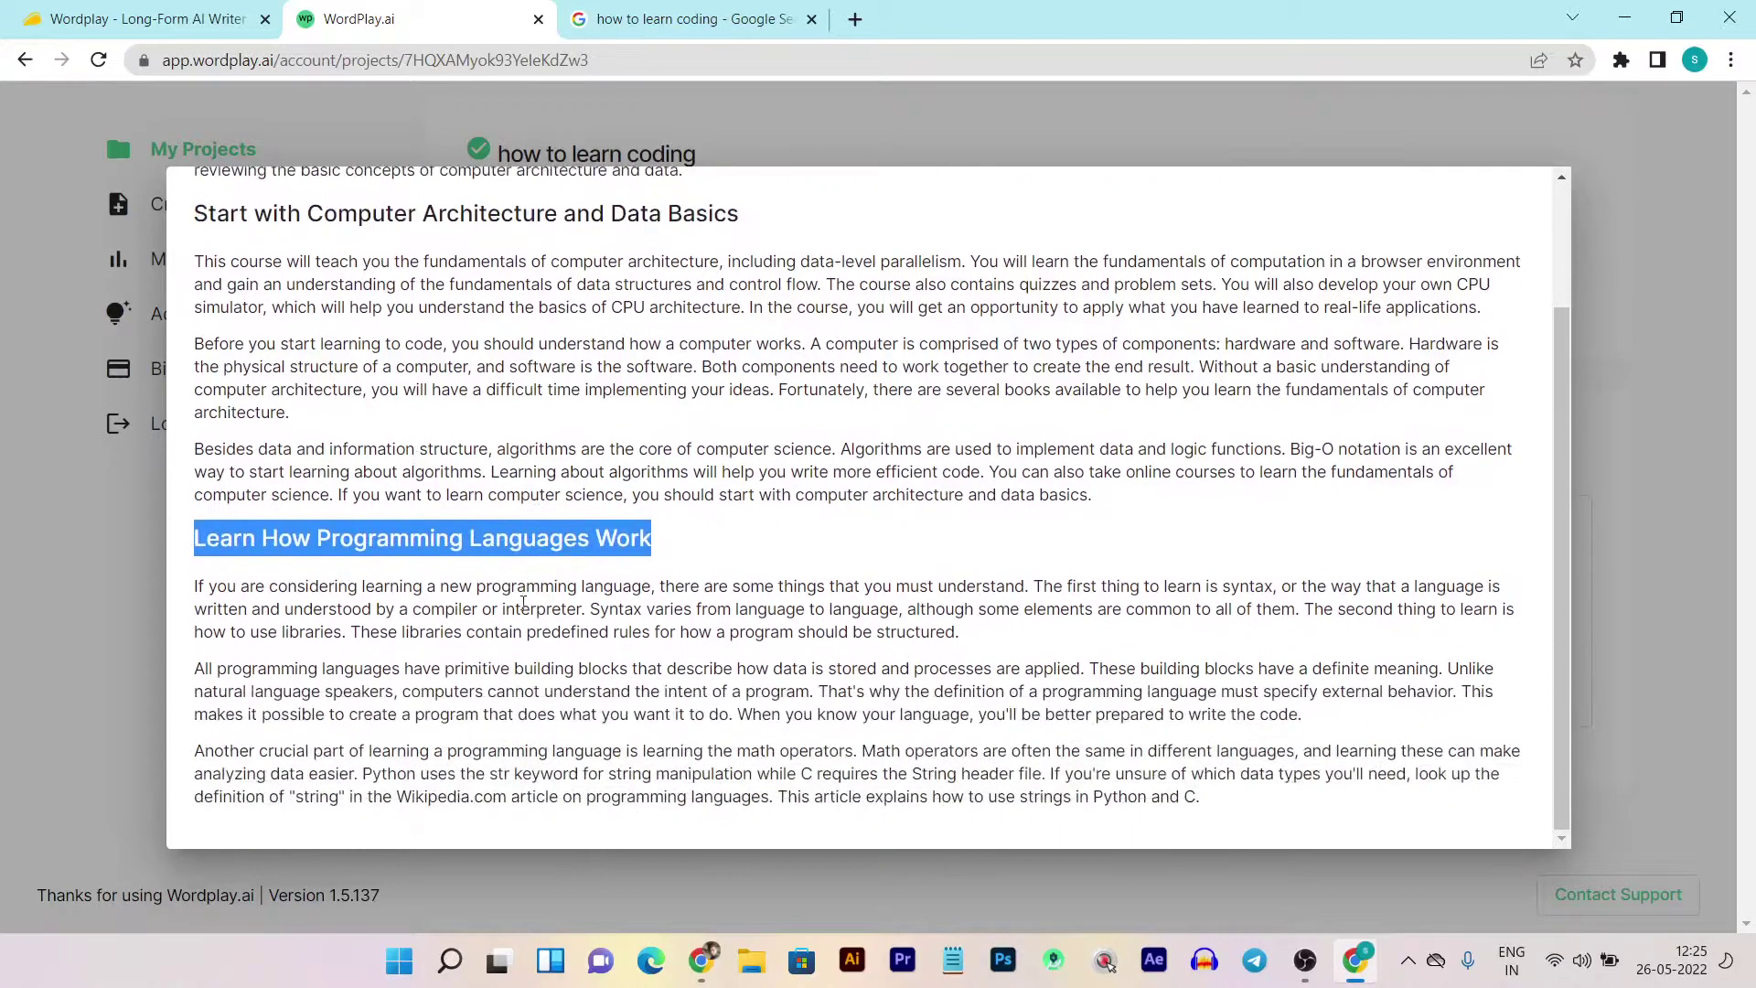
Highlight the first subheading's three paragraphs, deselect them, and close the article preview.
left_click(799, 440)
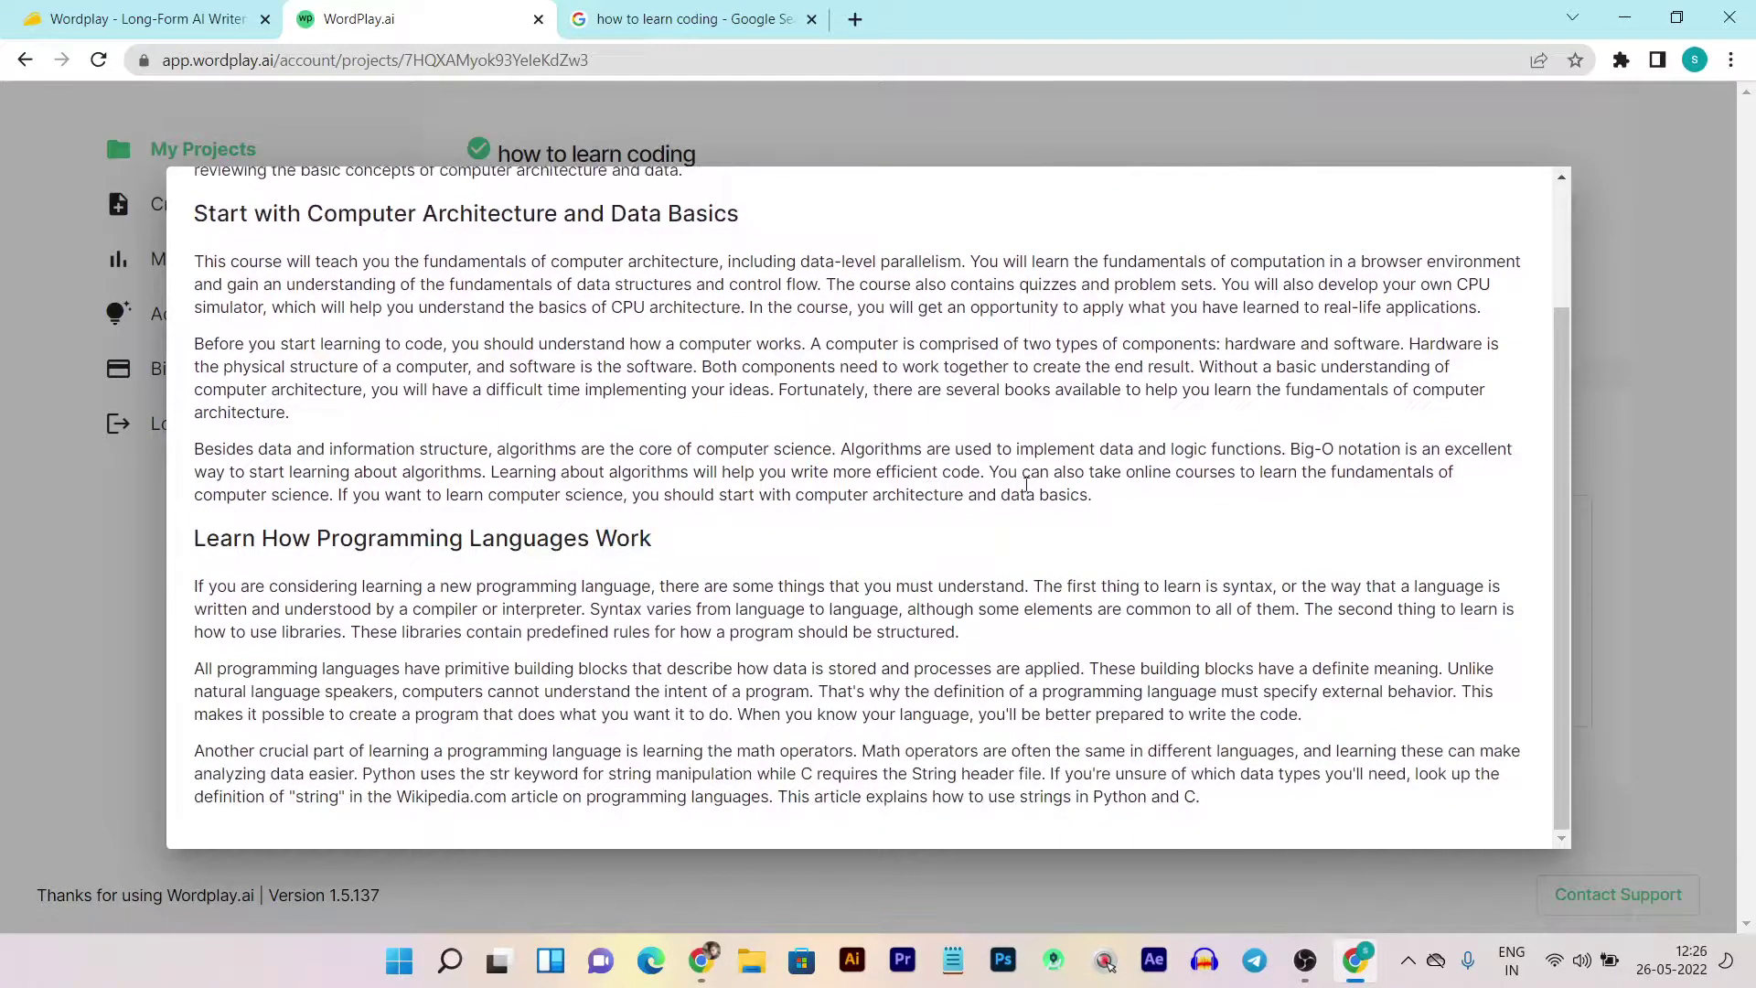
left_click_drag(1110, 499, 197, 262)
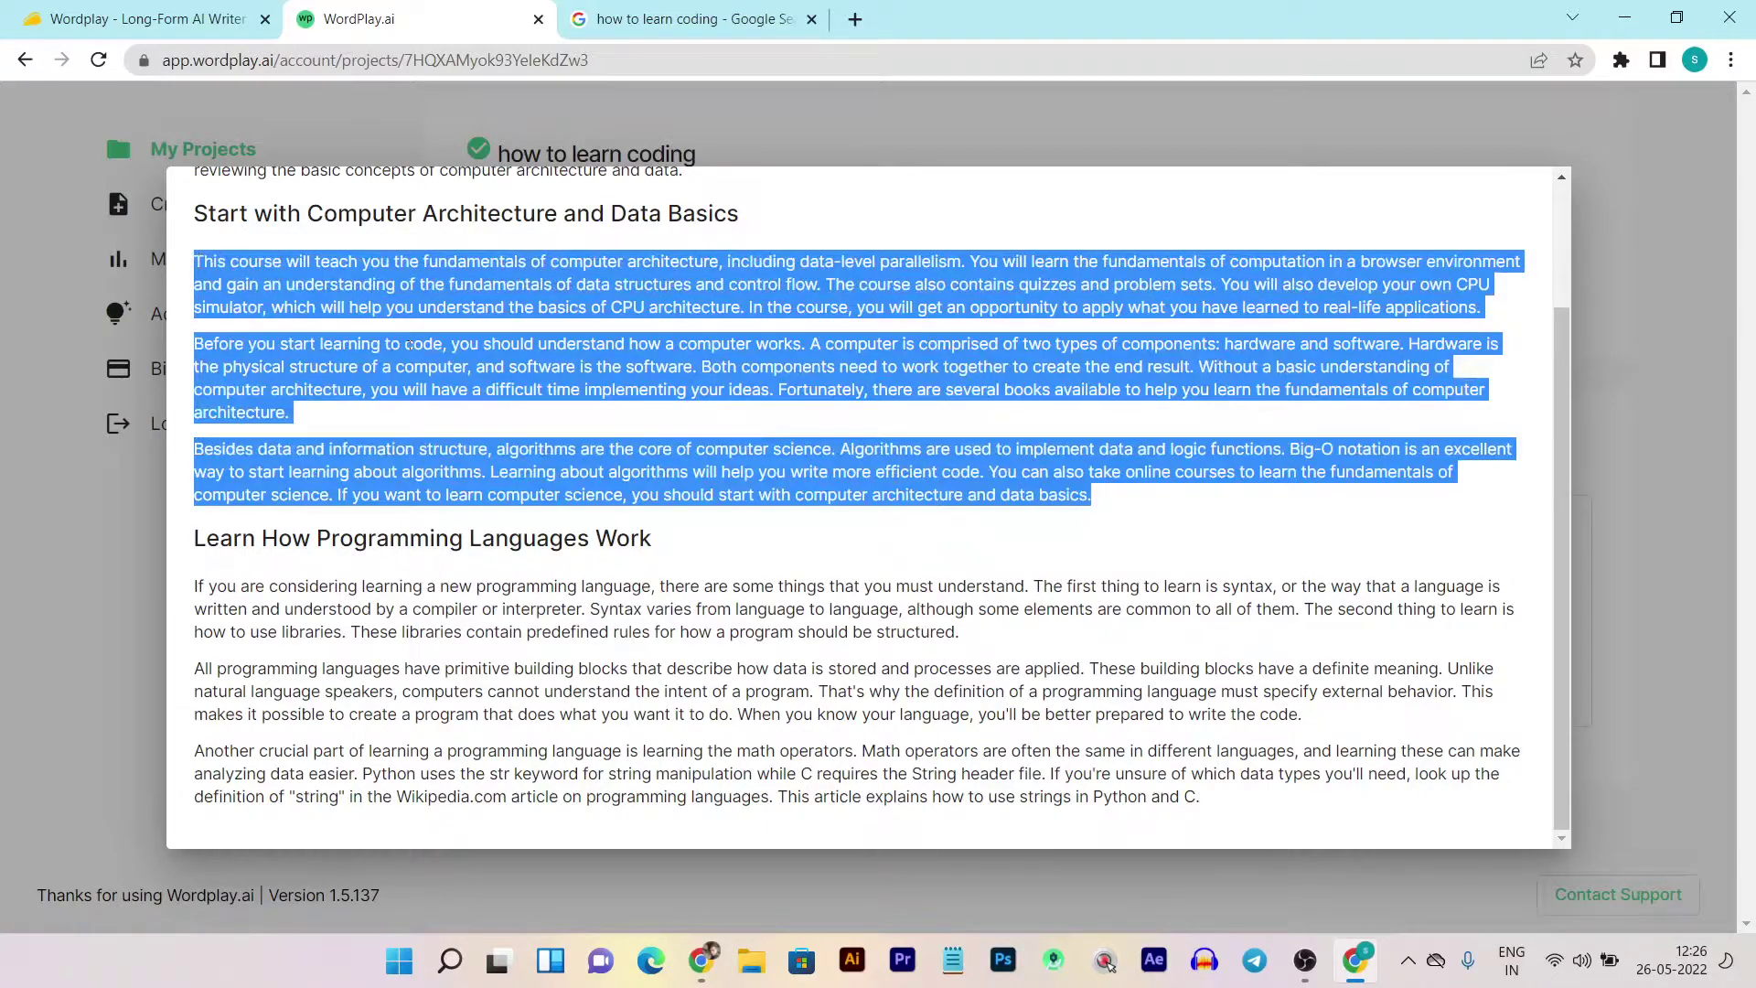
left_click(325, 427)
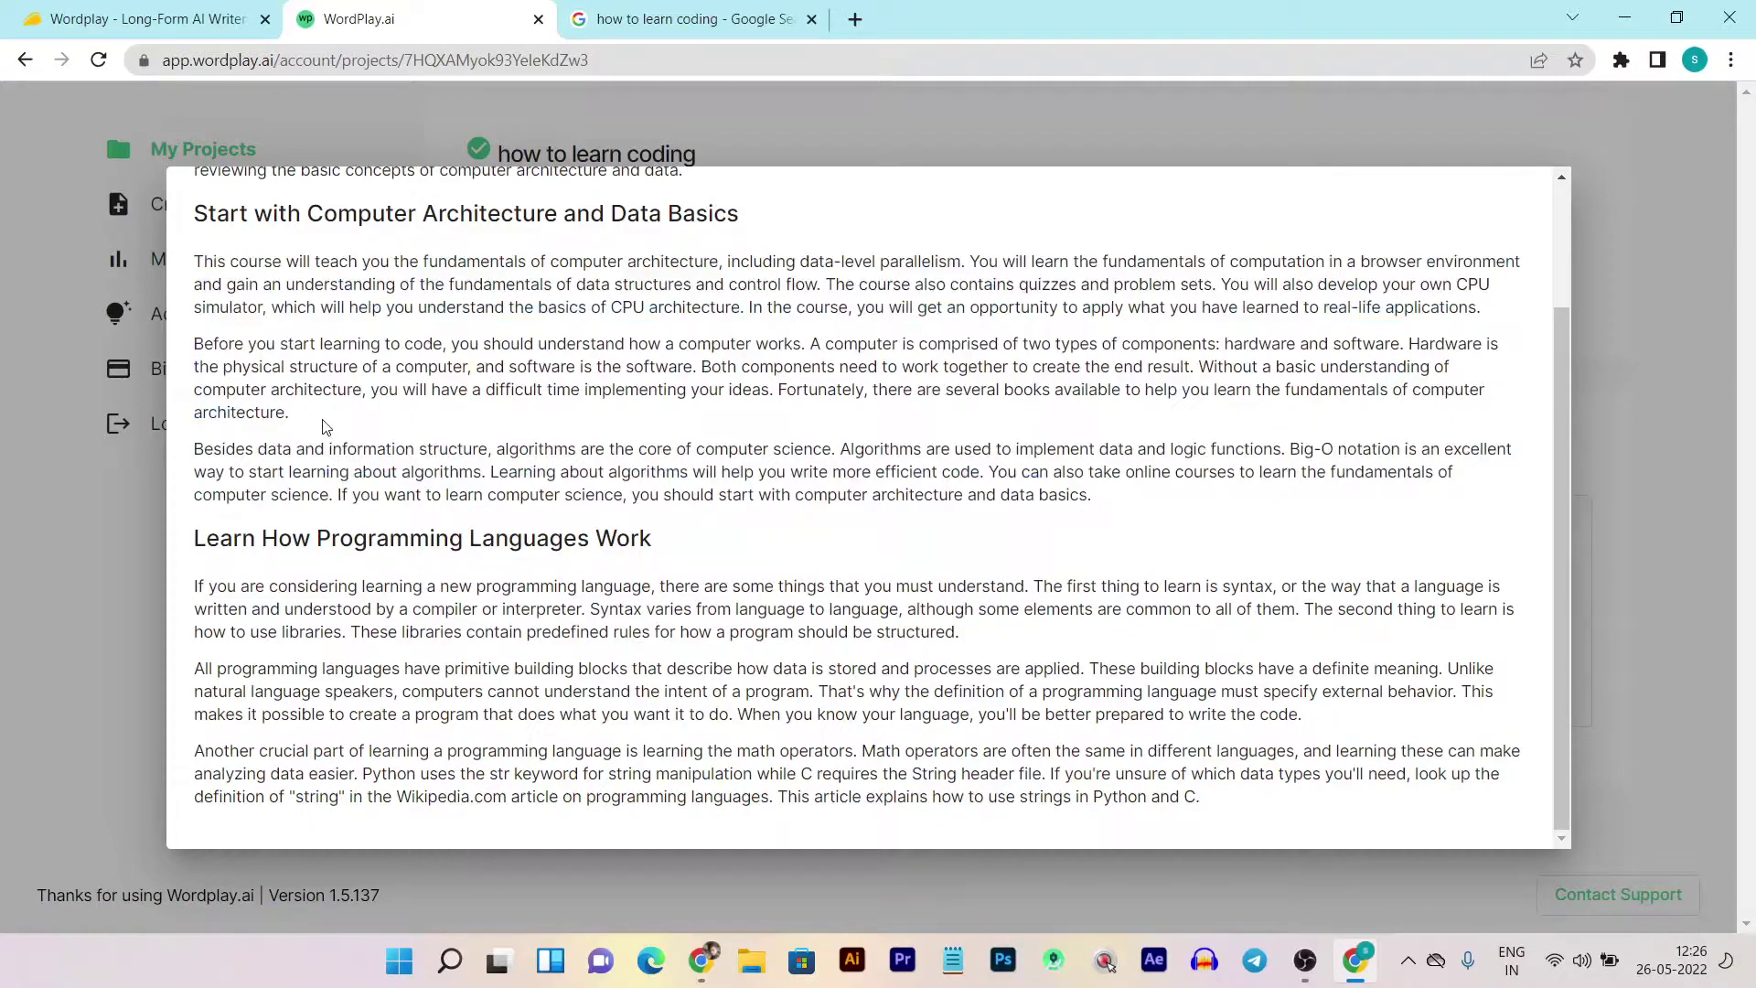
scroll(564, 442, "up", 2)
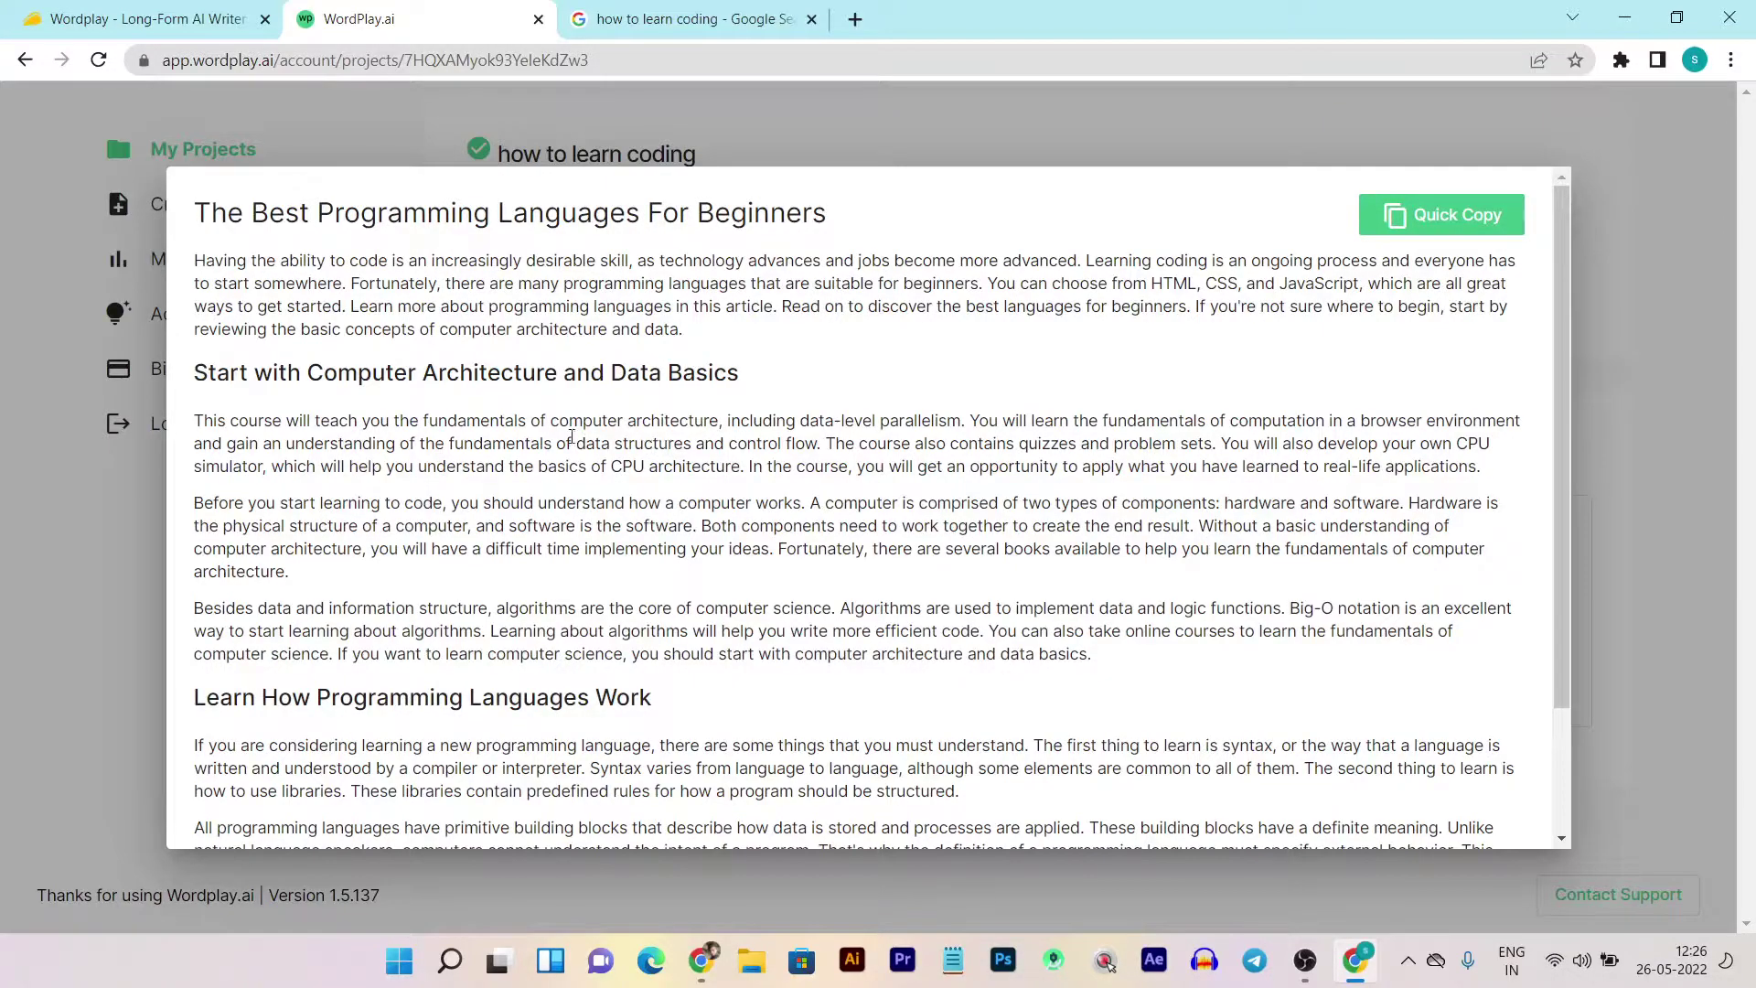
left_click(1631, 518)
scroll(265, 375, "up", 1)
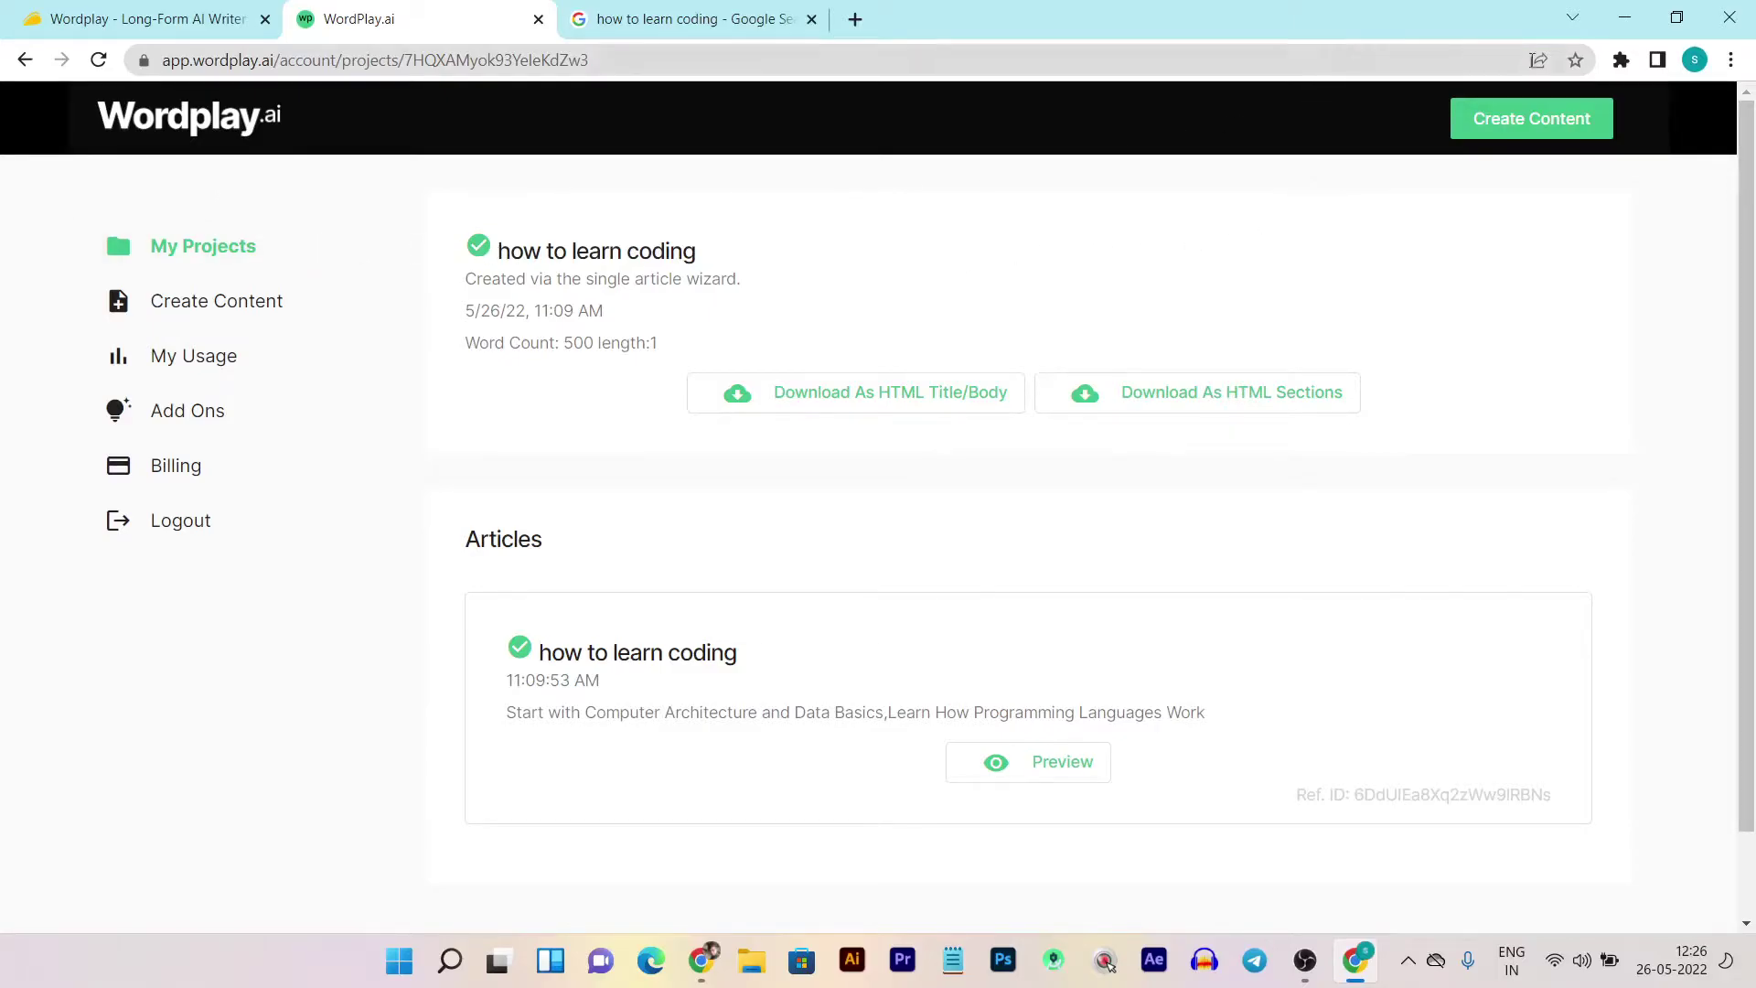
left_click(1676, 17)
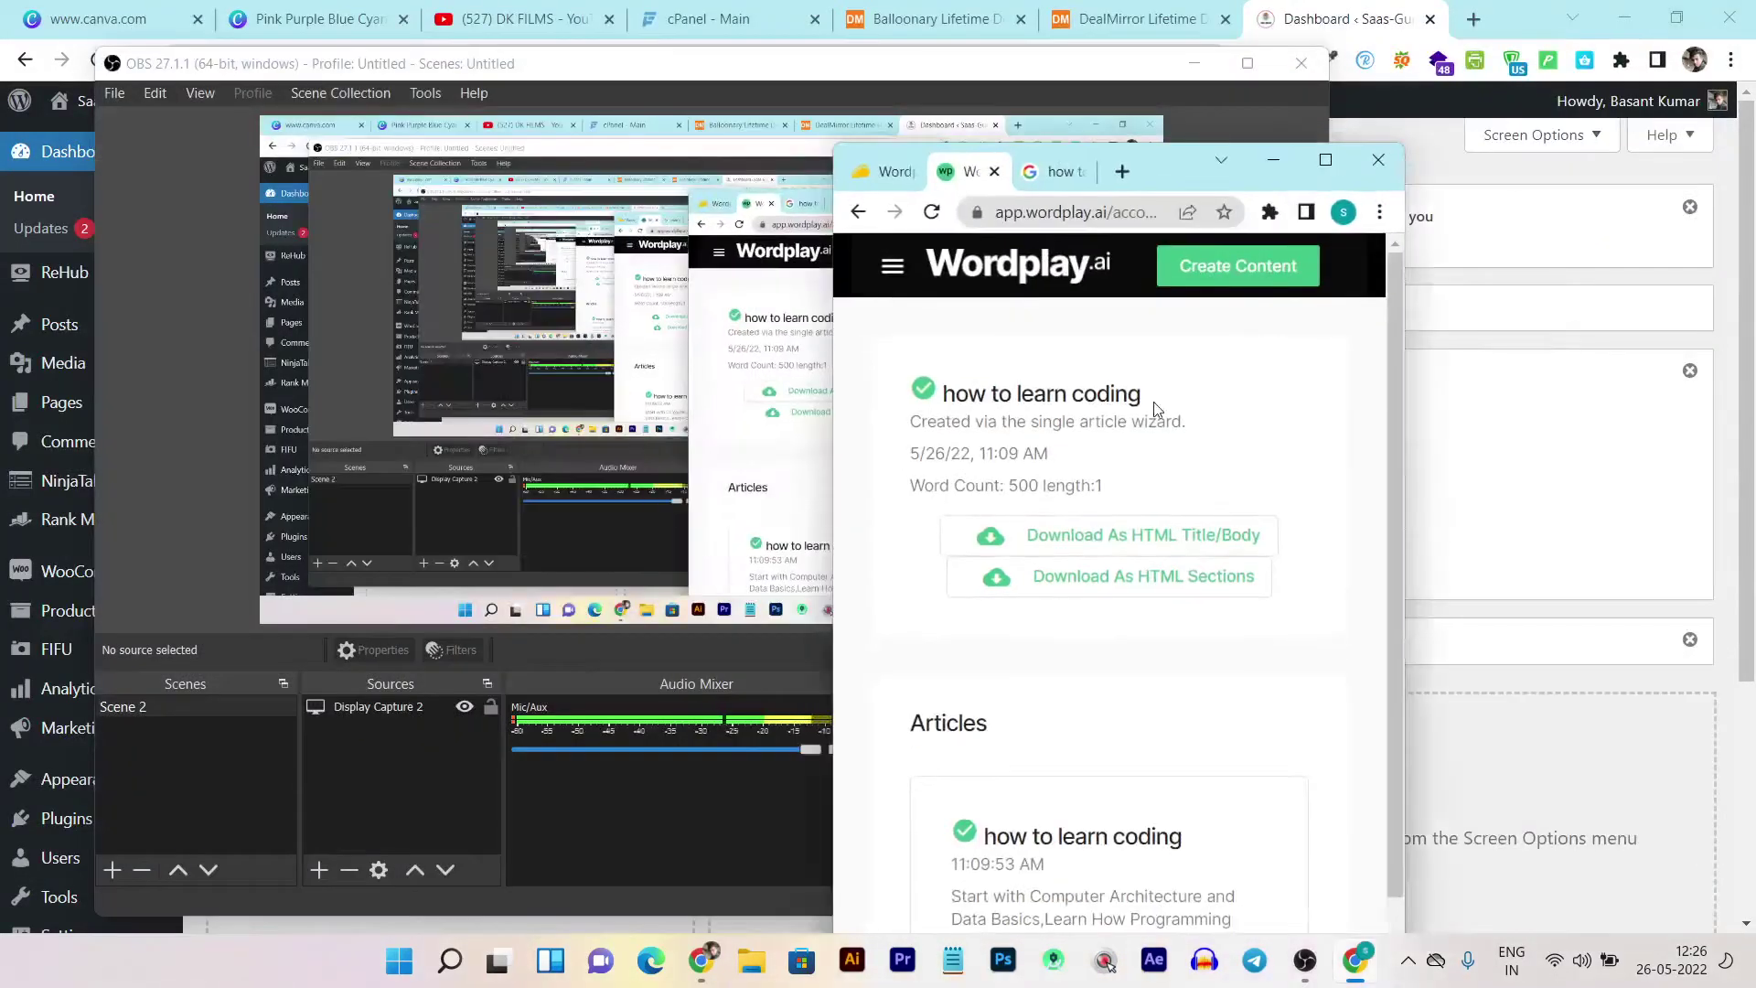
scroll(1086, 549, "down", 2)
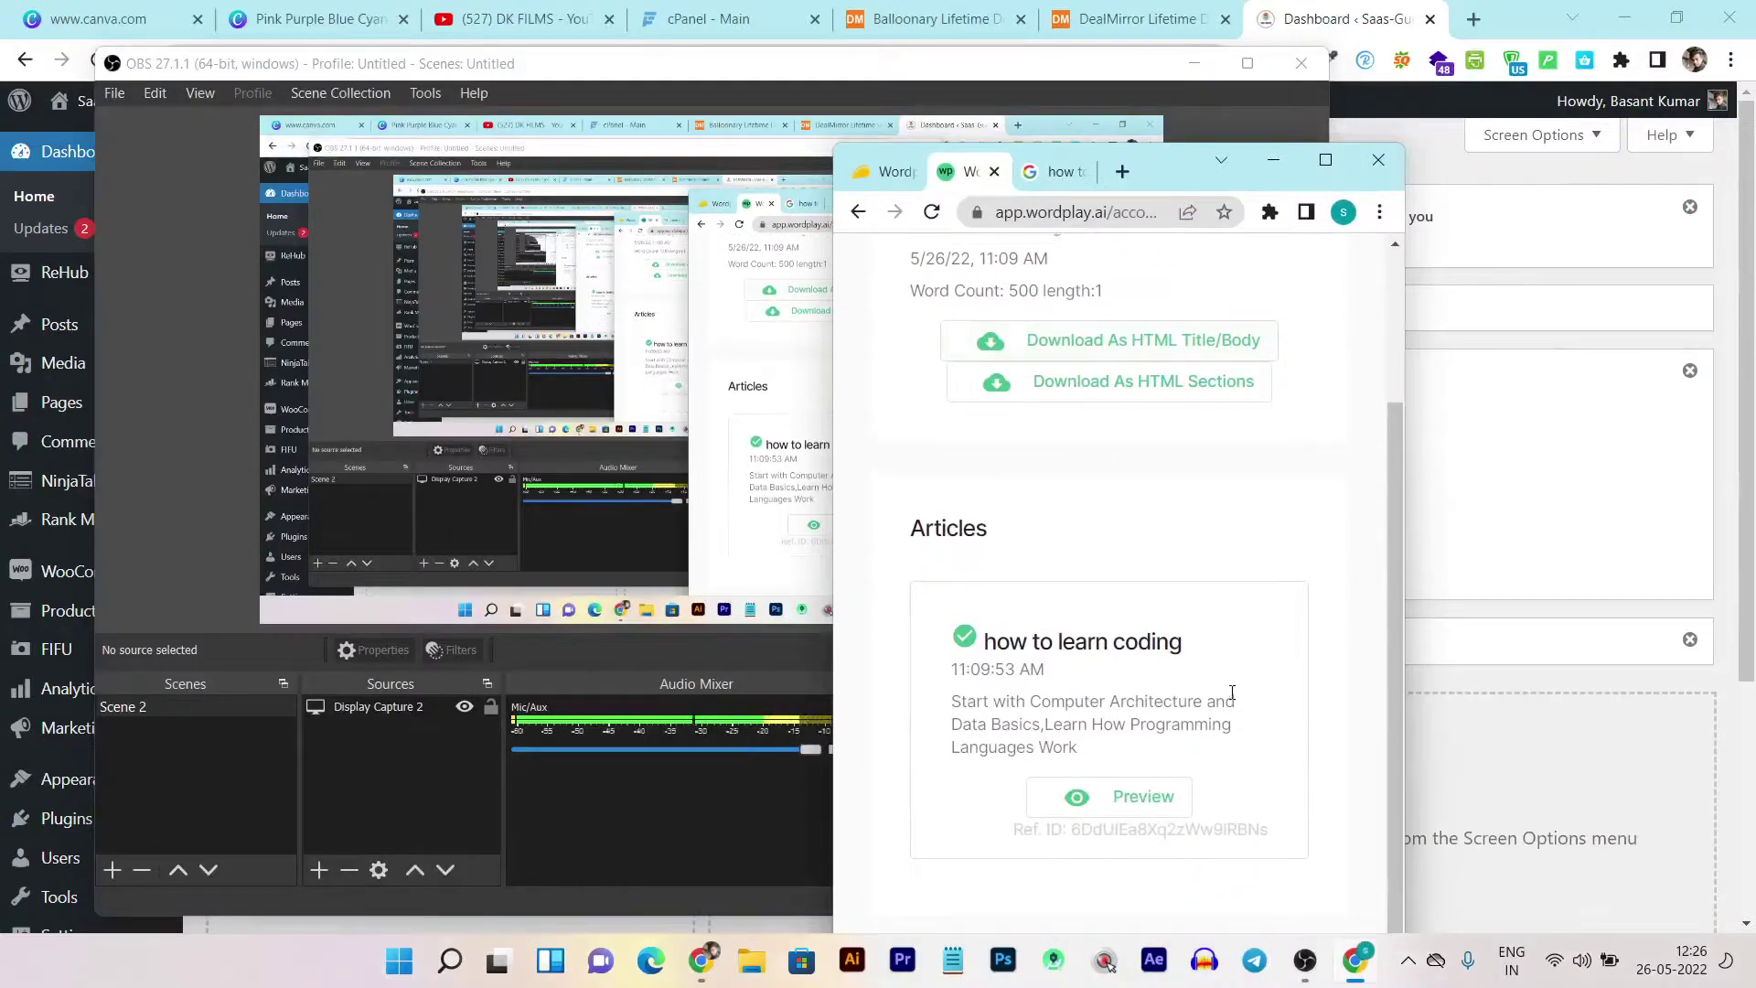
scroll(1221, 667, "up", 2)
scroll(1180, 631, "down", 2)
scroll(1180, 622, "up", 1)
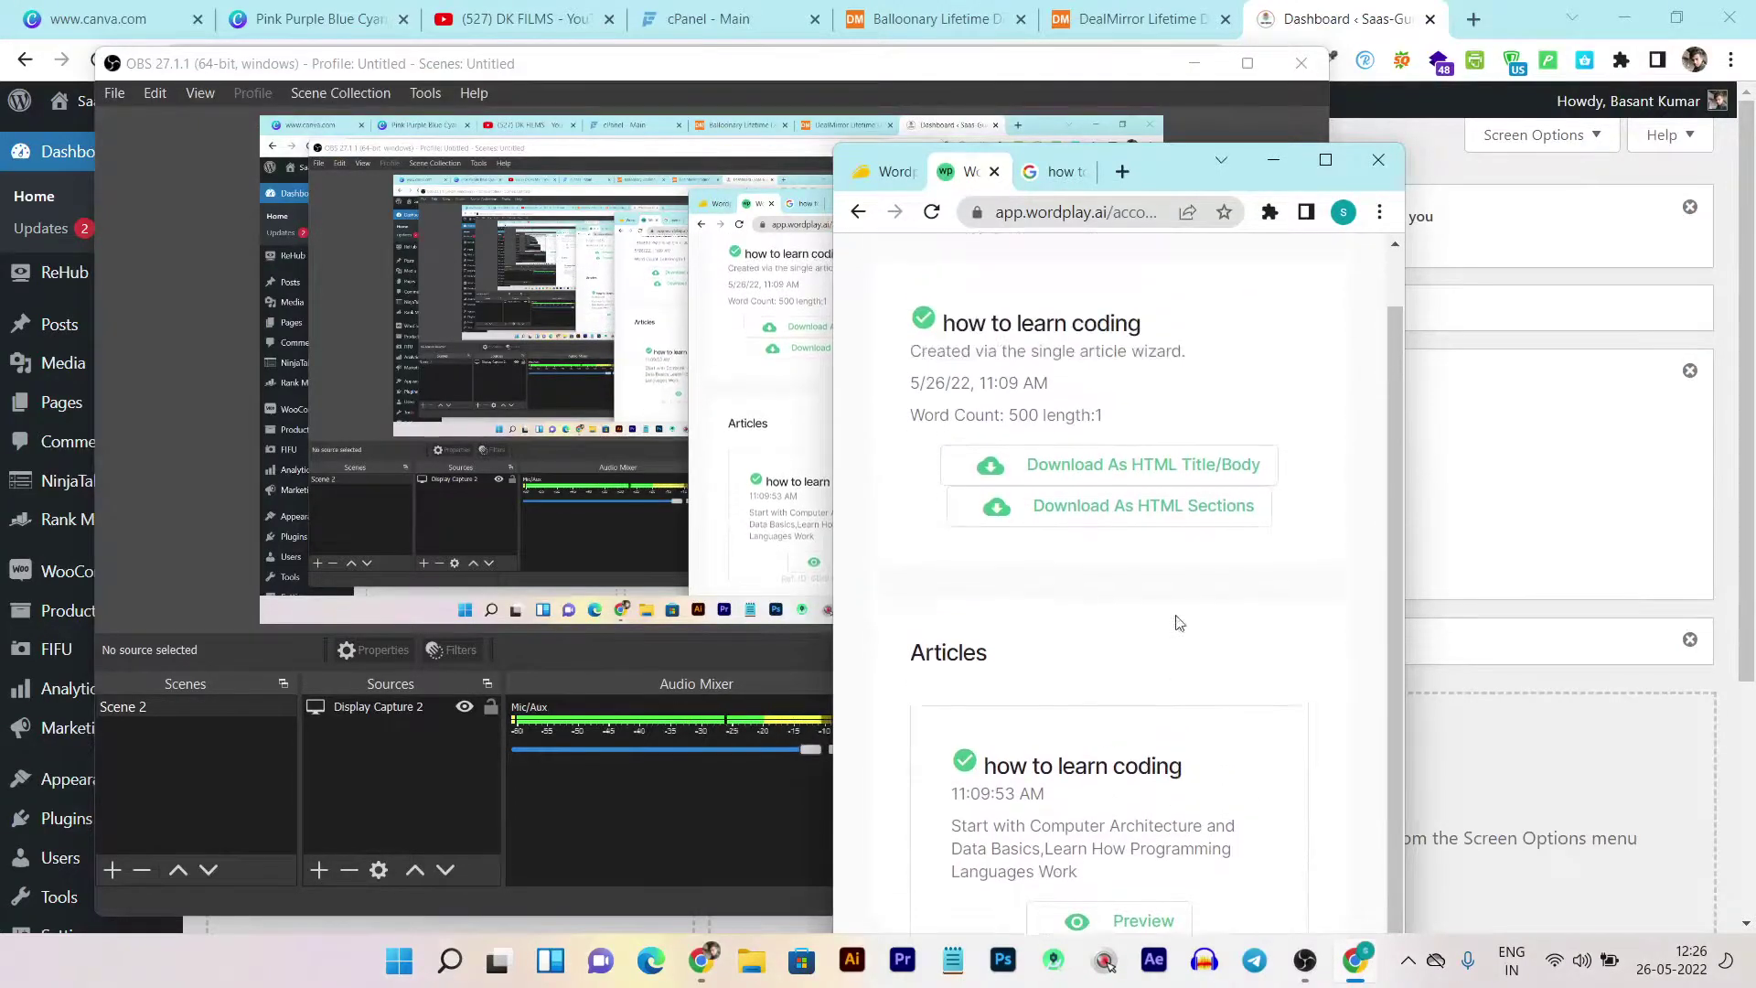
scroll(1180, 623, "up", 1)
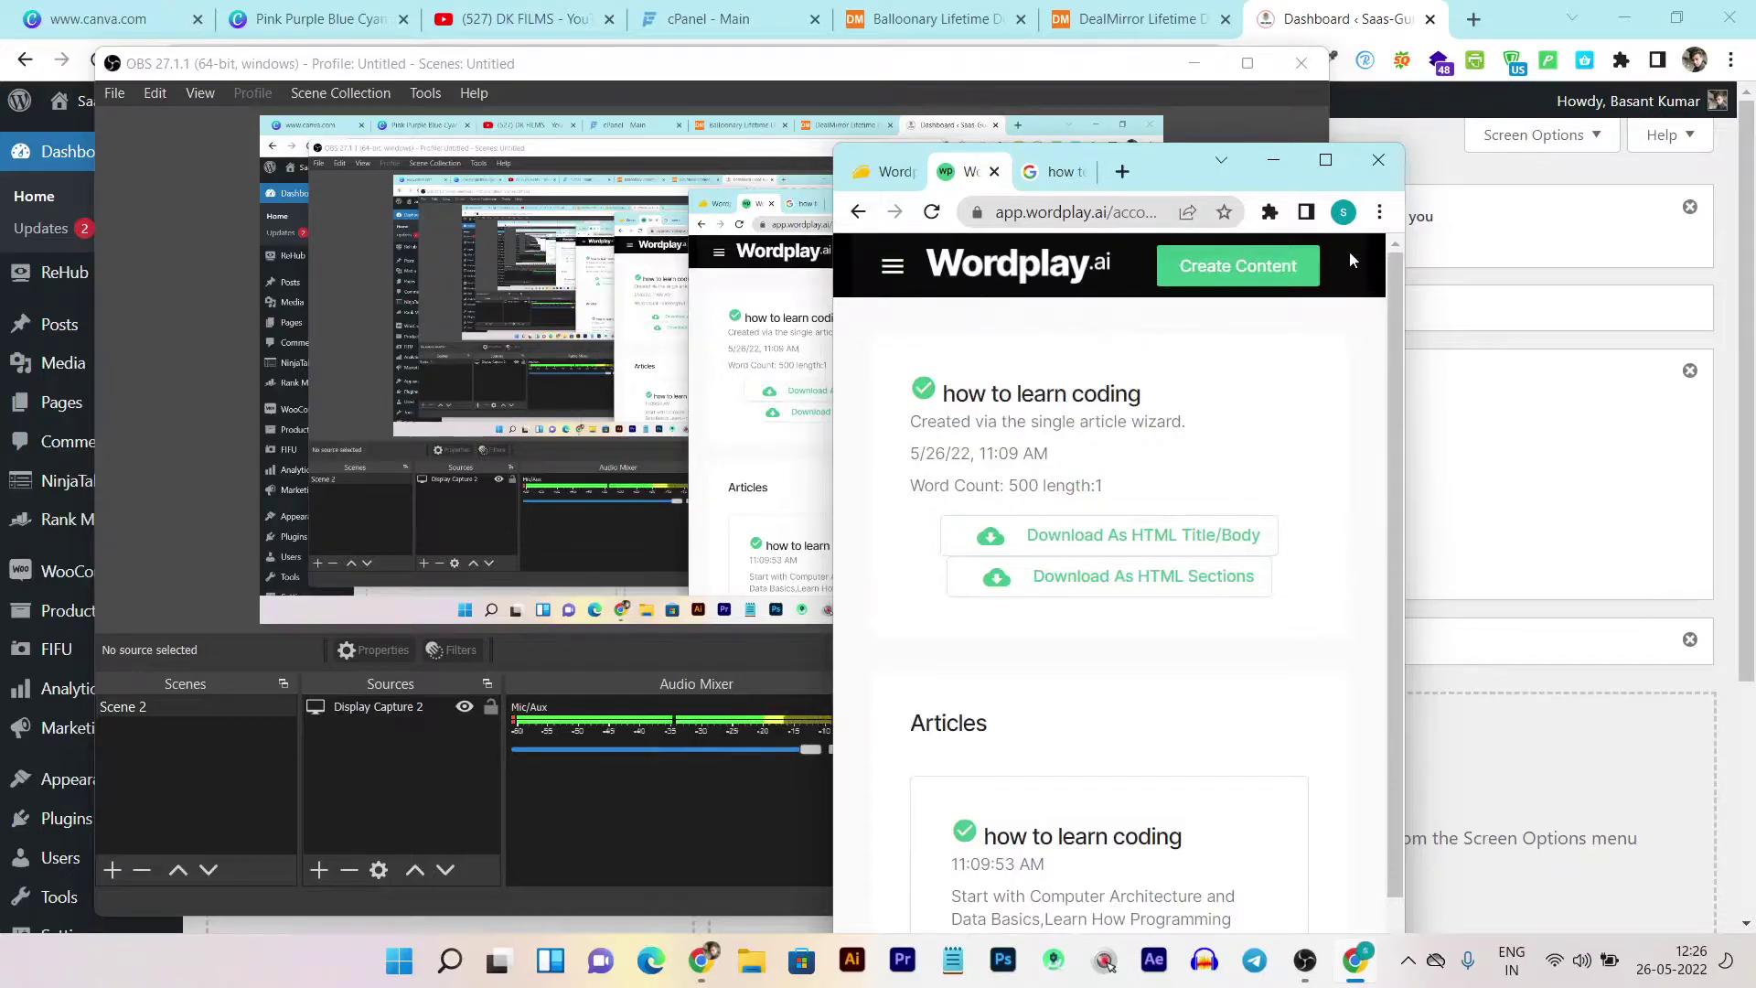
left_click(1325, 160)
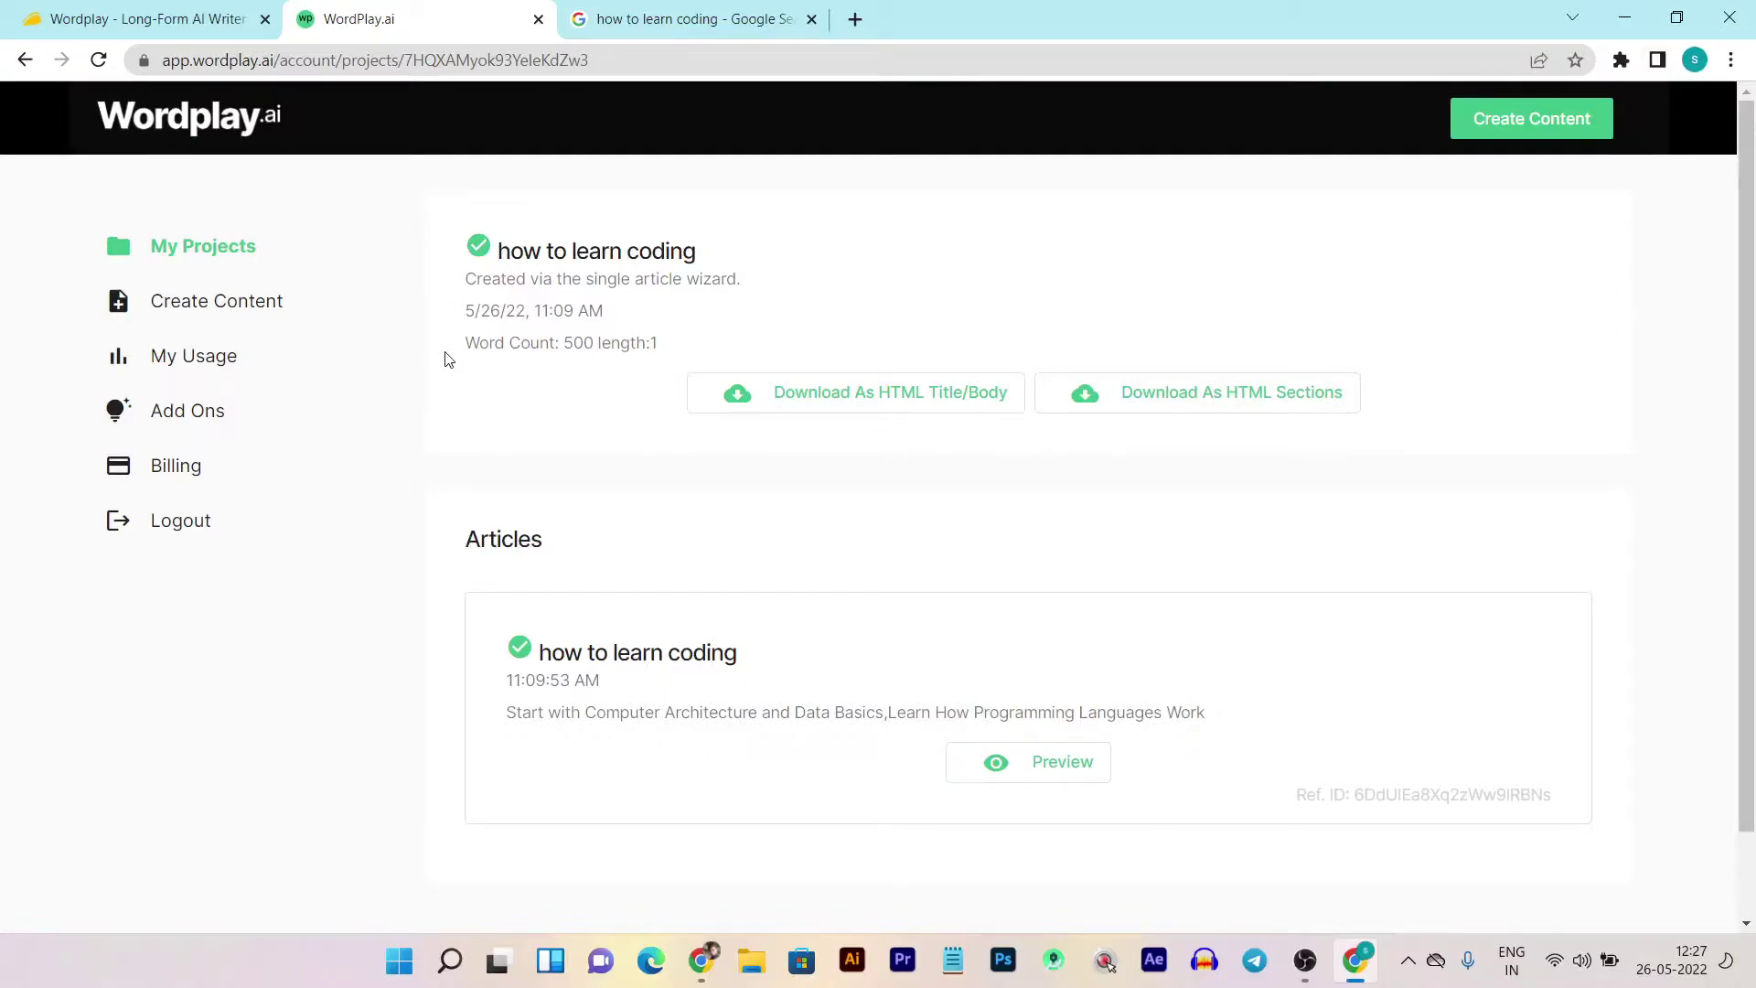
Open My Usage, note the 15,000-word limit and 14,500 remaining, and expand completed articles.
left_click(225, 366)
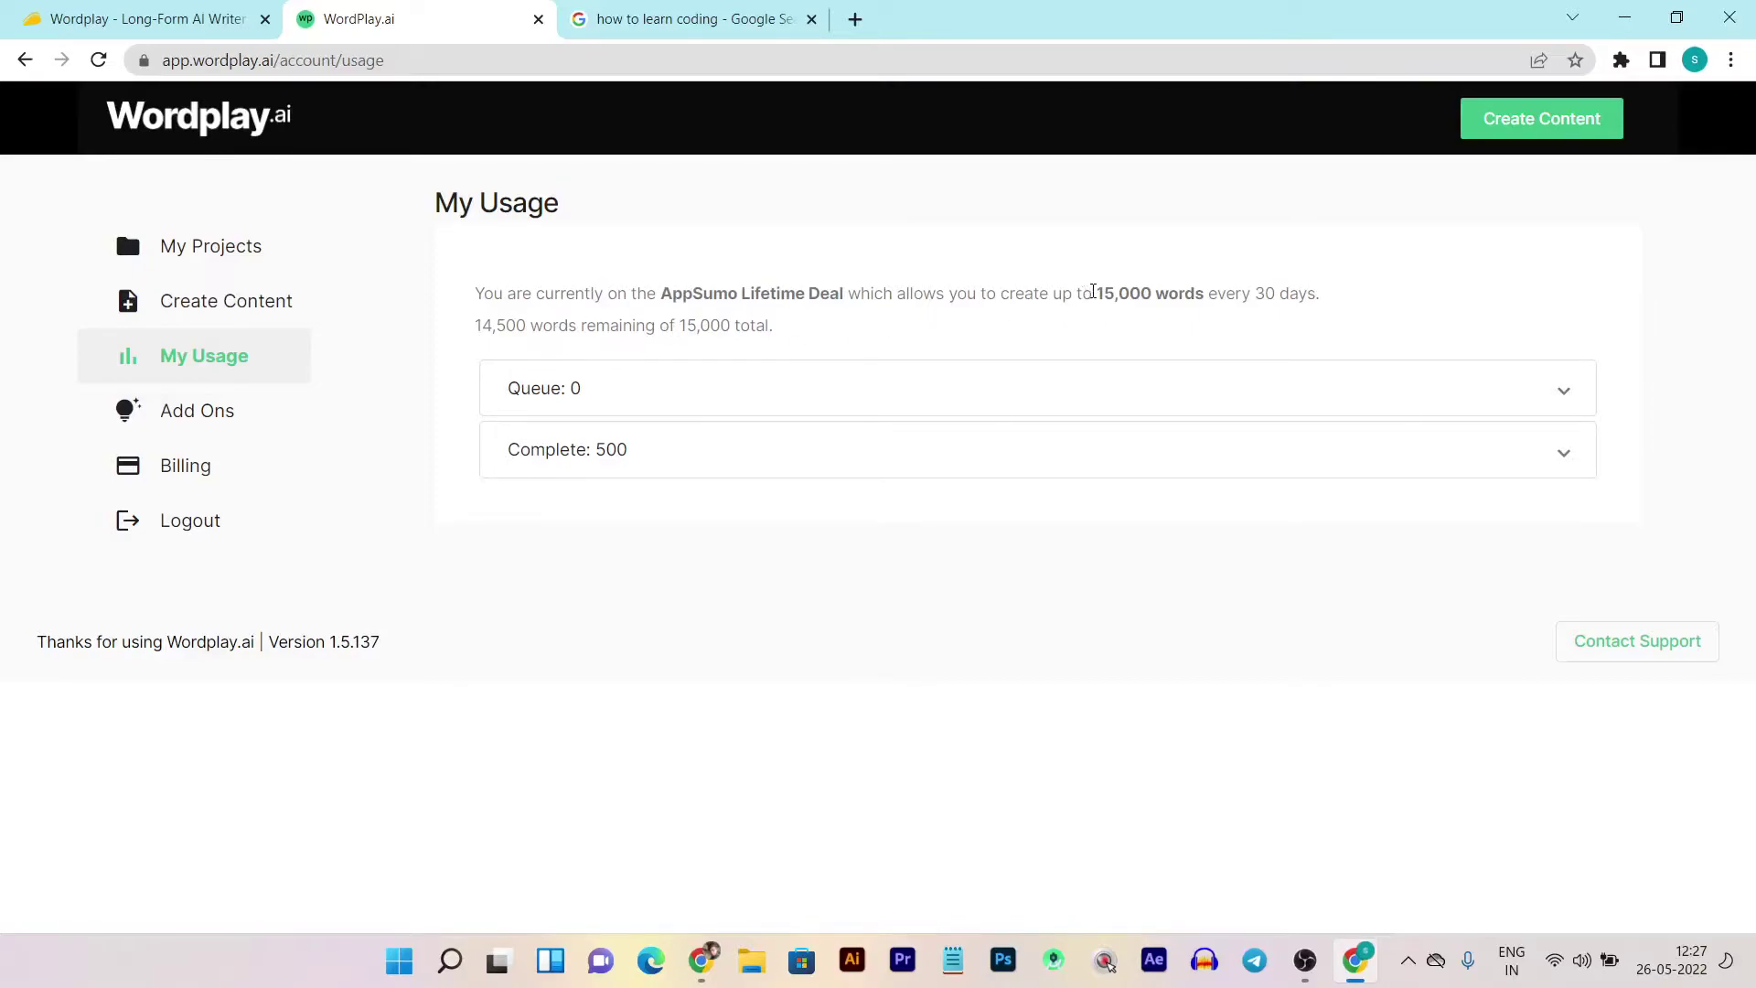
left_click_drag(1092, 291, 1185, 293)
left_click(627, 328)
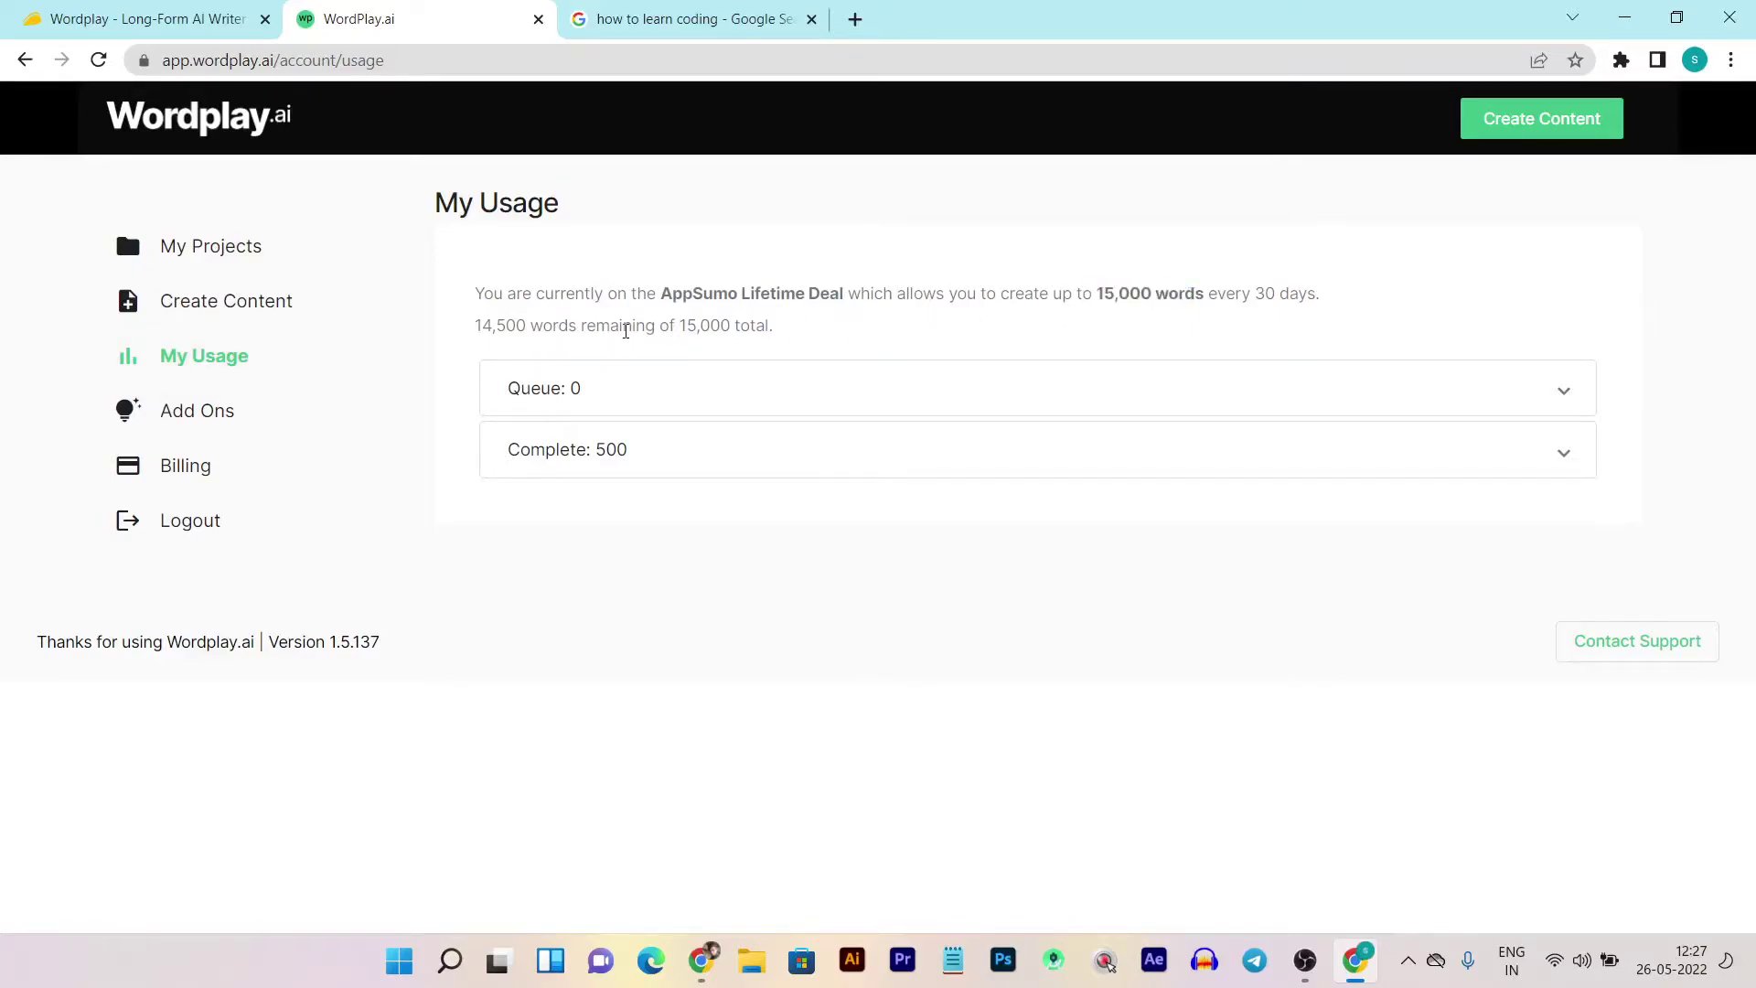
left_click(615, 457)
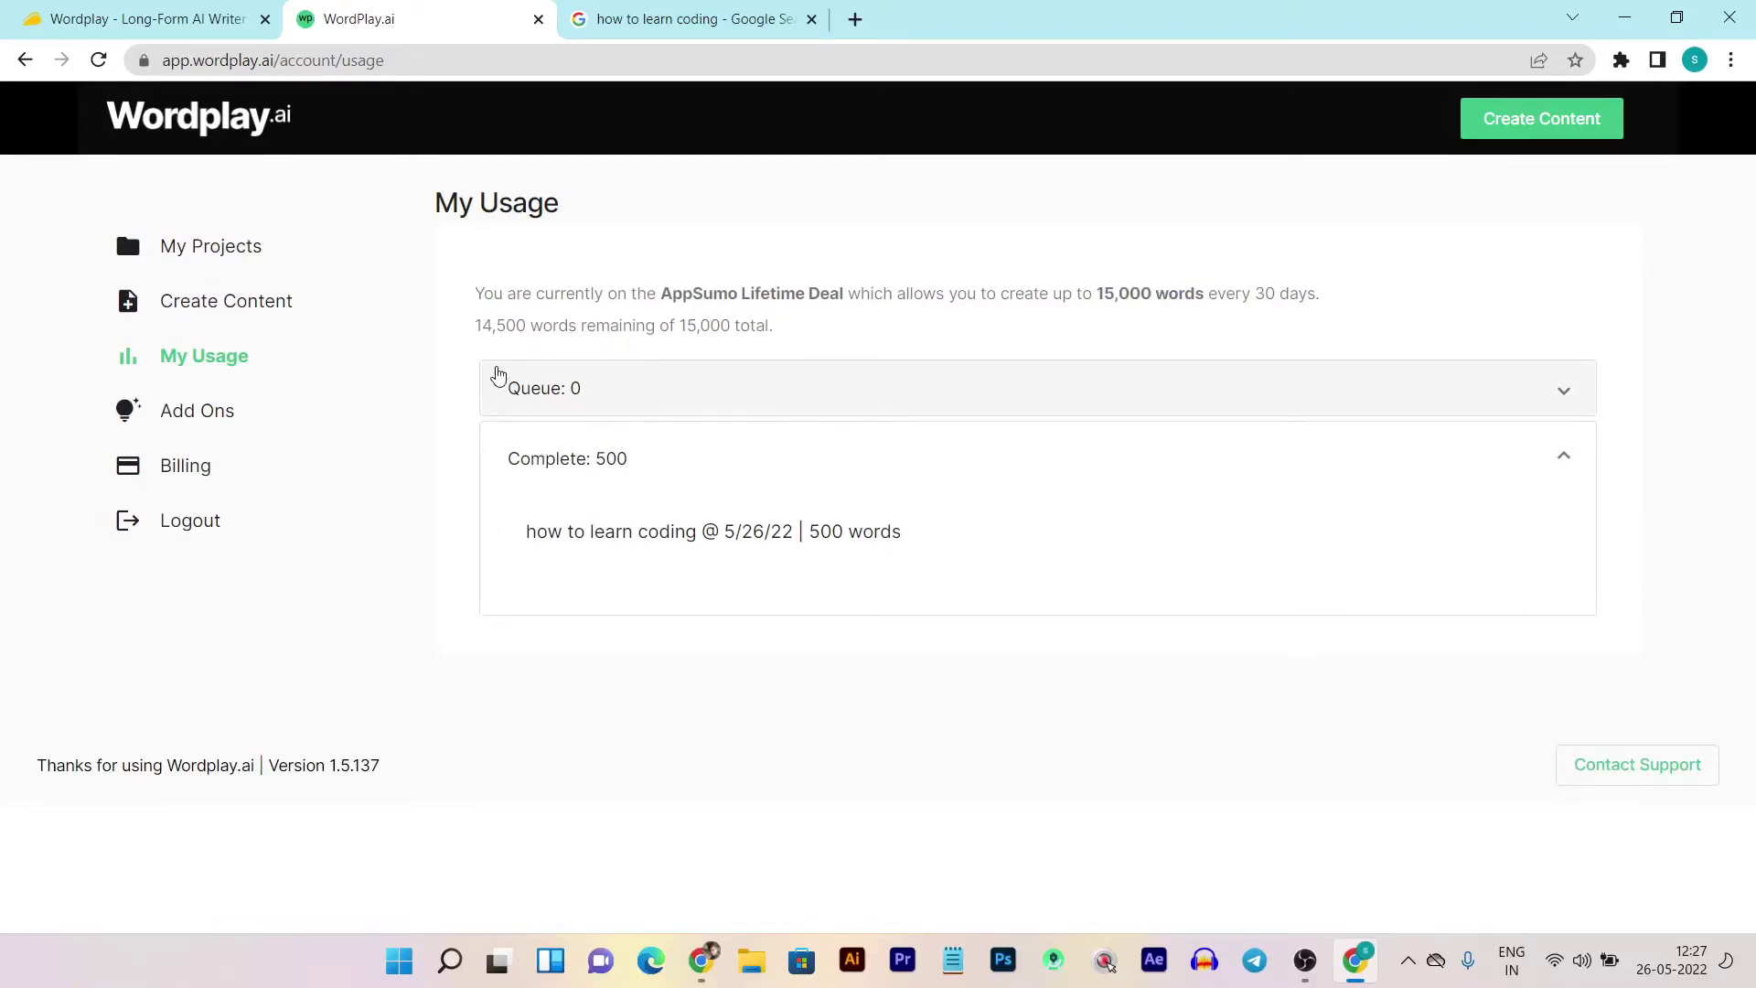
left_click_drag(472, 330, 528, 327)
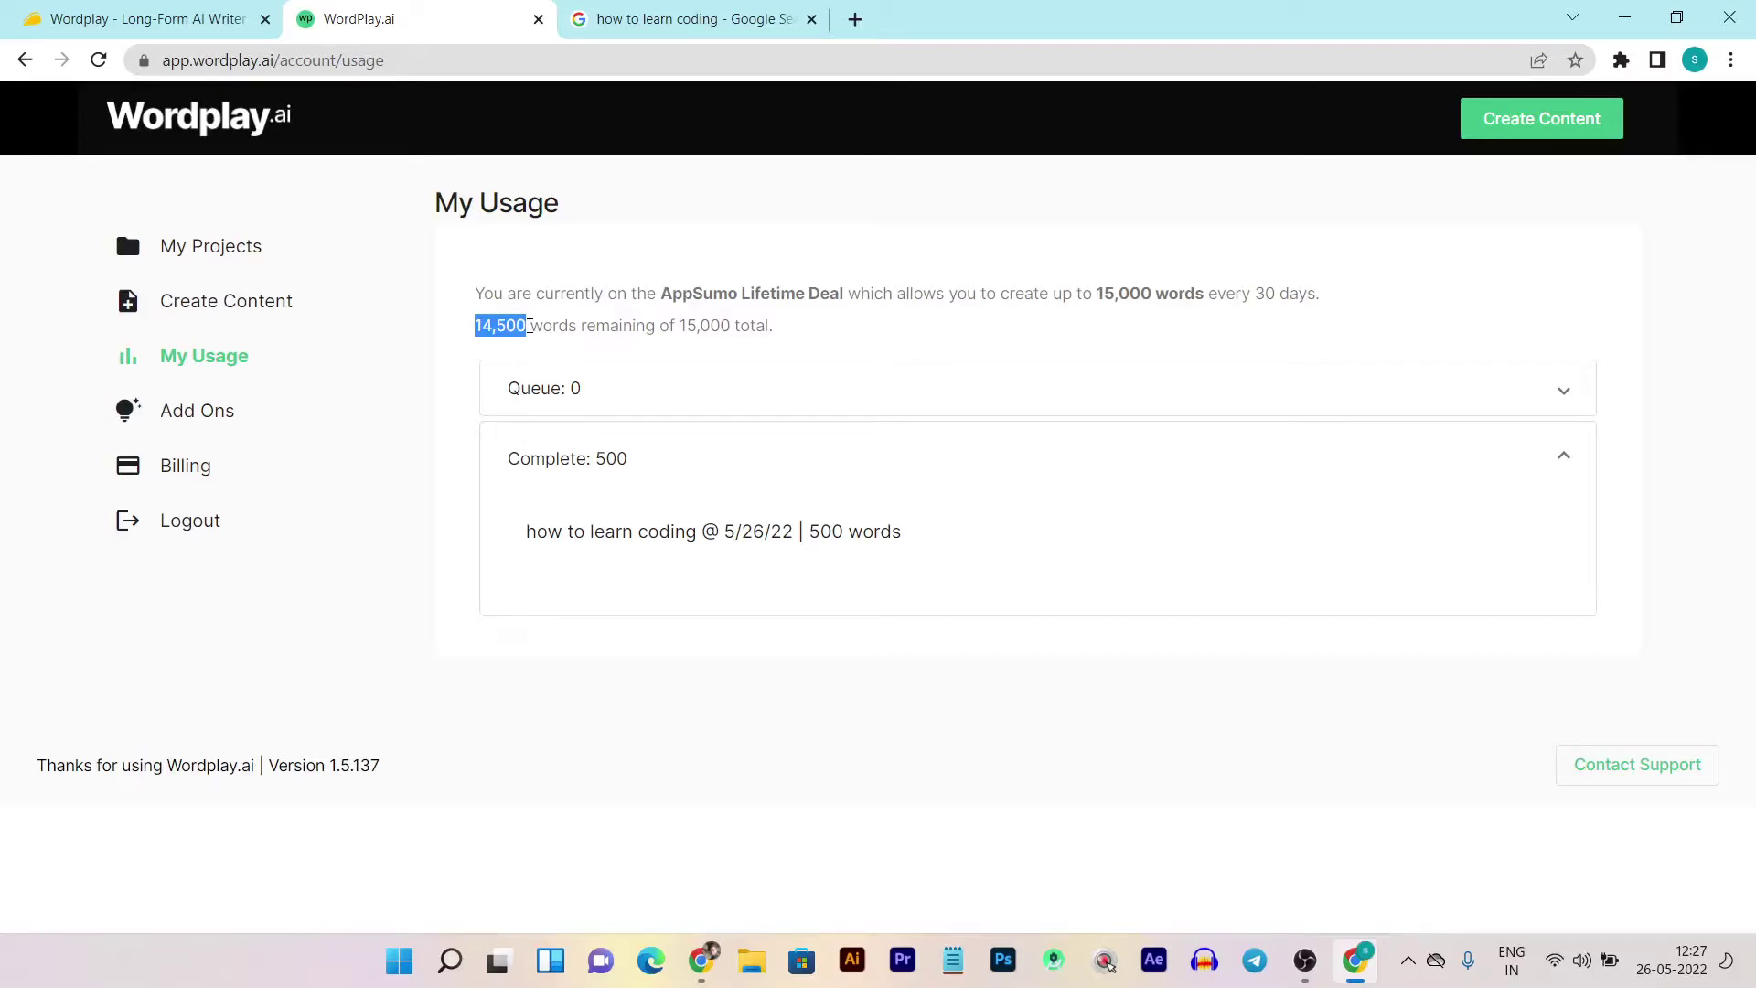
left_click(529, 326)
Visit the Add Ons page, then start creating new content.
left_click(245, 424)
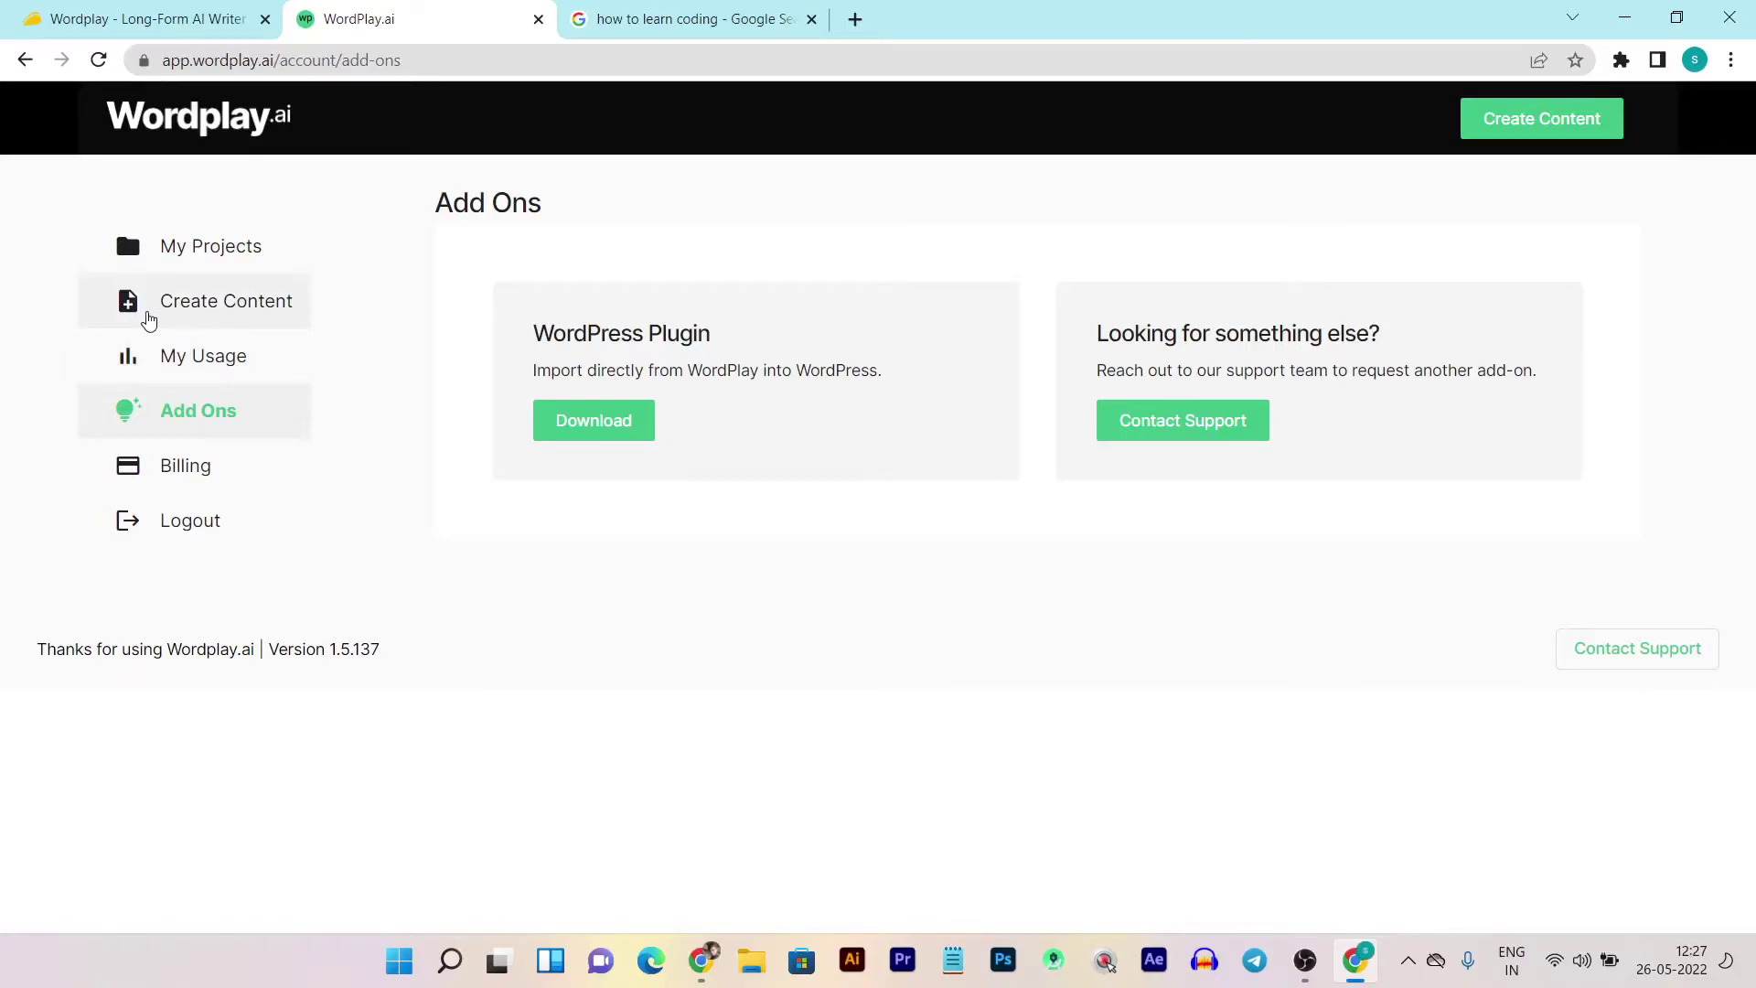
left_click(1558, 127)
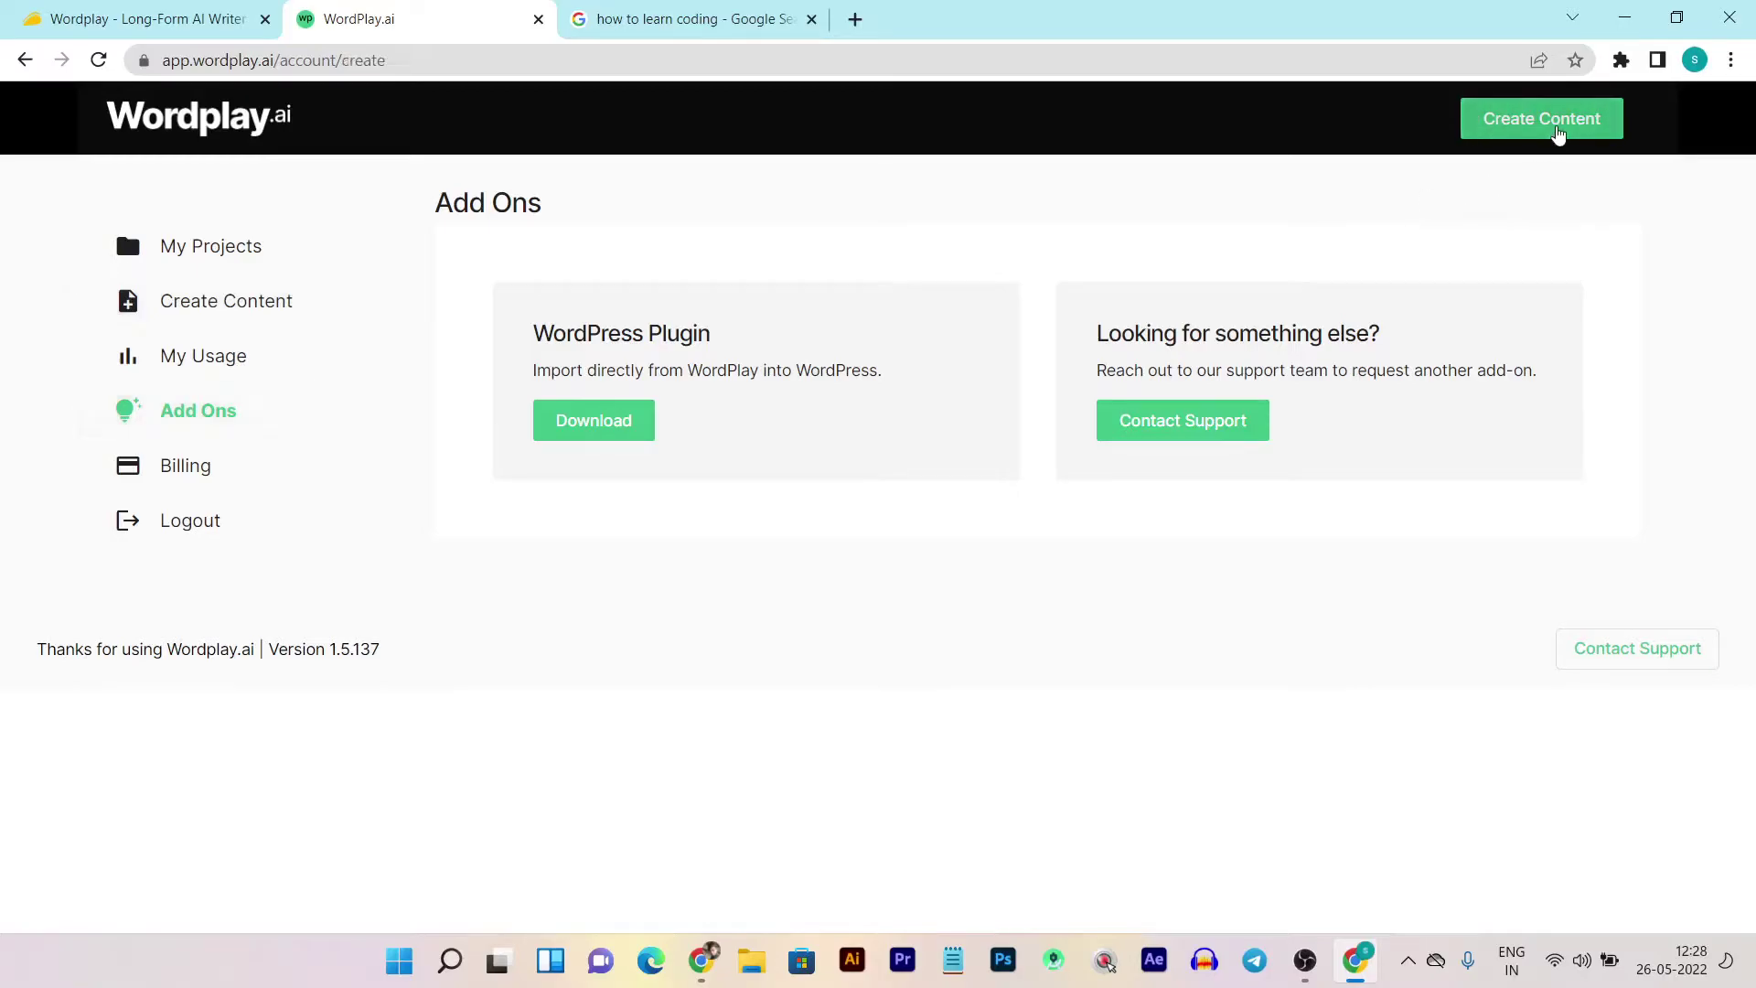
scroll(737, 449, "down", 3)
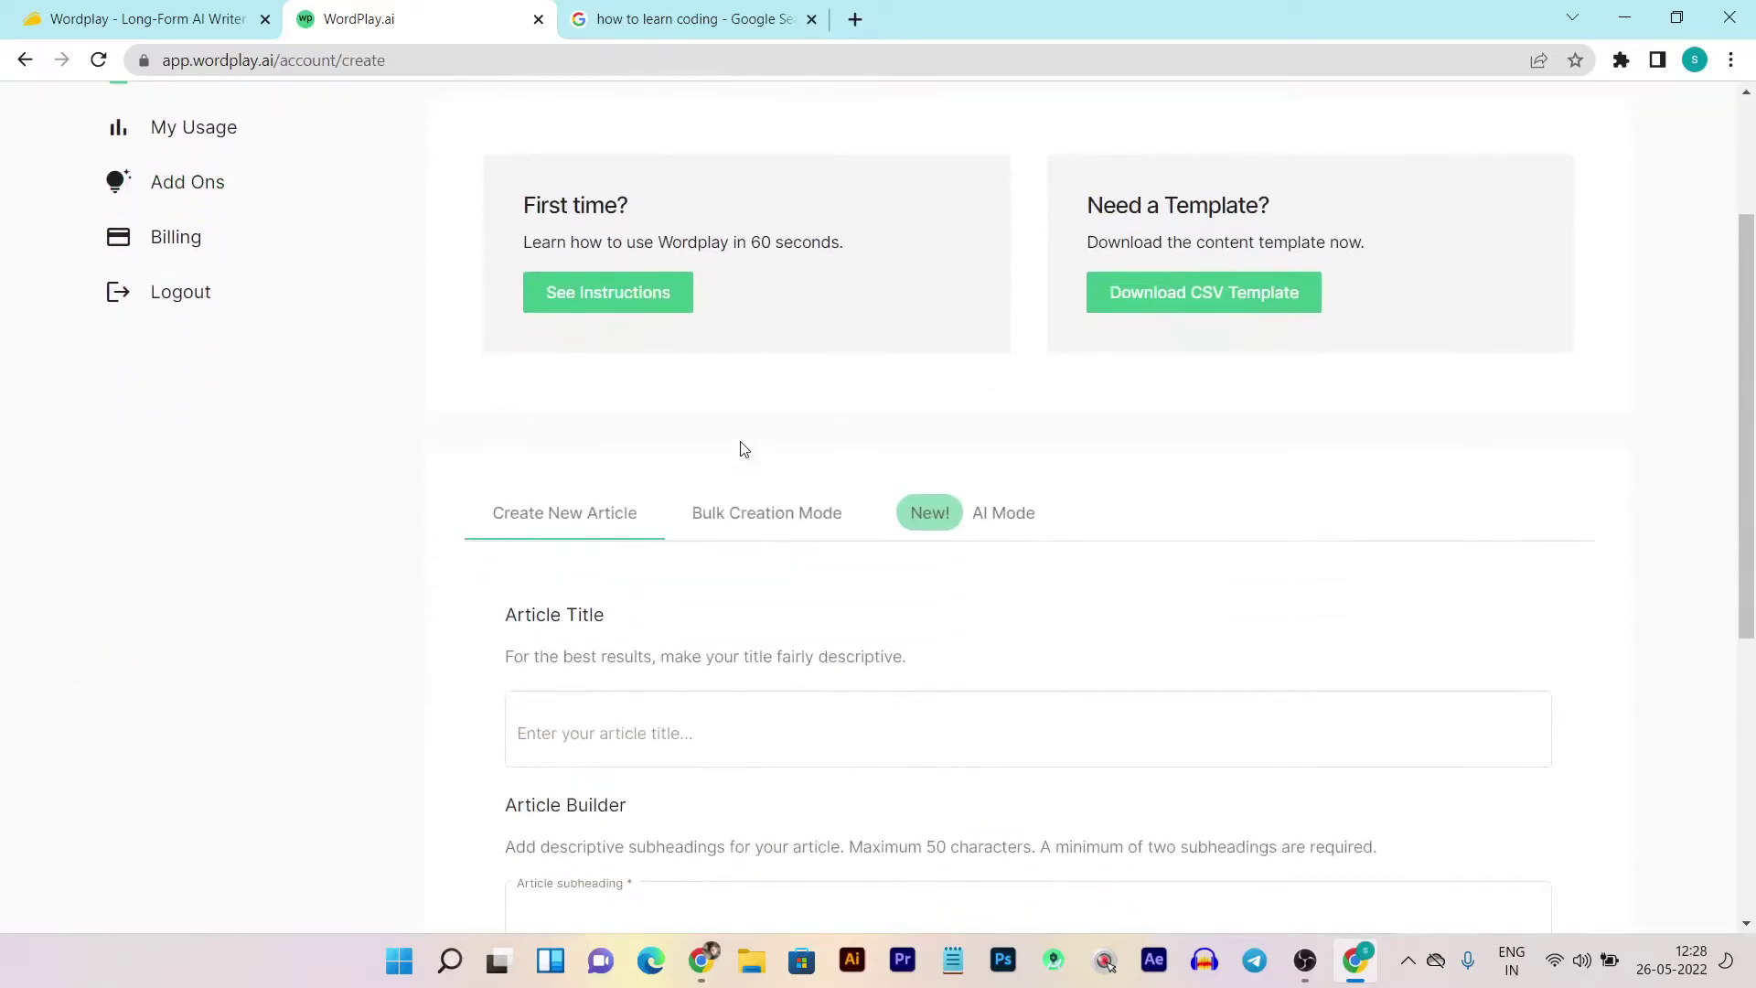
scroll(737, 452, "up", 3)
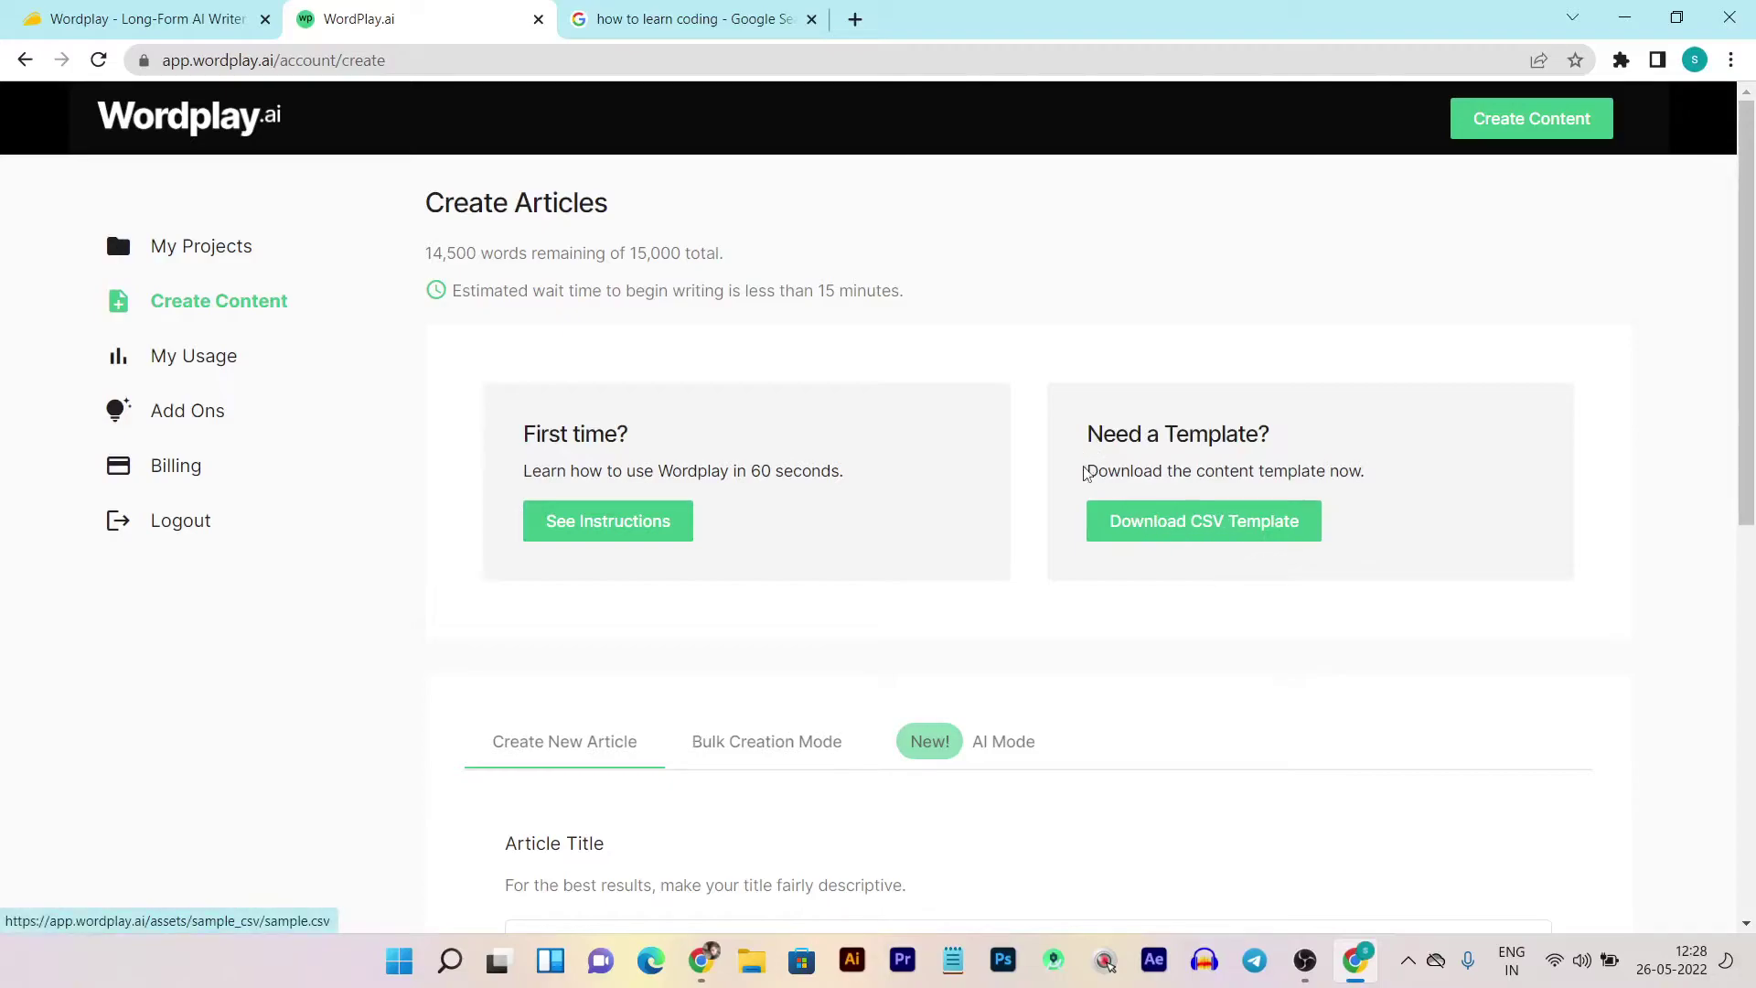
scroll(1271, 535, "down", 3)
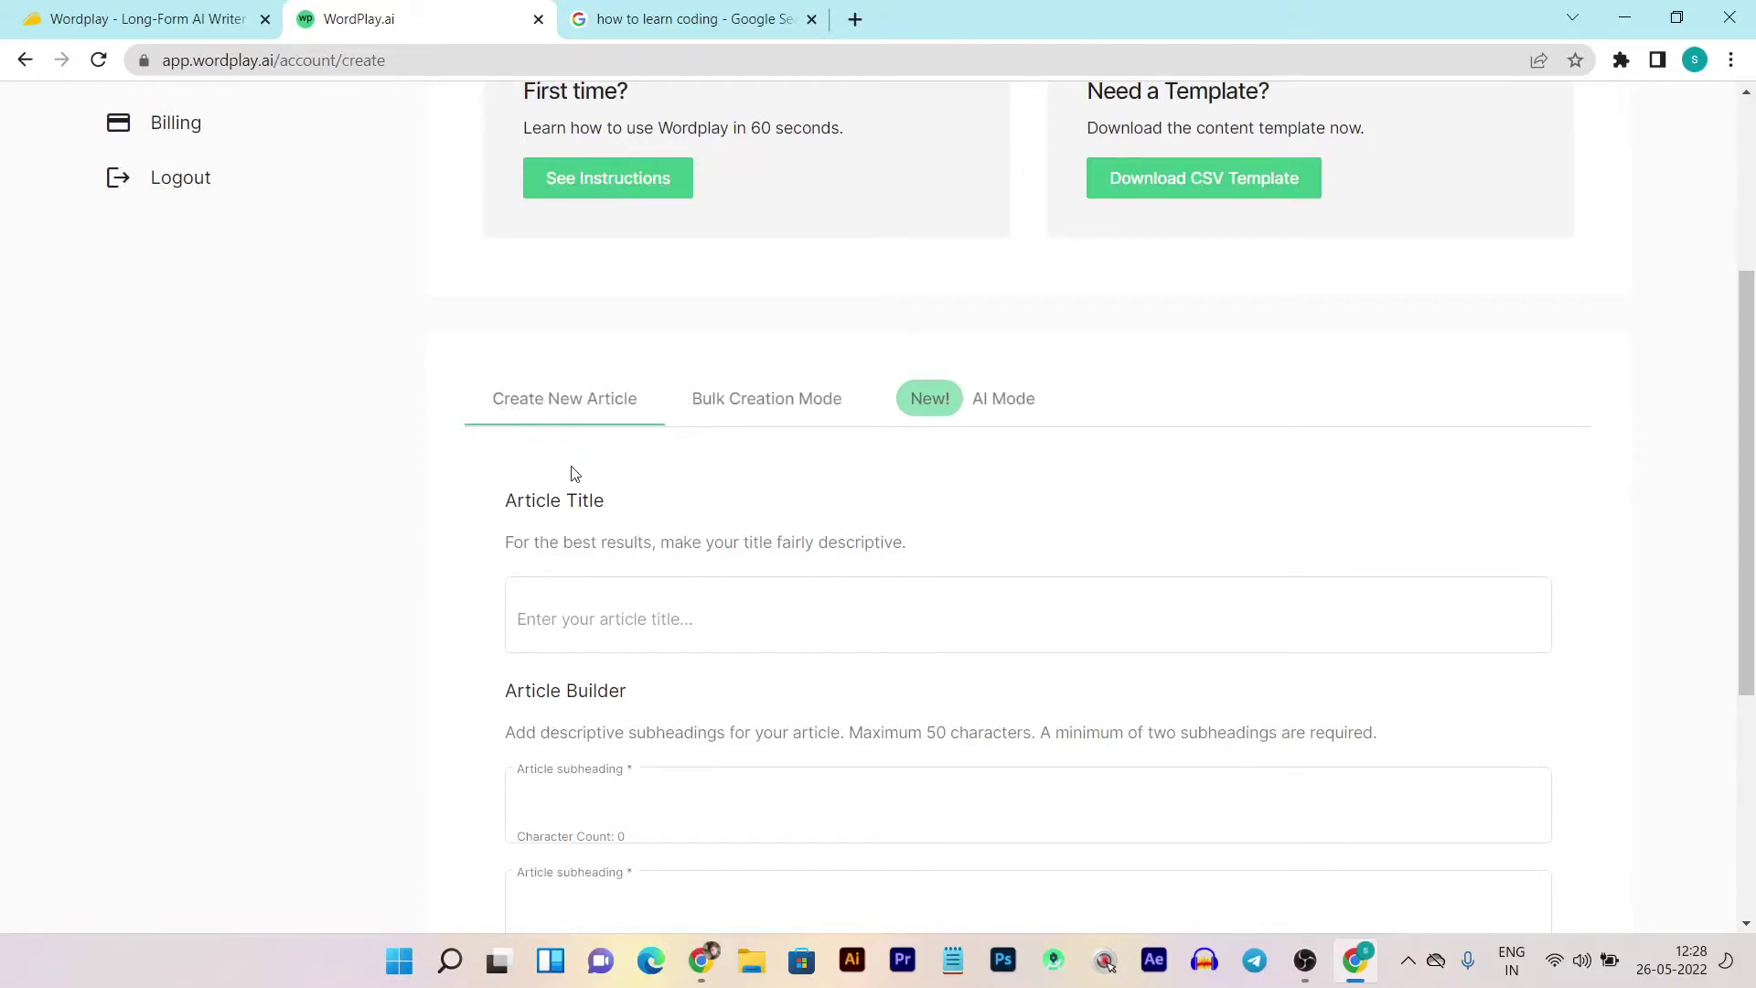
Try Bulk Creation and AI modes, then return to Create New Article and focus the title field.
left_click(740, 420)
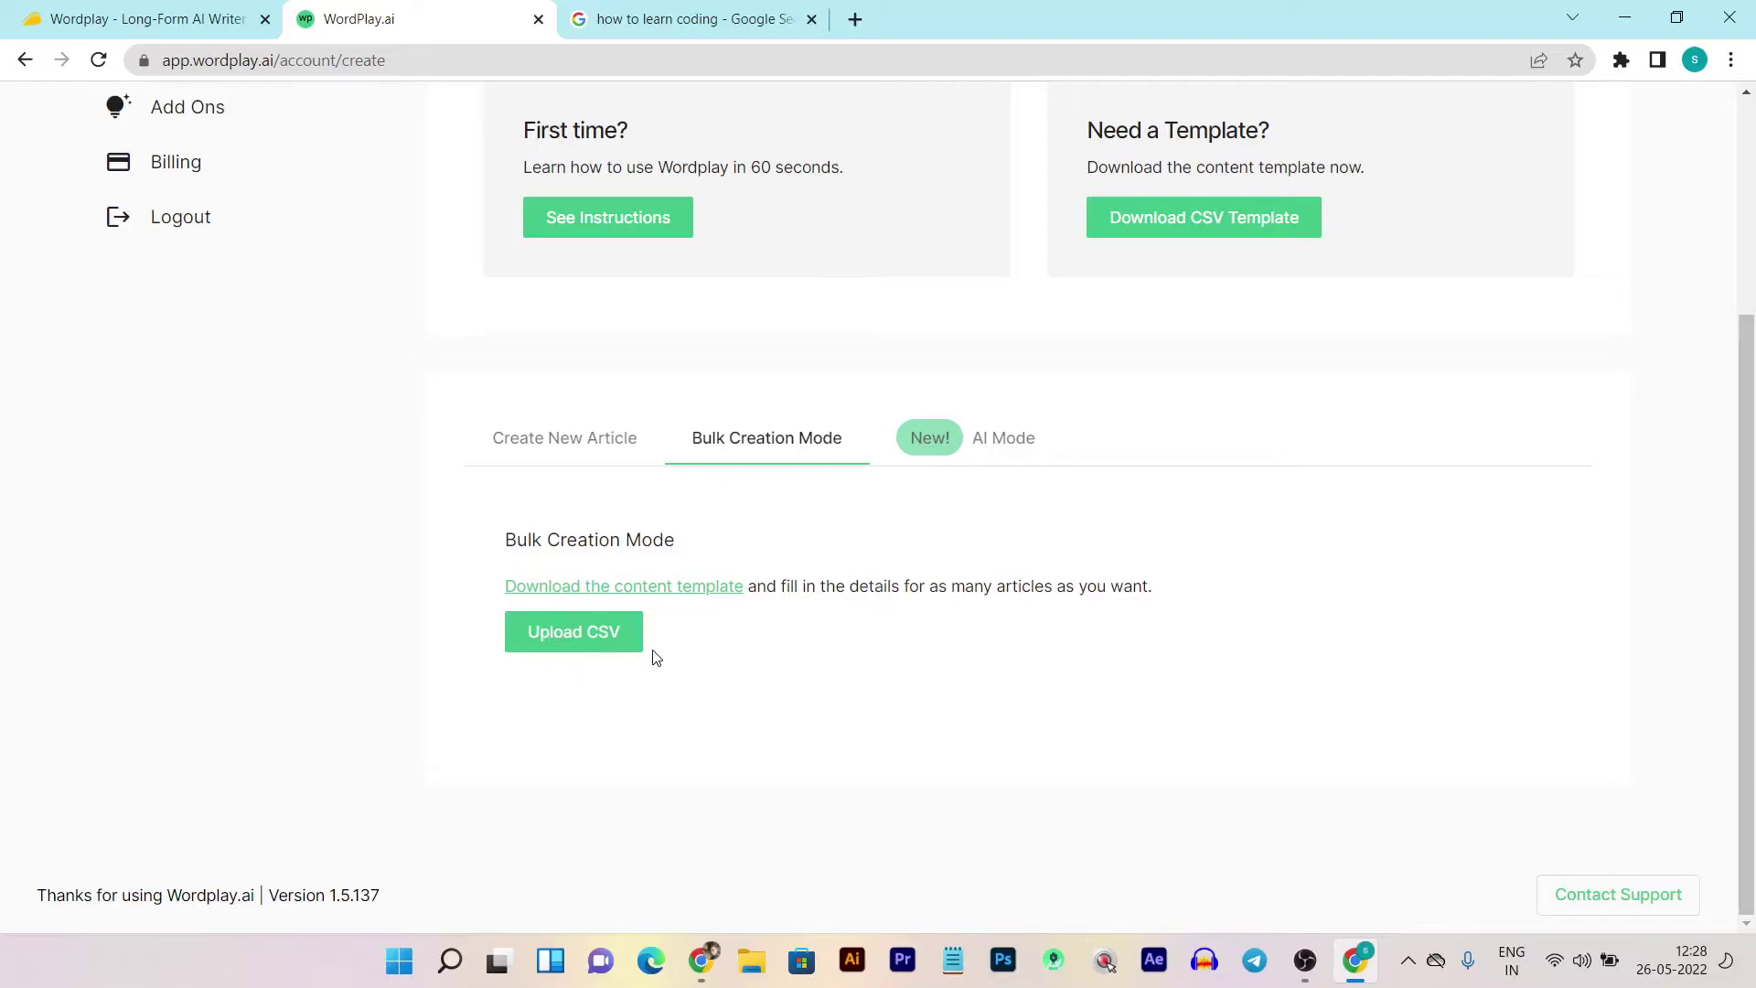
left_click(1004, 448)
scroll(1011, 576, "down", 1)
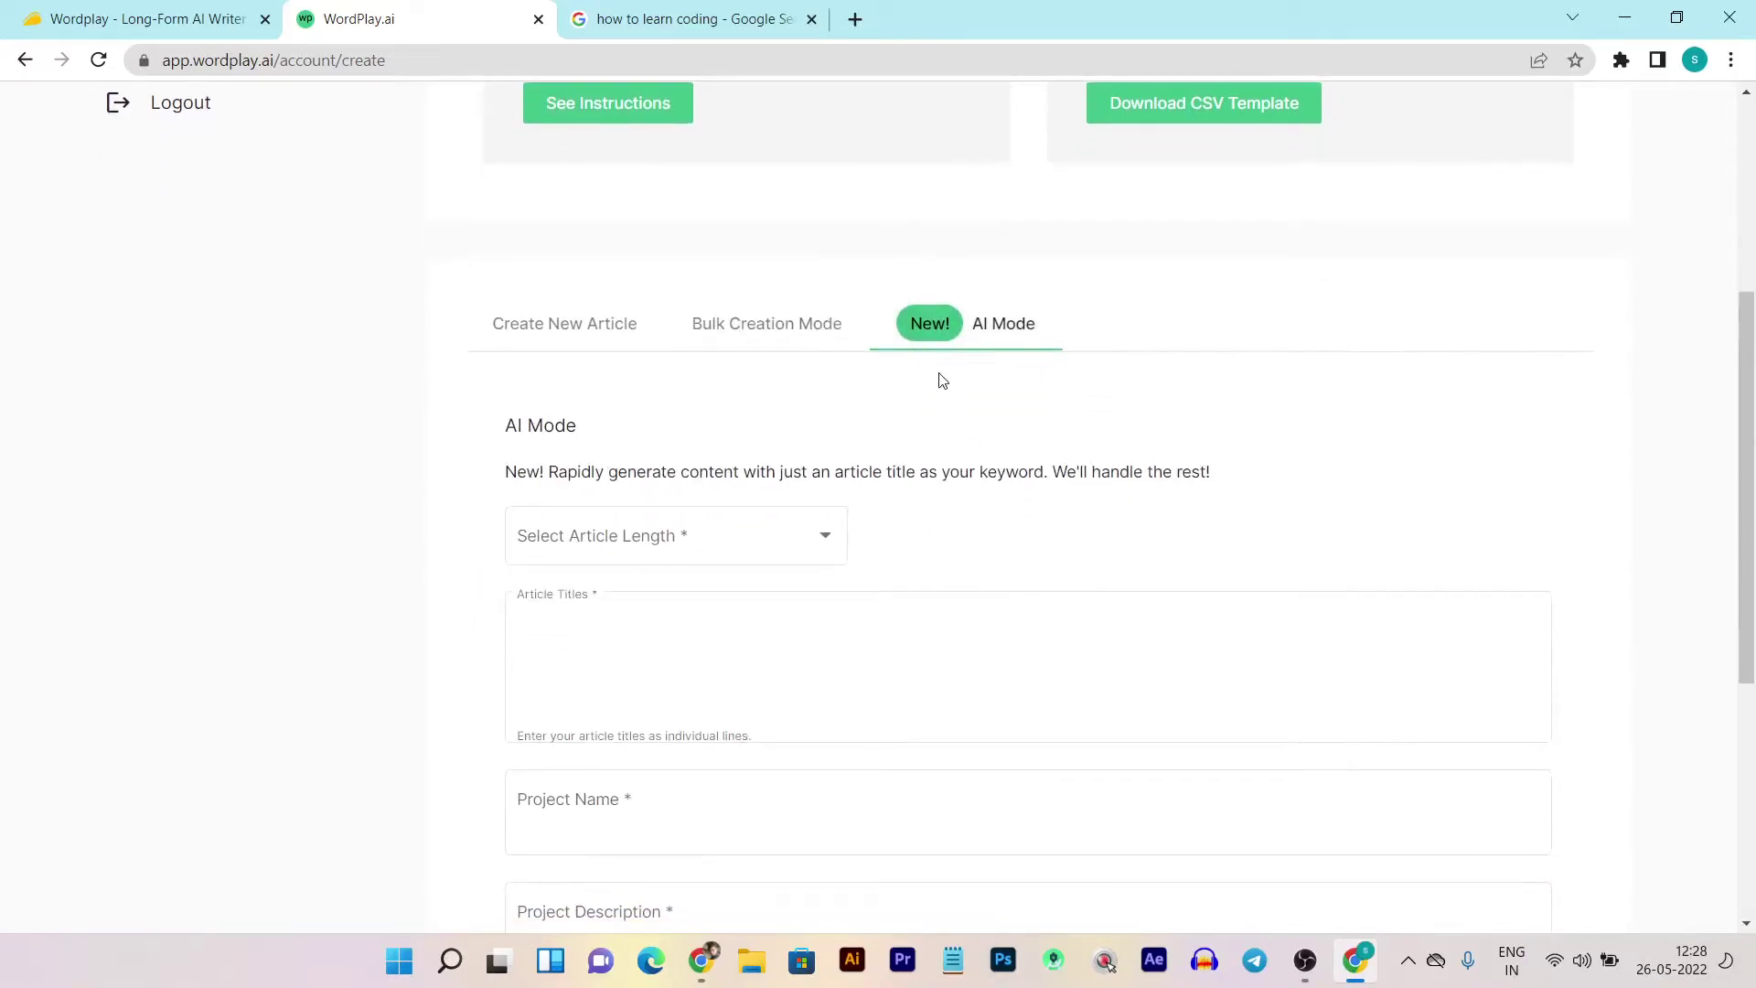
scroll(874, 422, "up", 3)
scroll(407, 541, "down", 8)
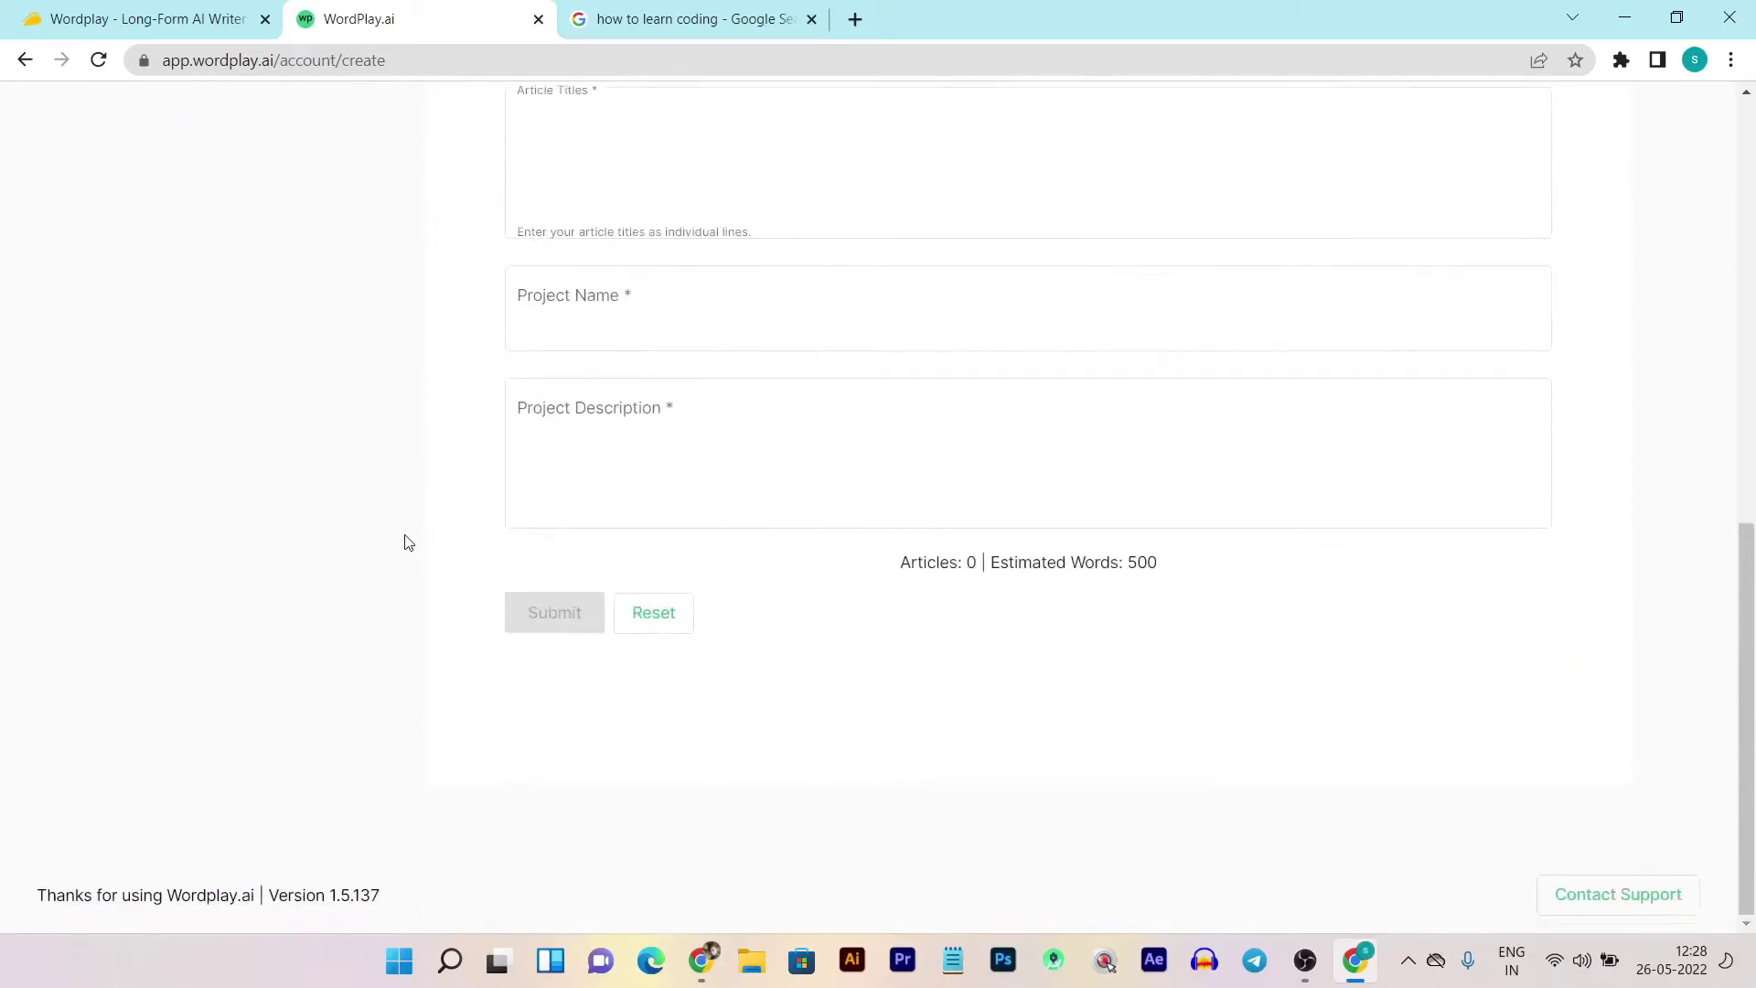
scroll(812, 599, "up", 5)
scroll(732, 427, "down", 5)
left_click_drag(331, 893, 395, 899)
scroll(375, 827, "up", 5)
scroll(383, 820, "up", 4)
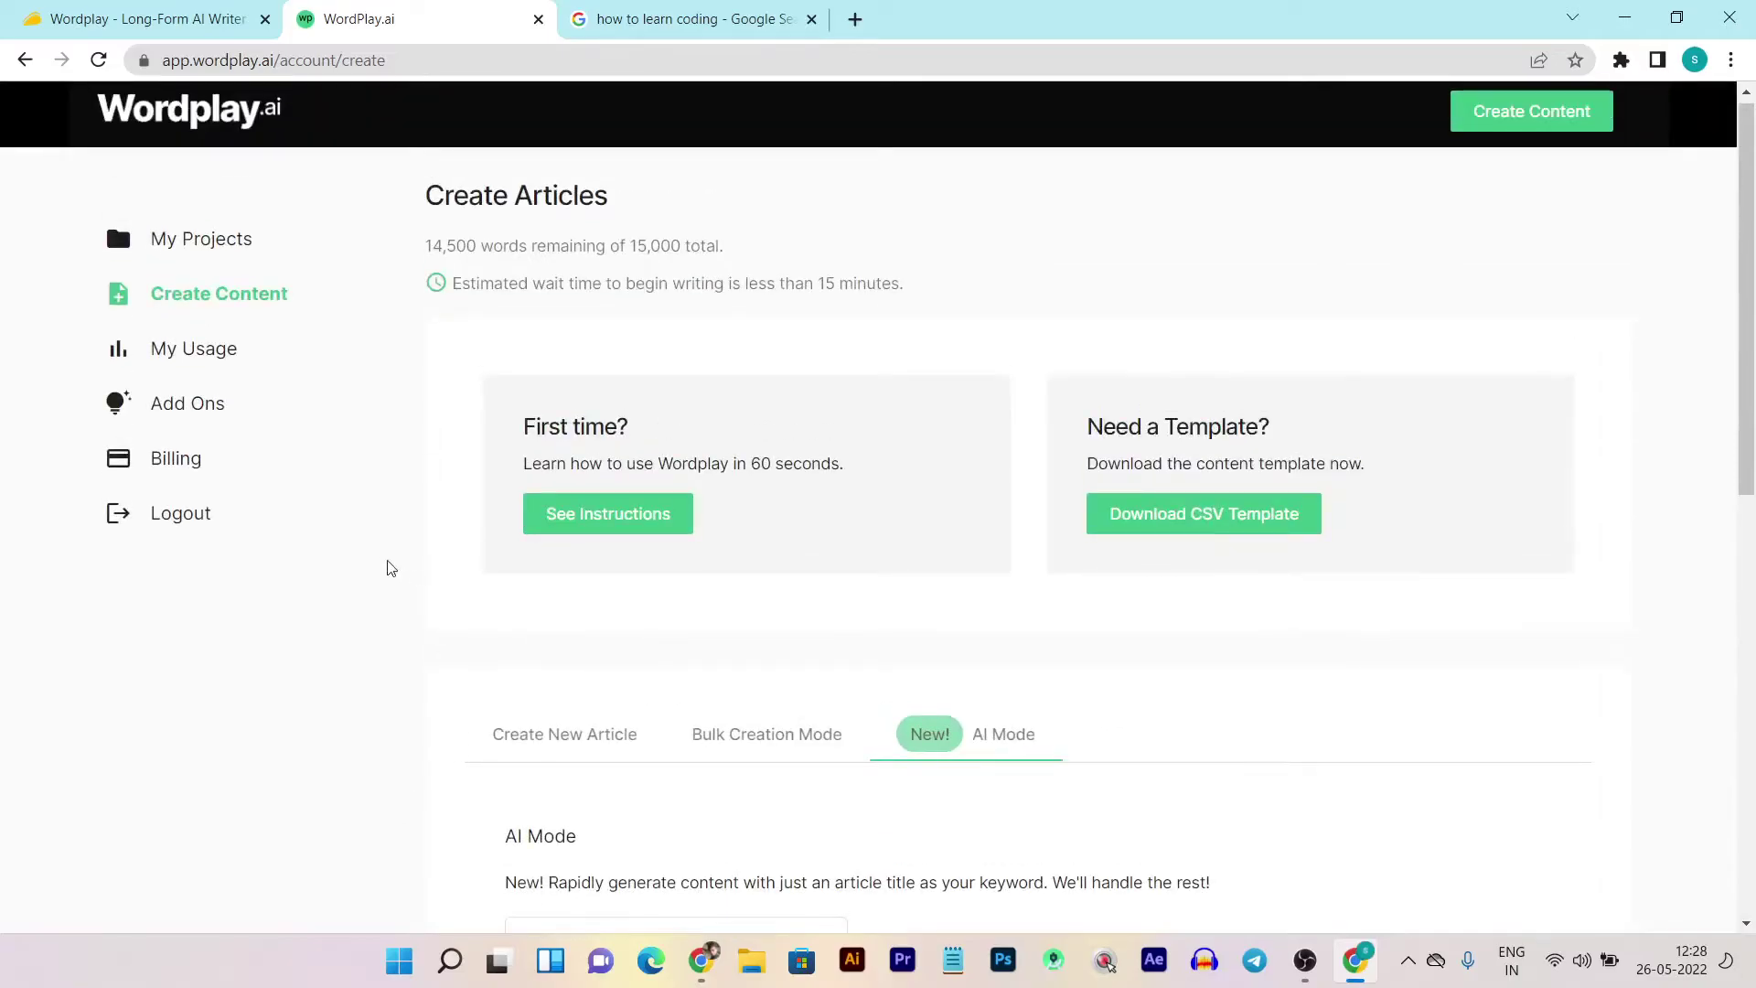
scroll(475, 573, "down", 1)
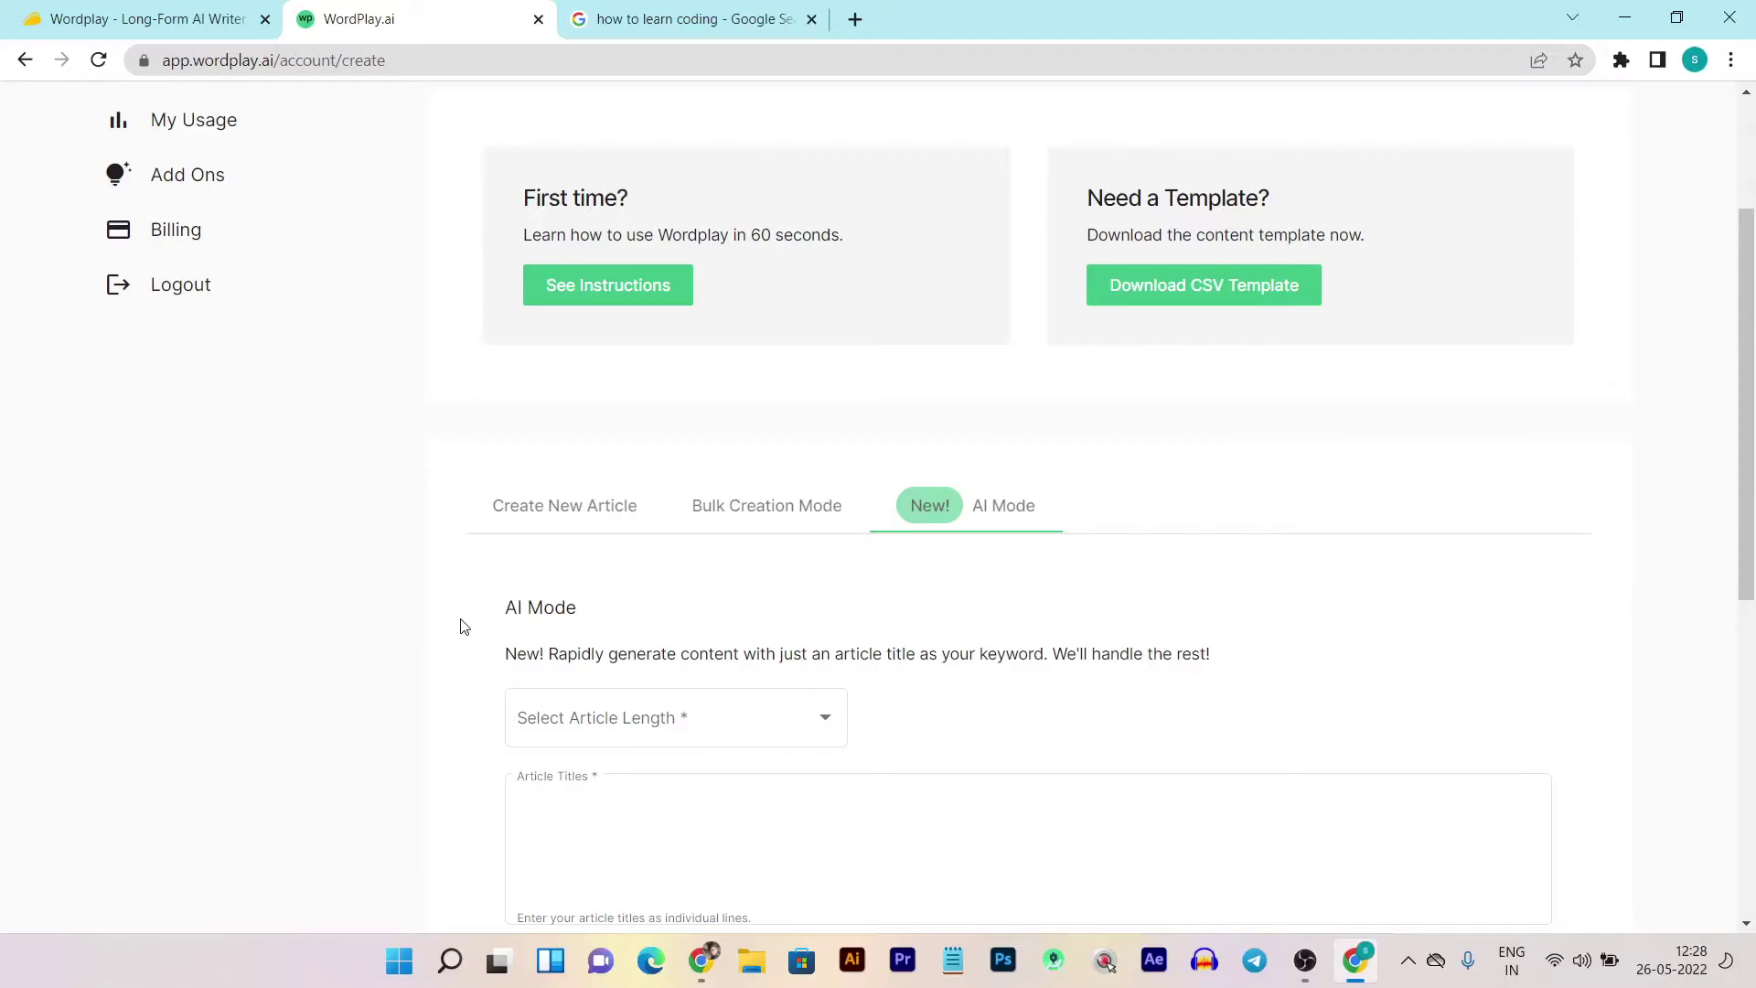
scroll(462, 625, "down", 2)
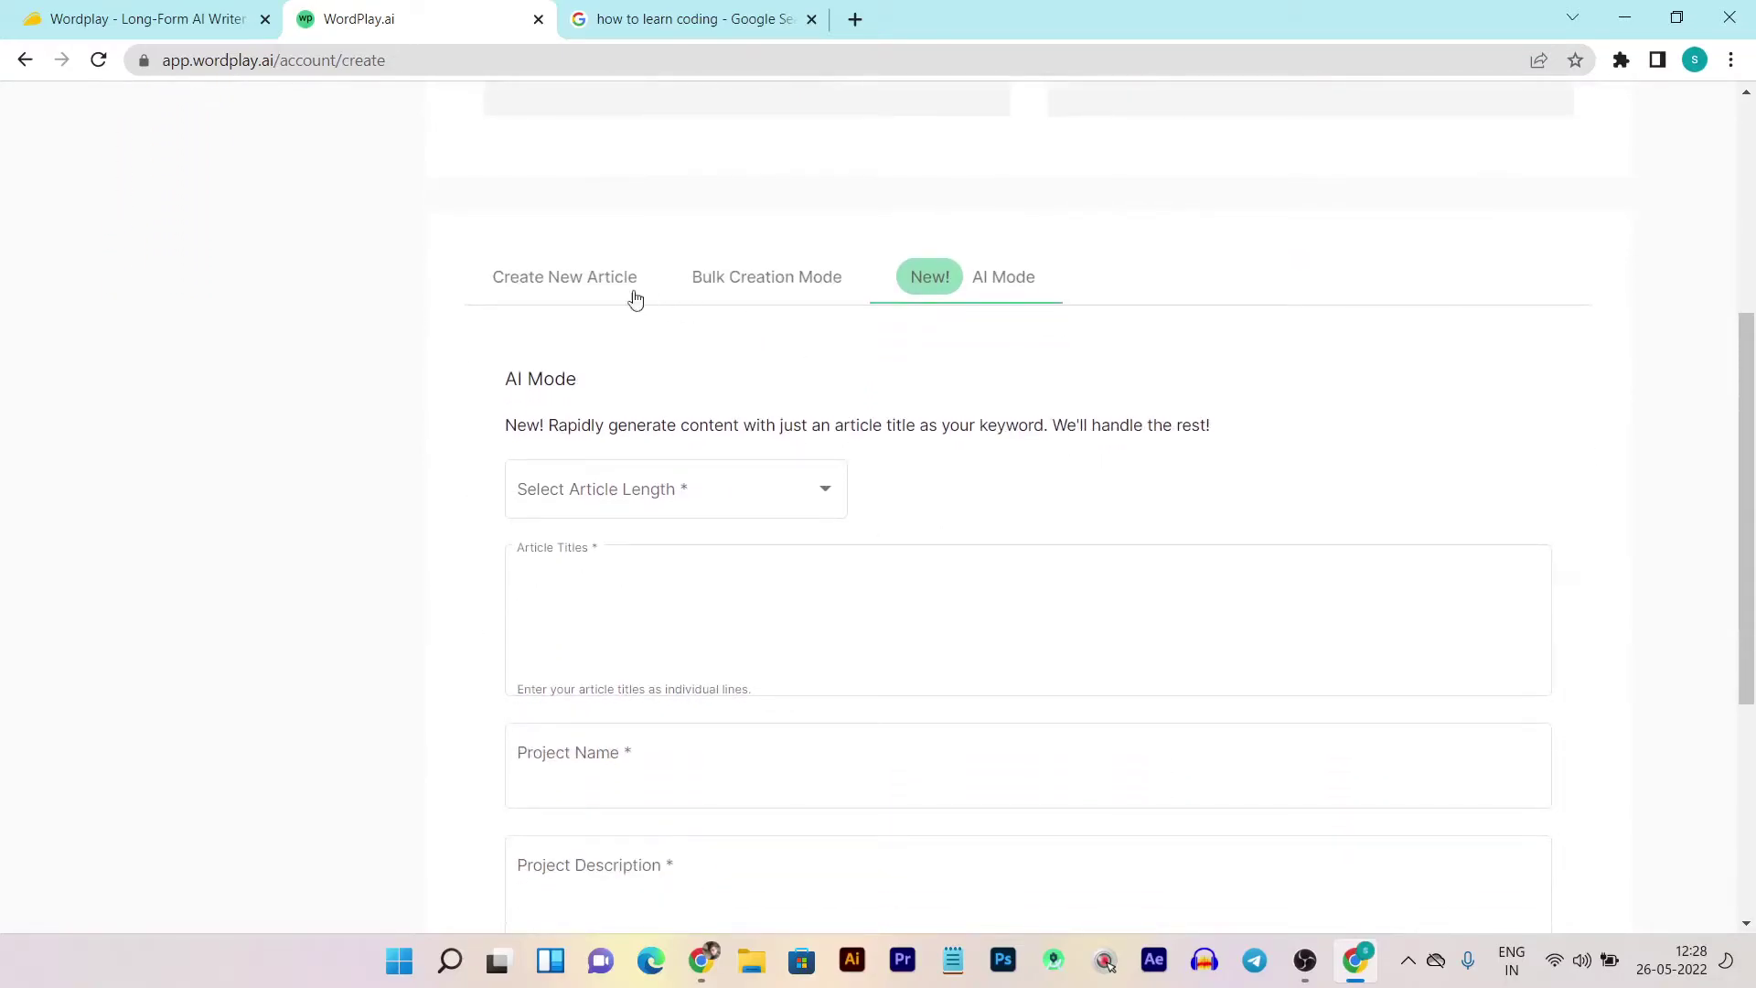
left_click(545, 284)
left_click(616, 526)
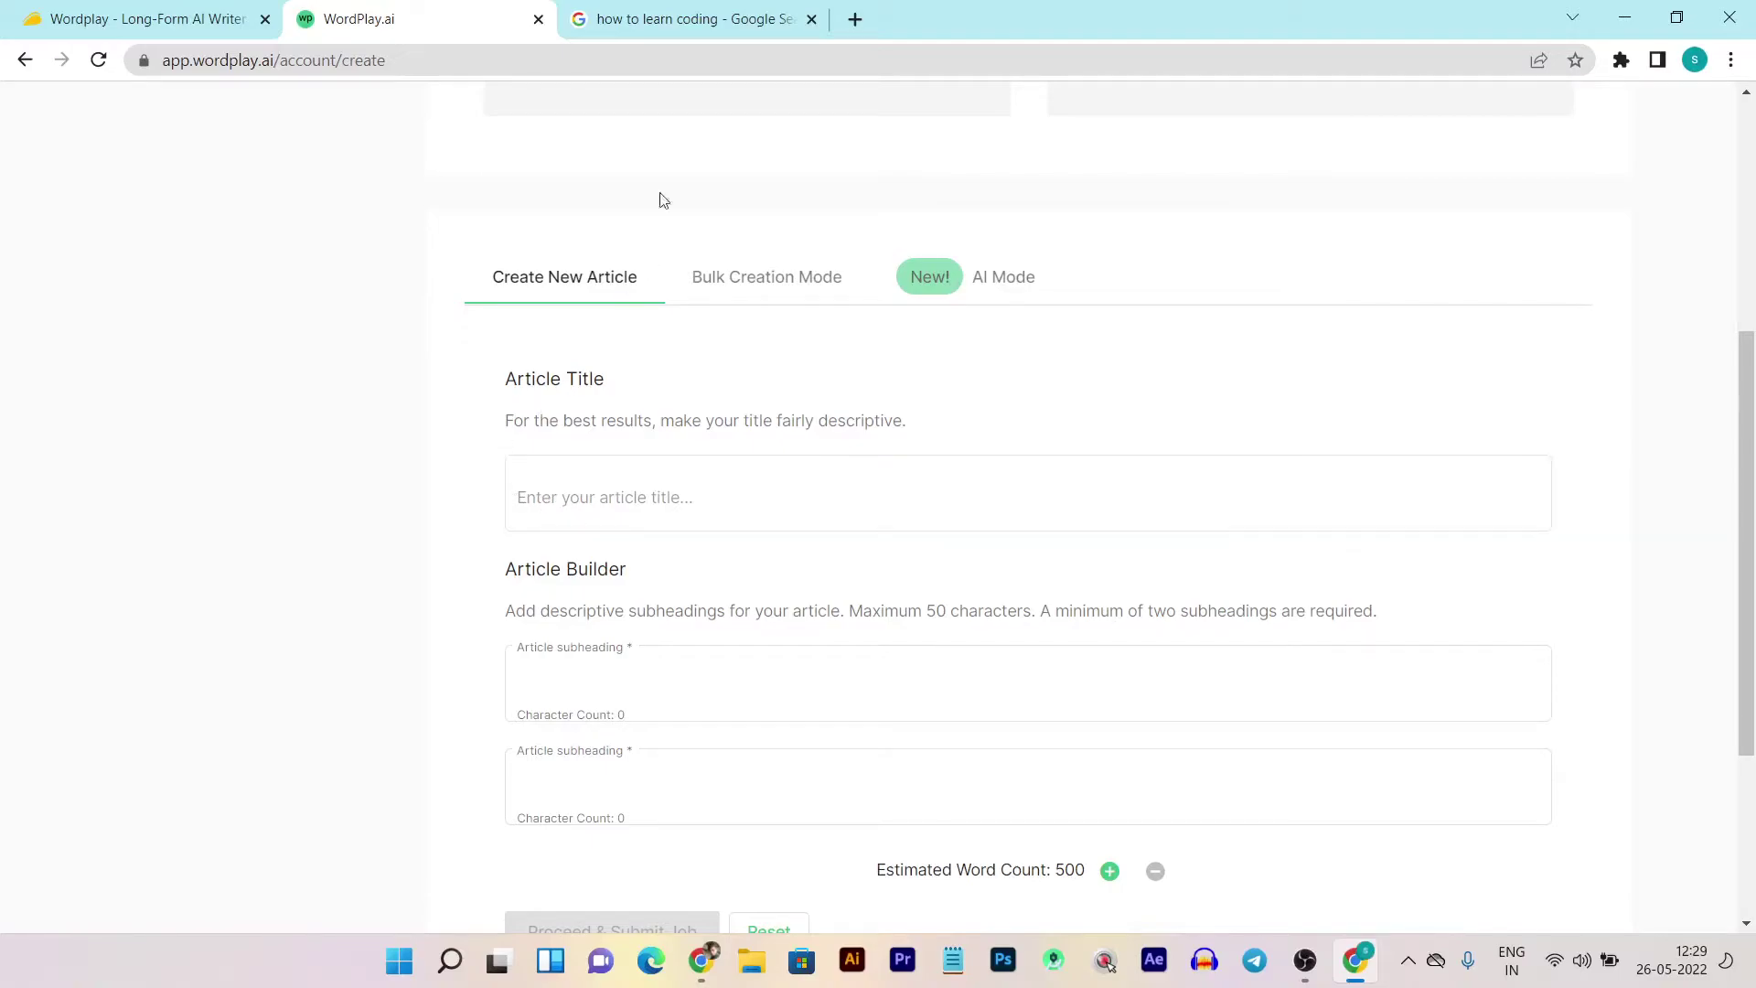
Search Google for 'how to learn programming for beginners' and copy the query.
left_click(681, 15)
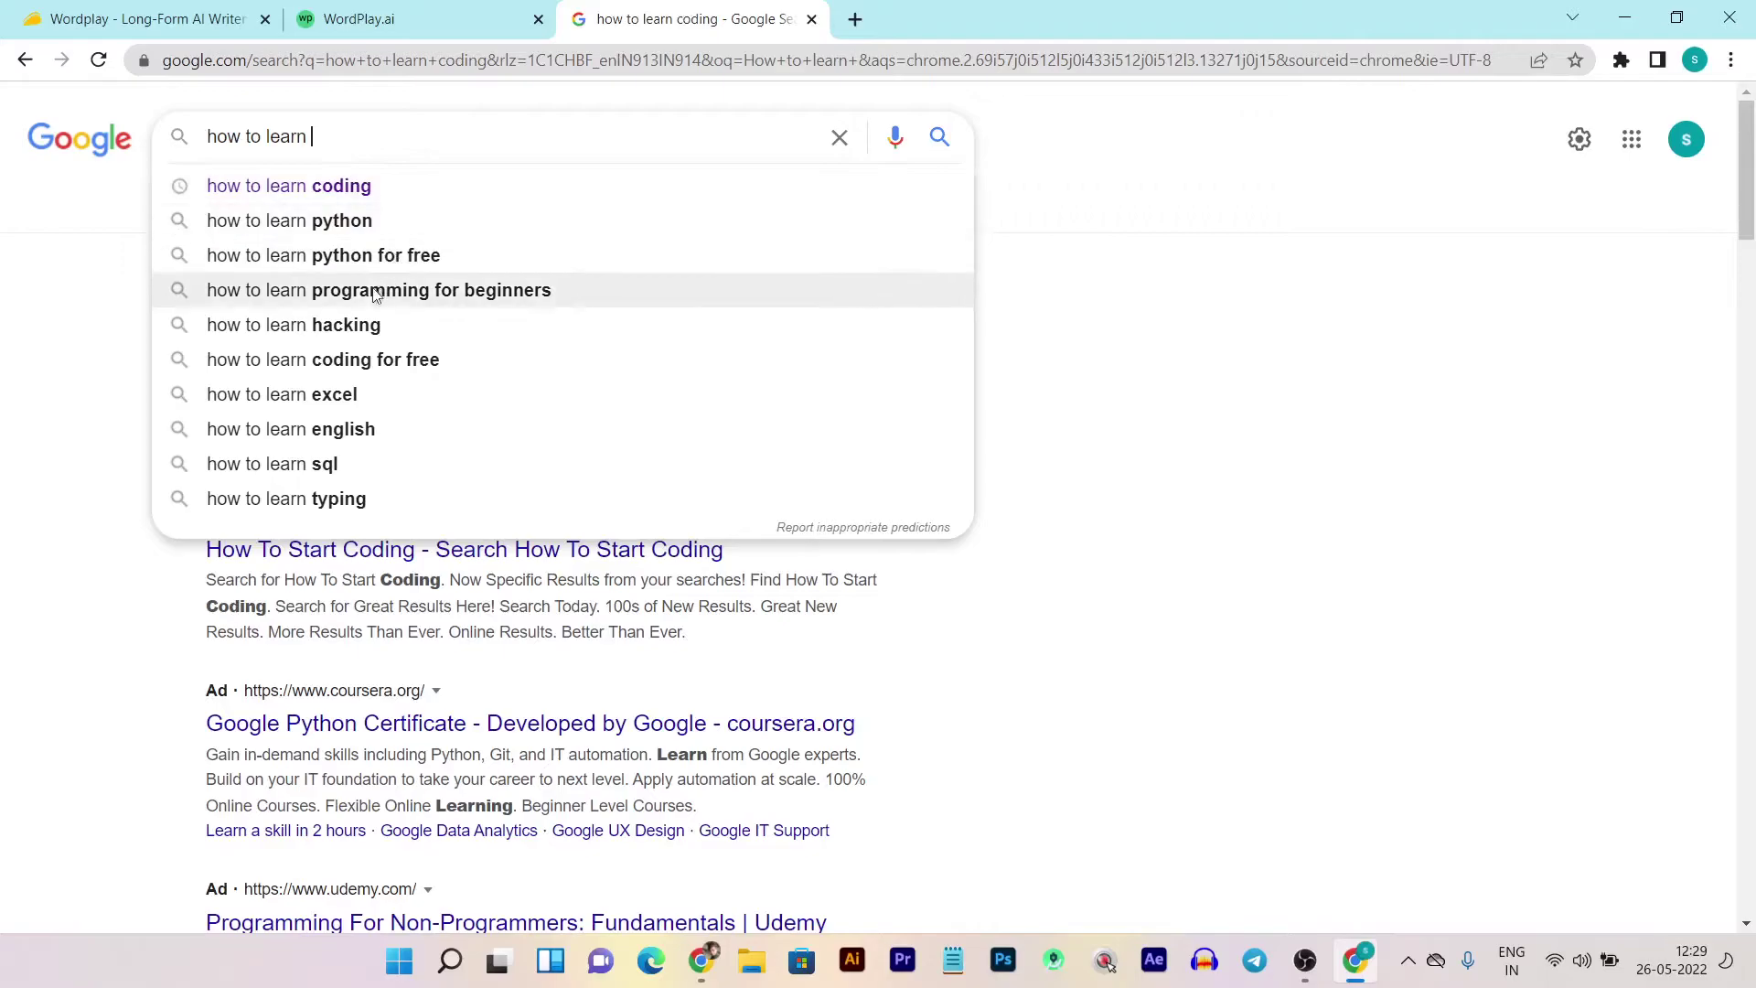
left_click(218, 293)
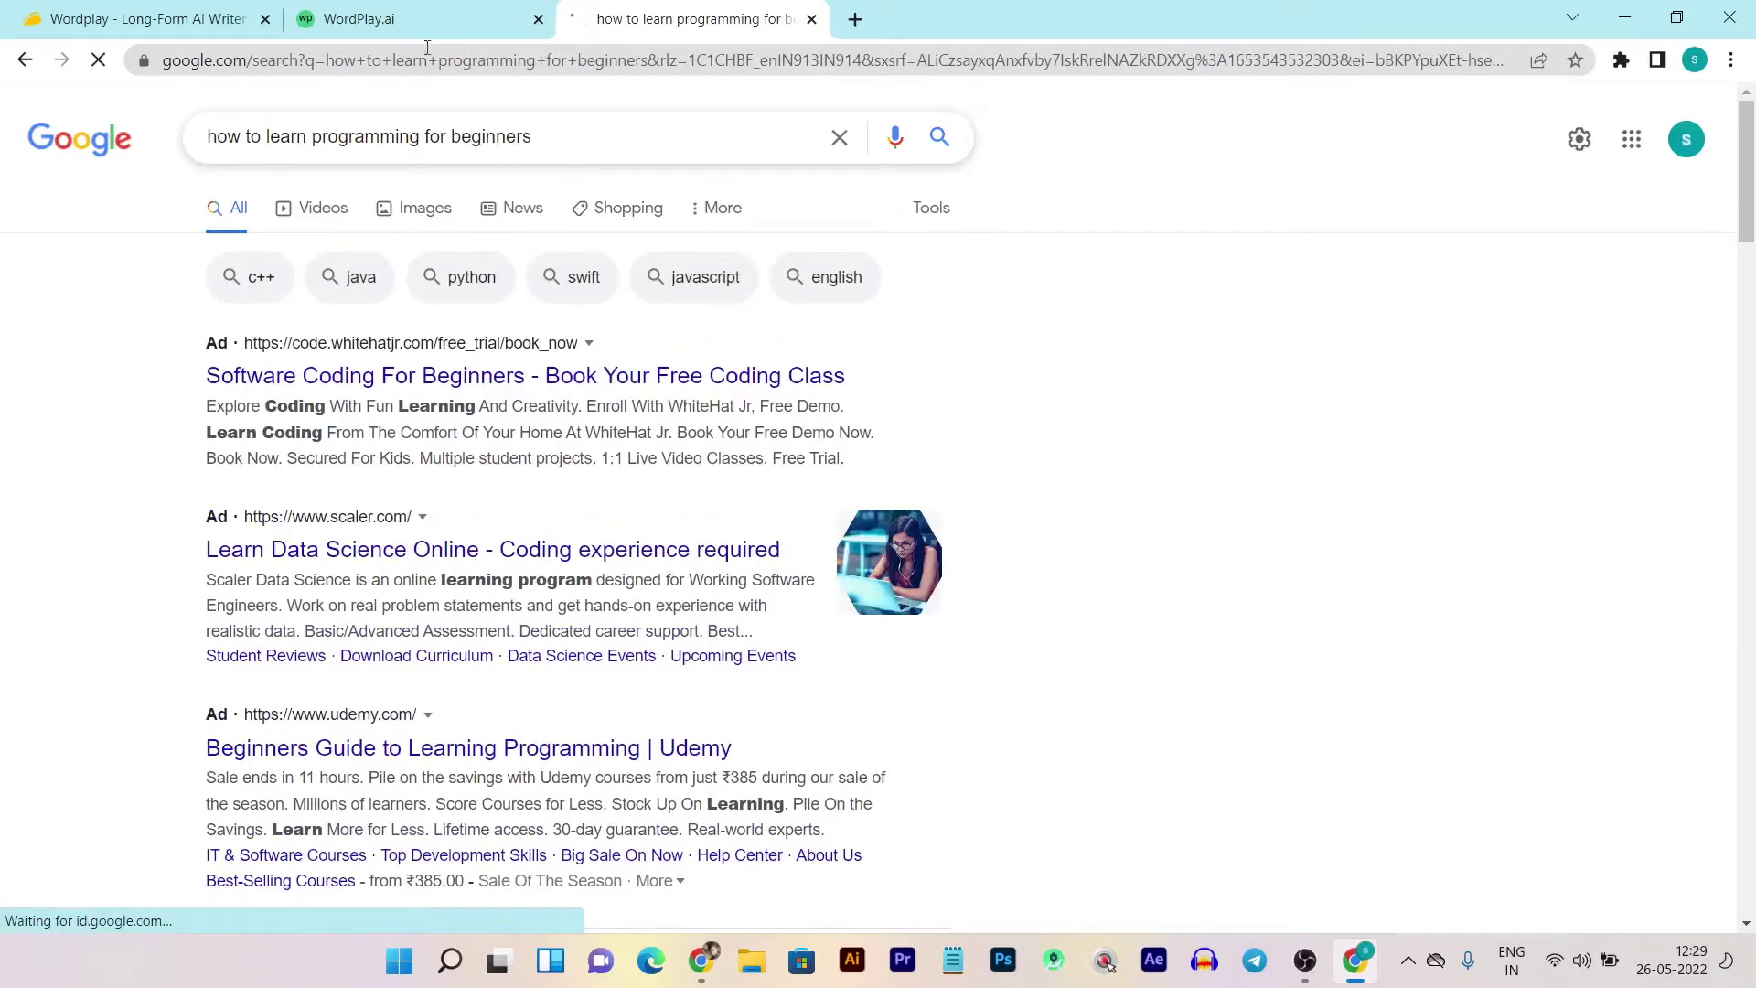
key("ctrl+a")
left_click(548, 134)
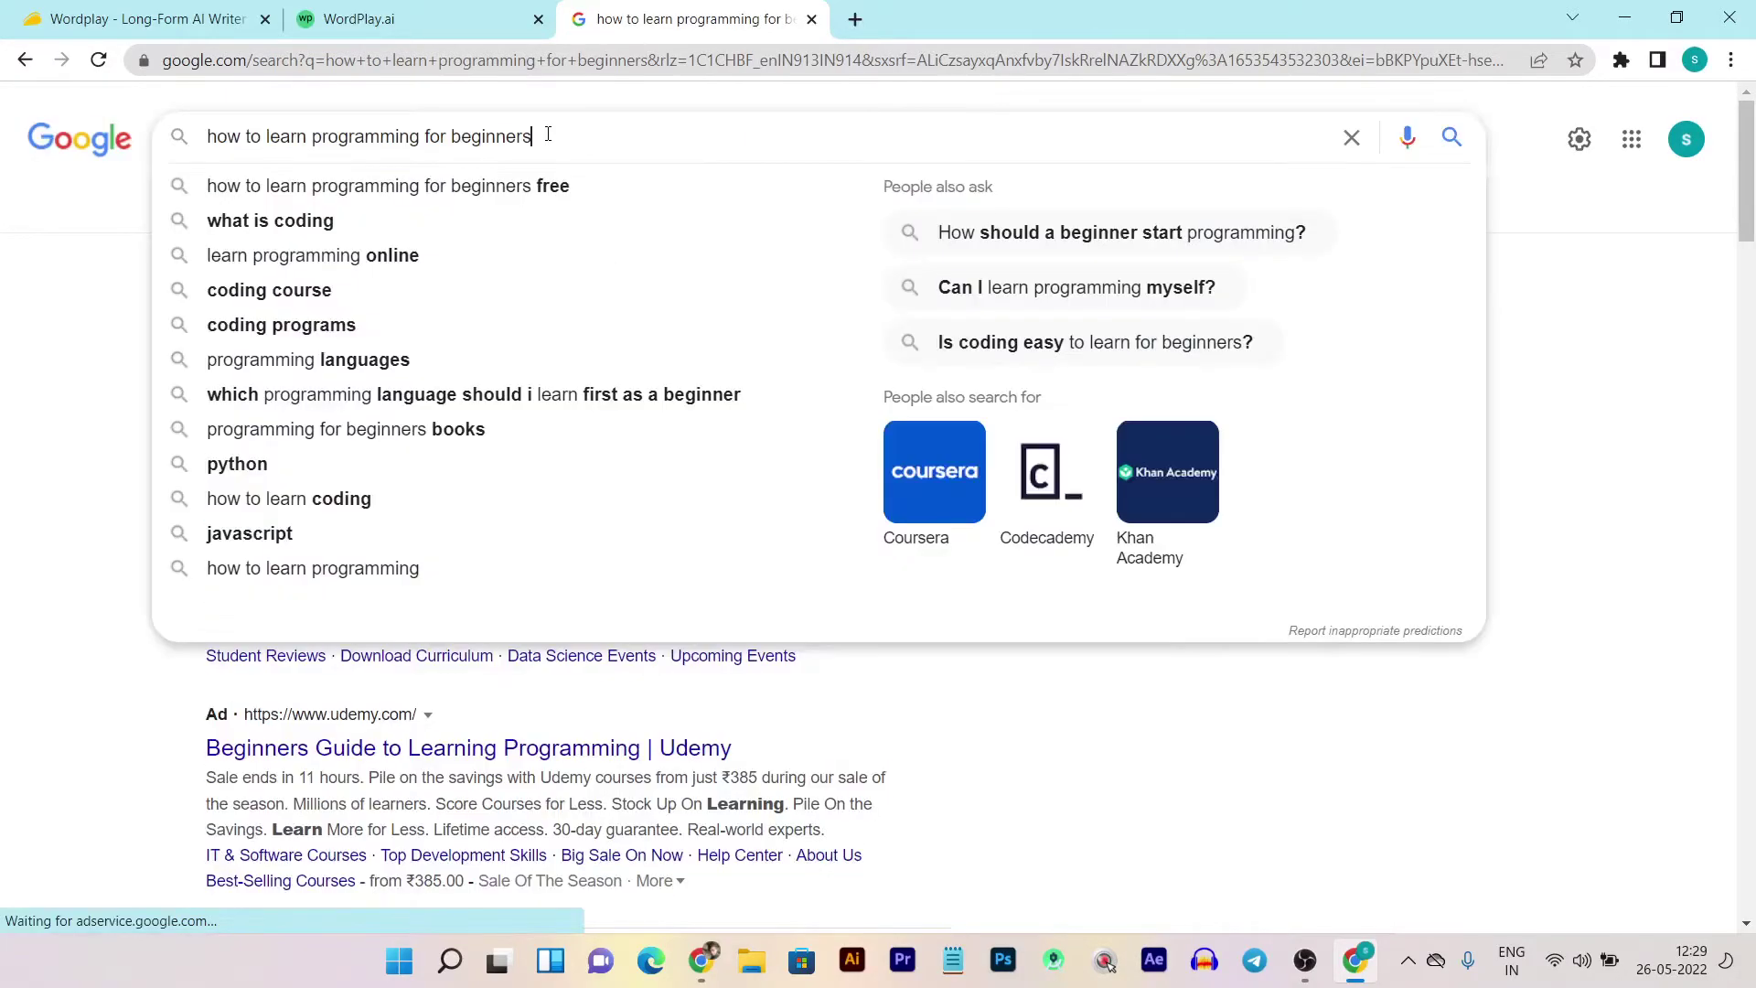
key("ctrl+a")
key("ctrl+c")
Paste 'how to learn programming for beginners' into the Article Title field.
left_click(469, 9)
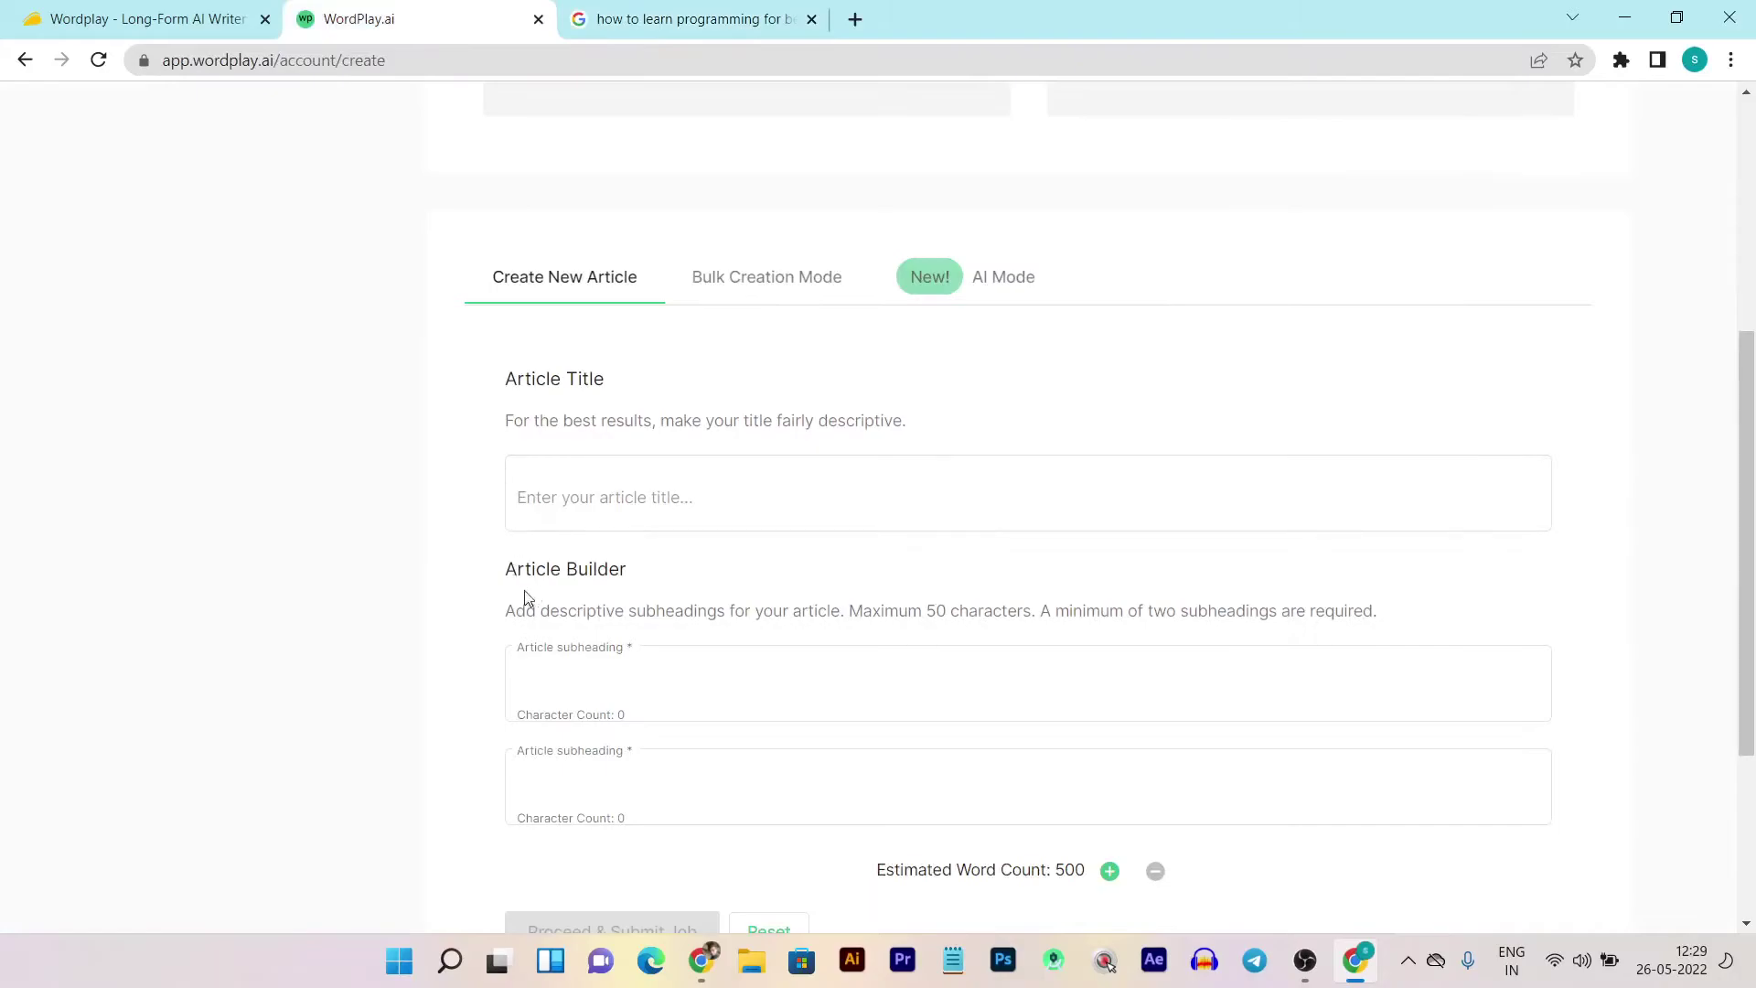
left_click(656, 485)
key("ctrl+v")
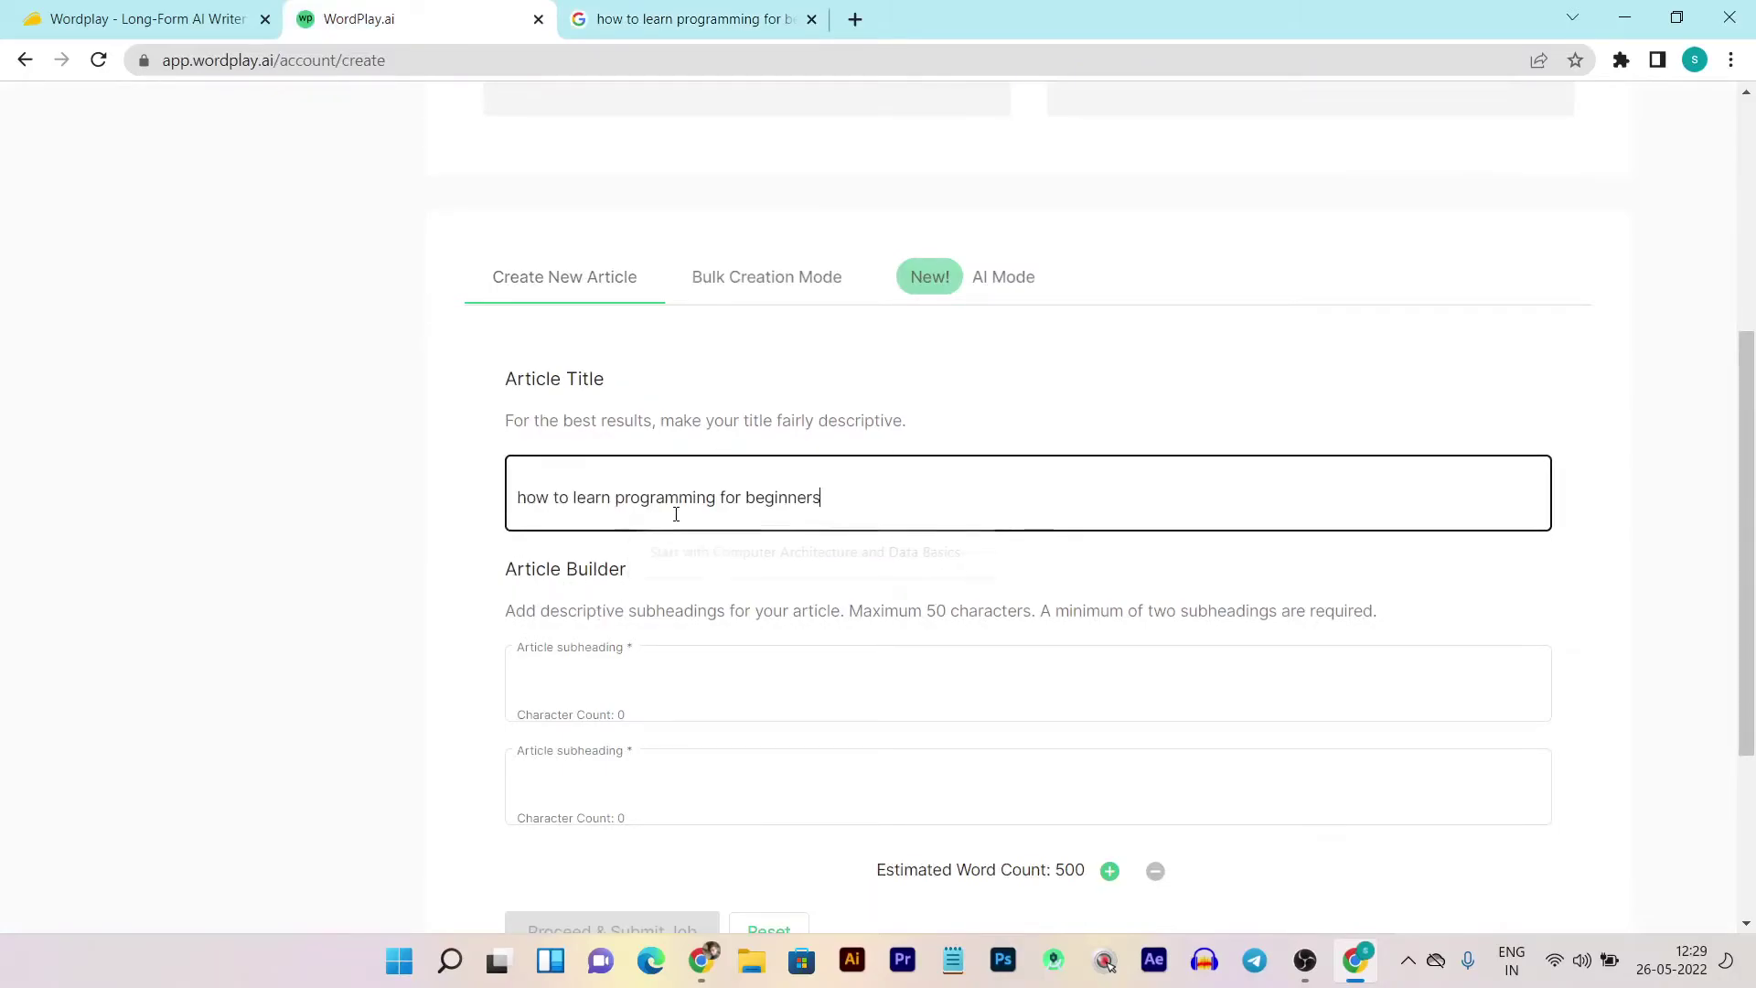
scroll(676, 513, "down", 1)
scroll(676, 514, "down", 2)
Add third, fourth and fifth subheading slots, raising the estimated word count to 1,500.
left_click(544, 440)
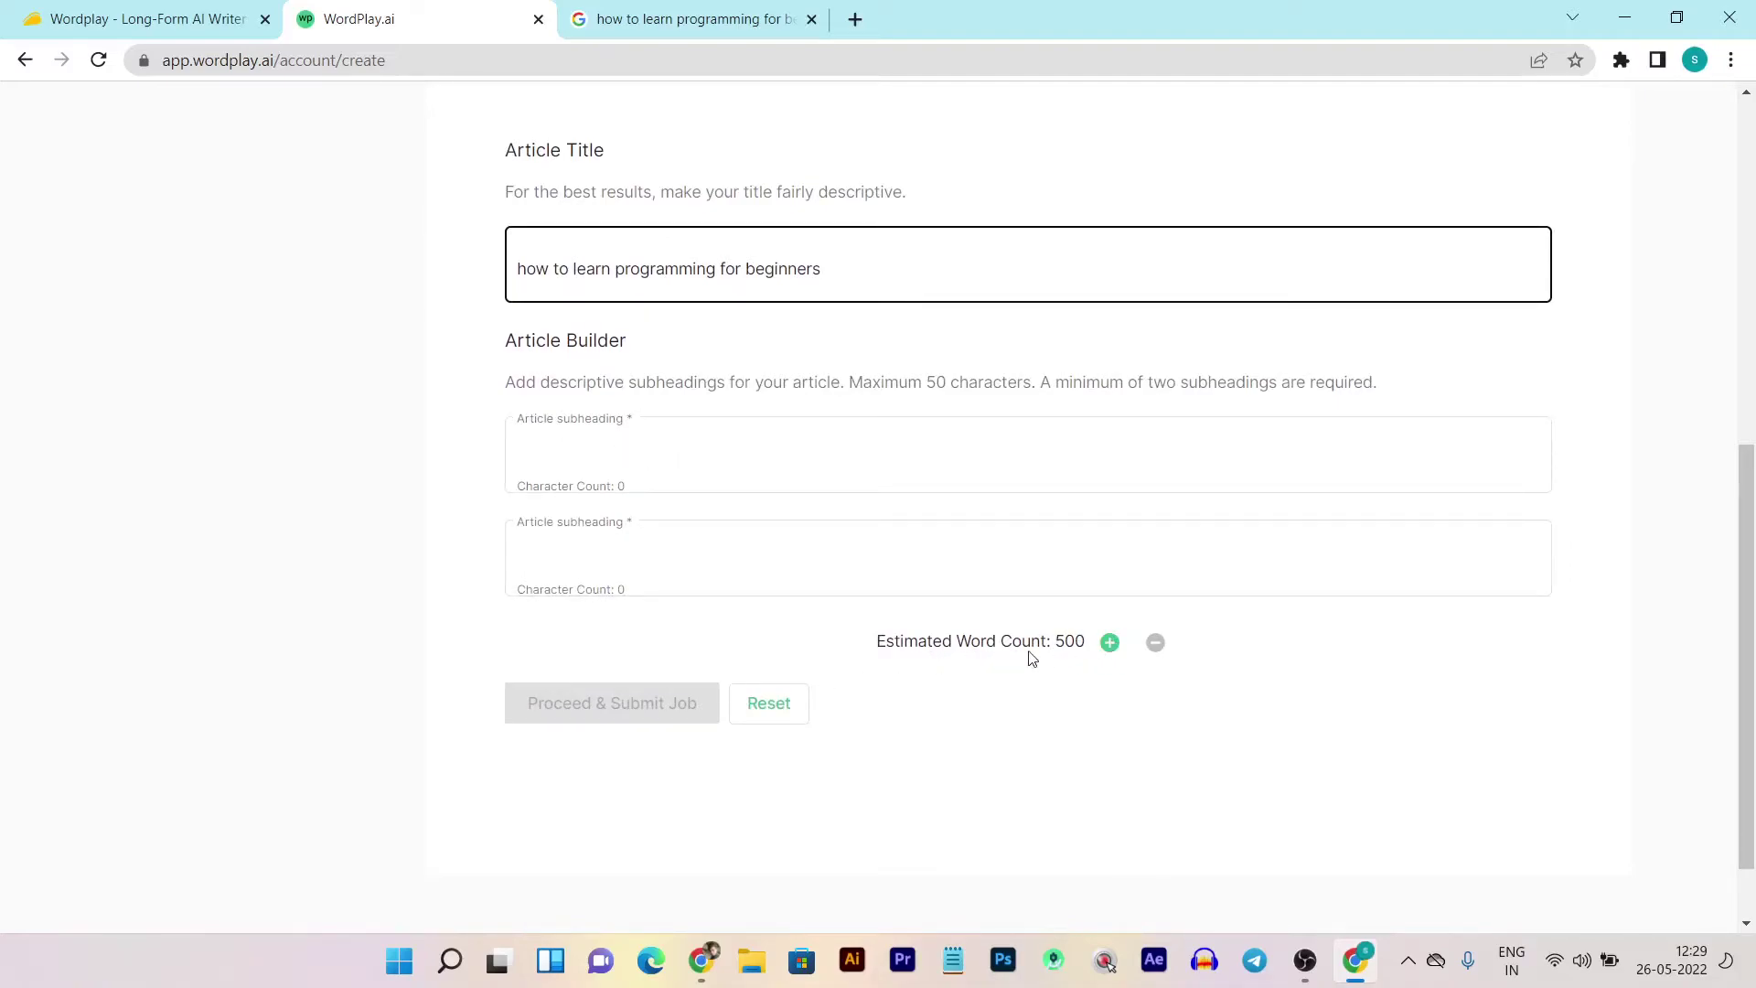
left_click(1108, 643)
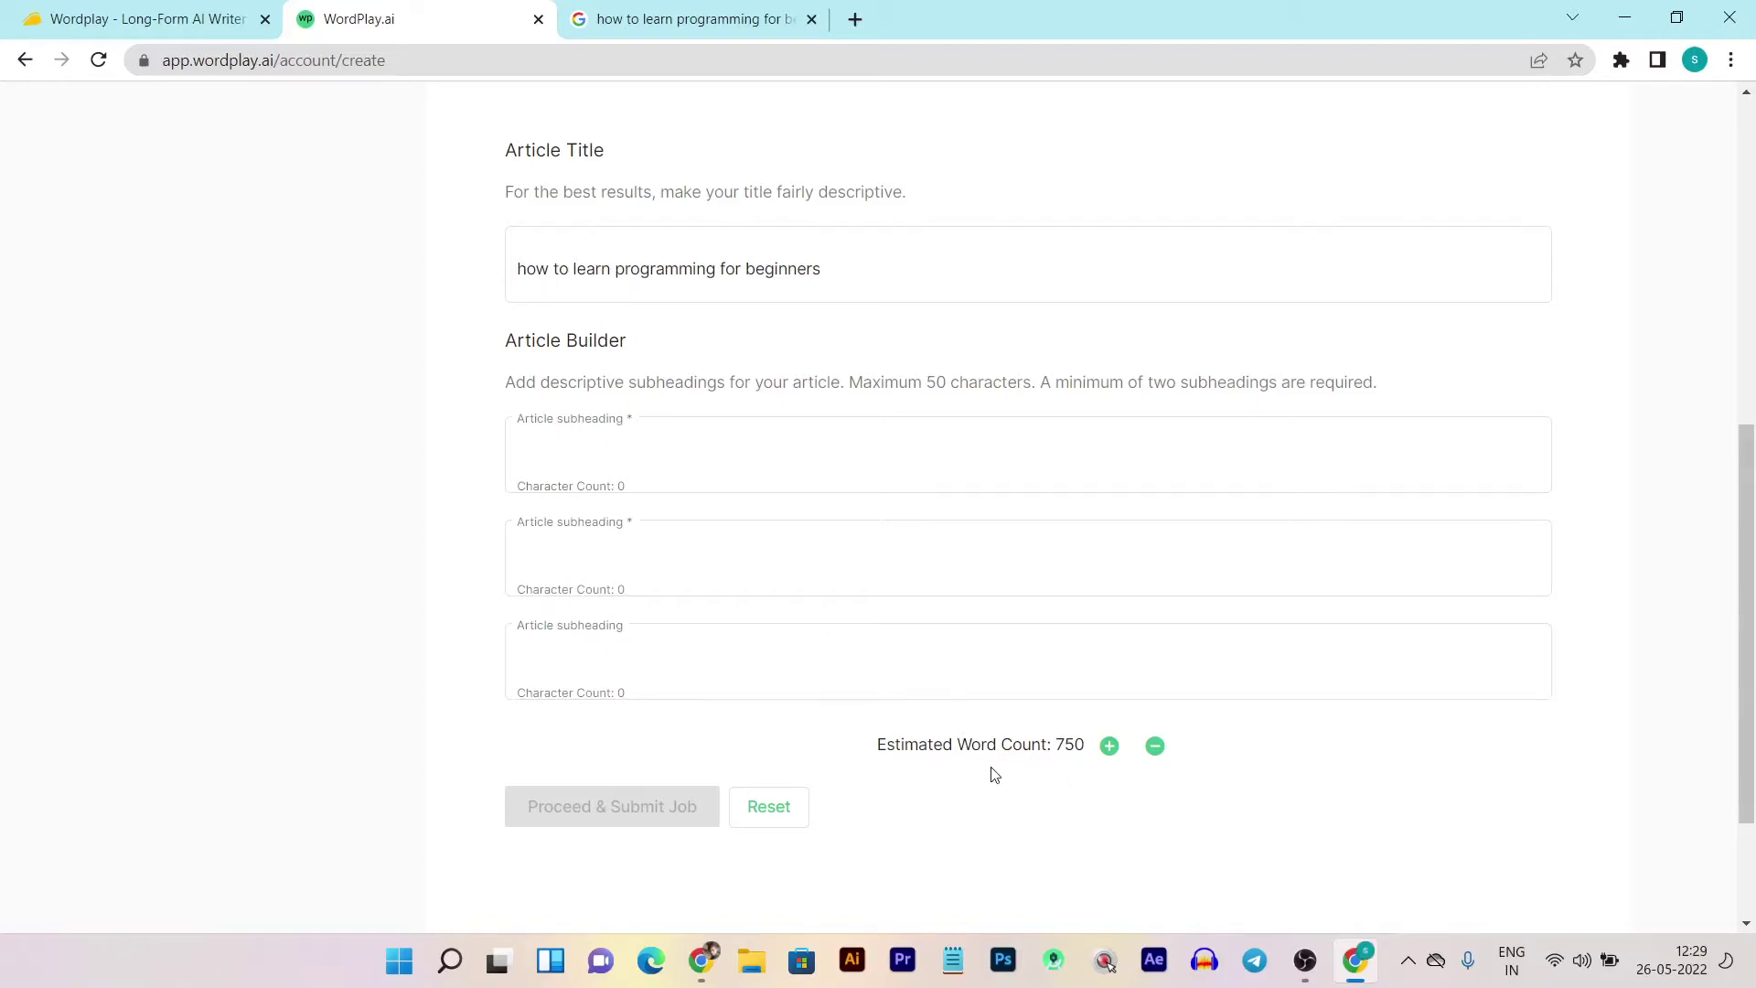
left_click(1109, 745)
scroll(1101, 752, "down", 2)
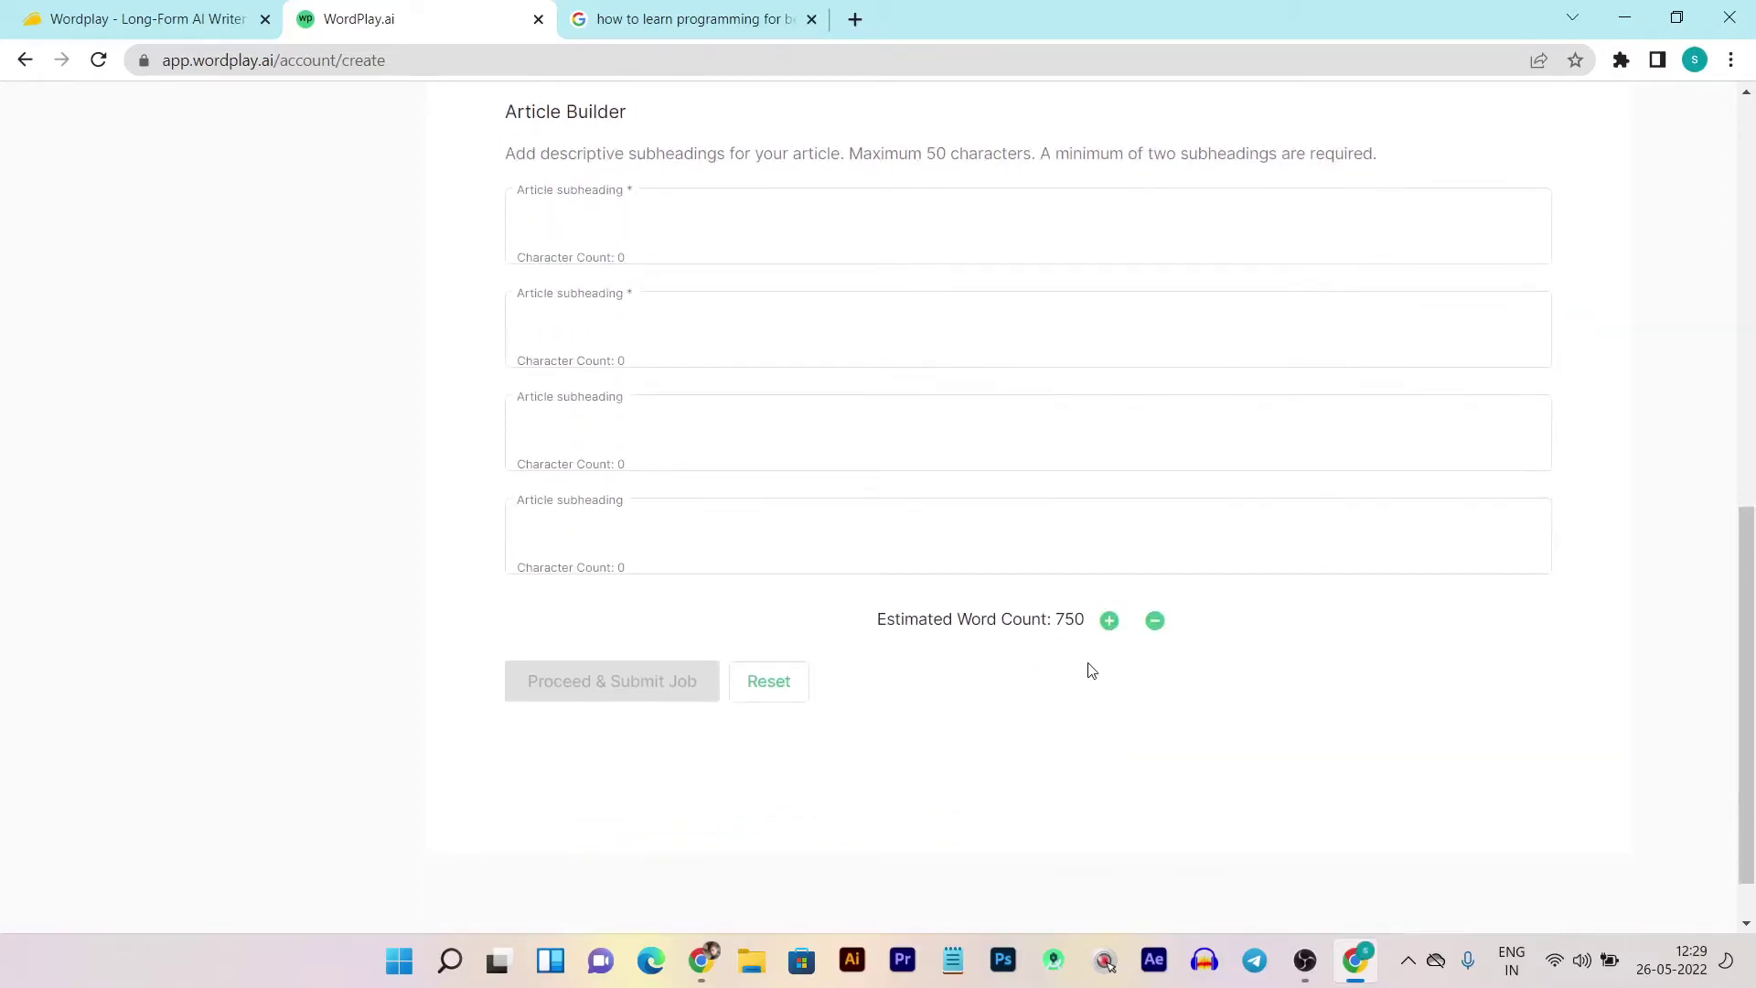
left_click(1110, 621)
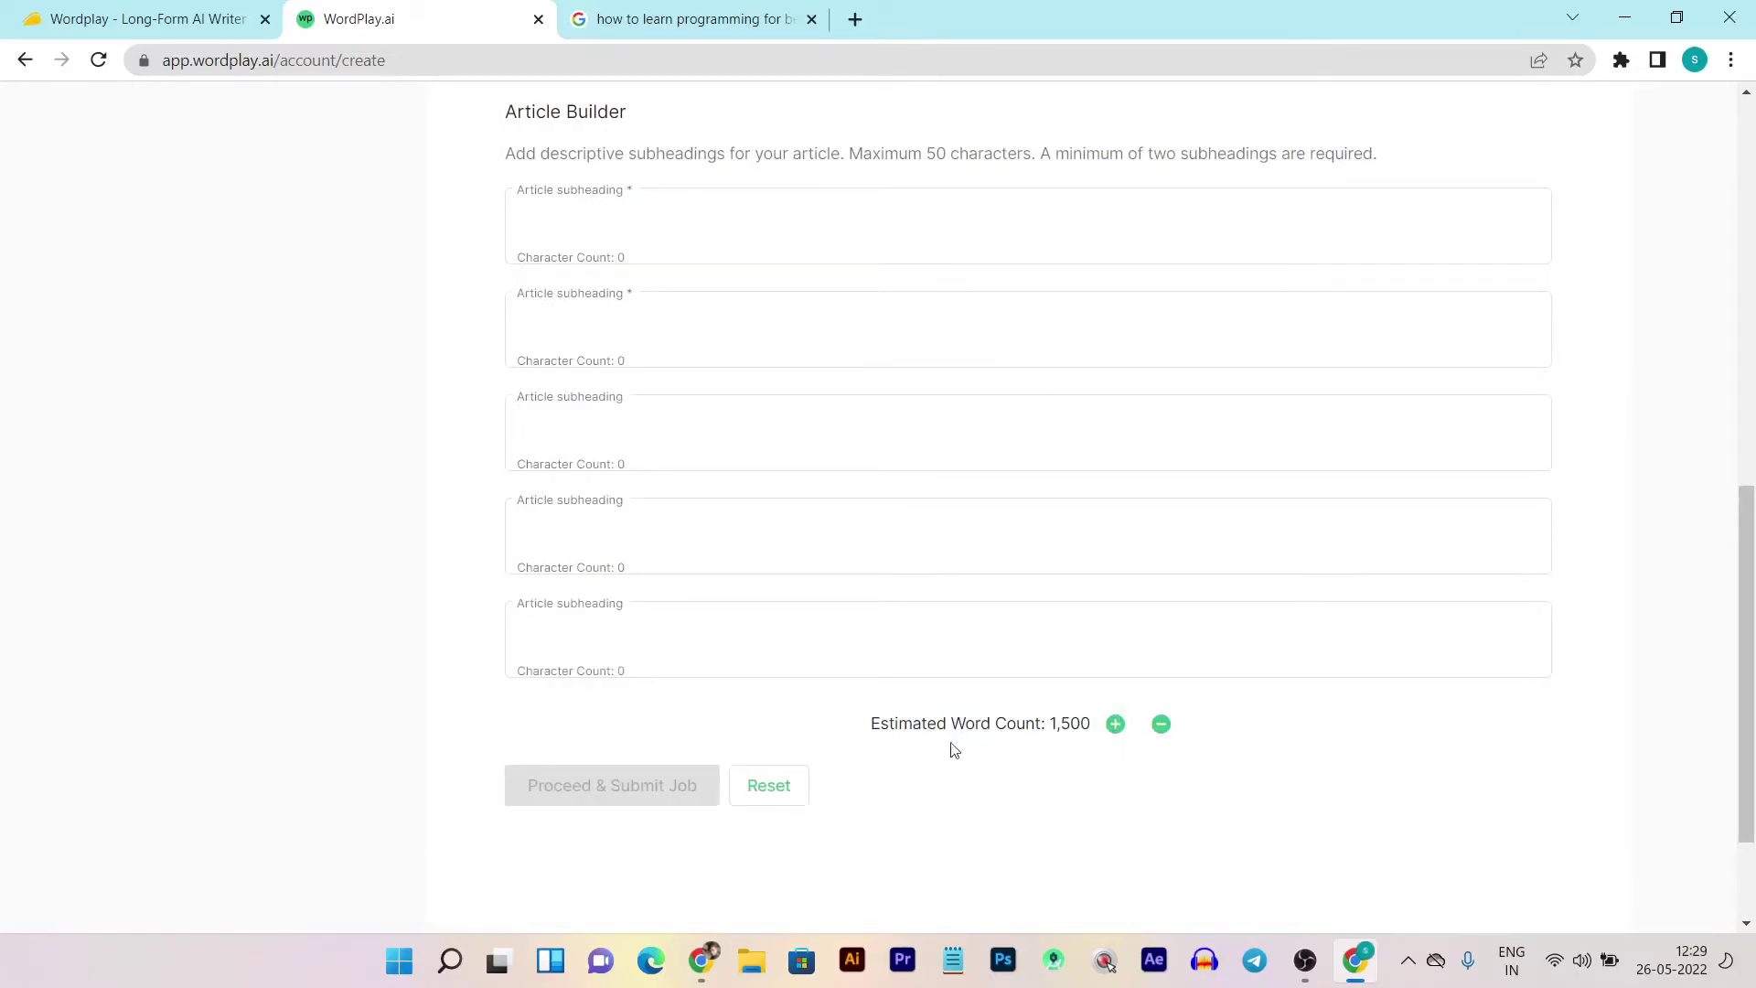
scroll(1065, 745, "up", 1)
left_click(1071, 759)
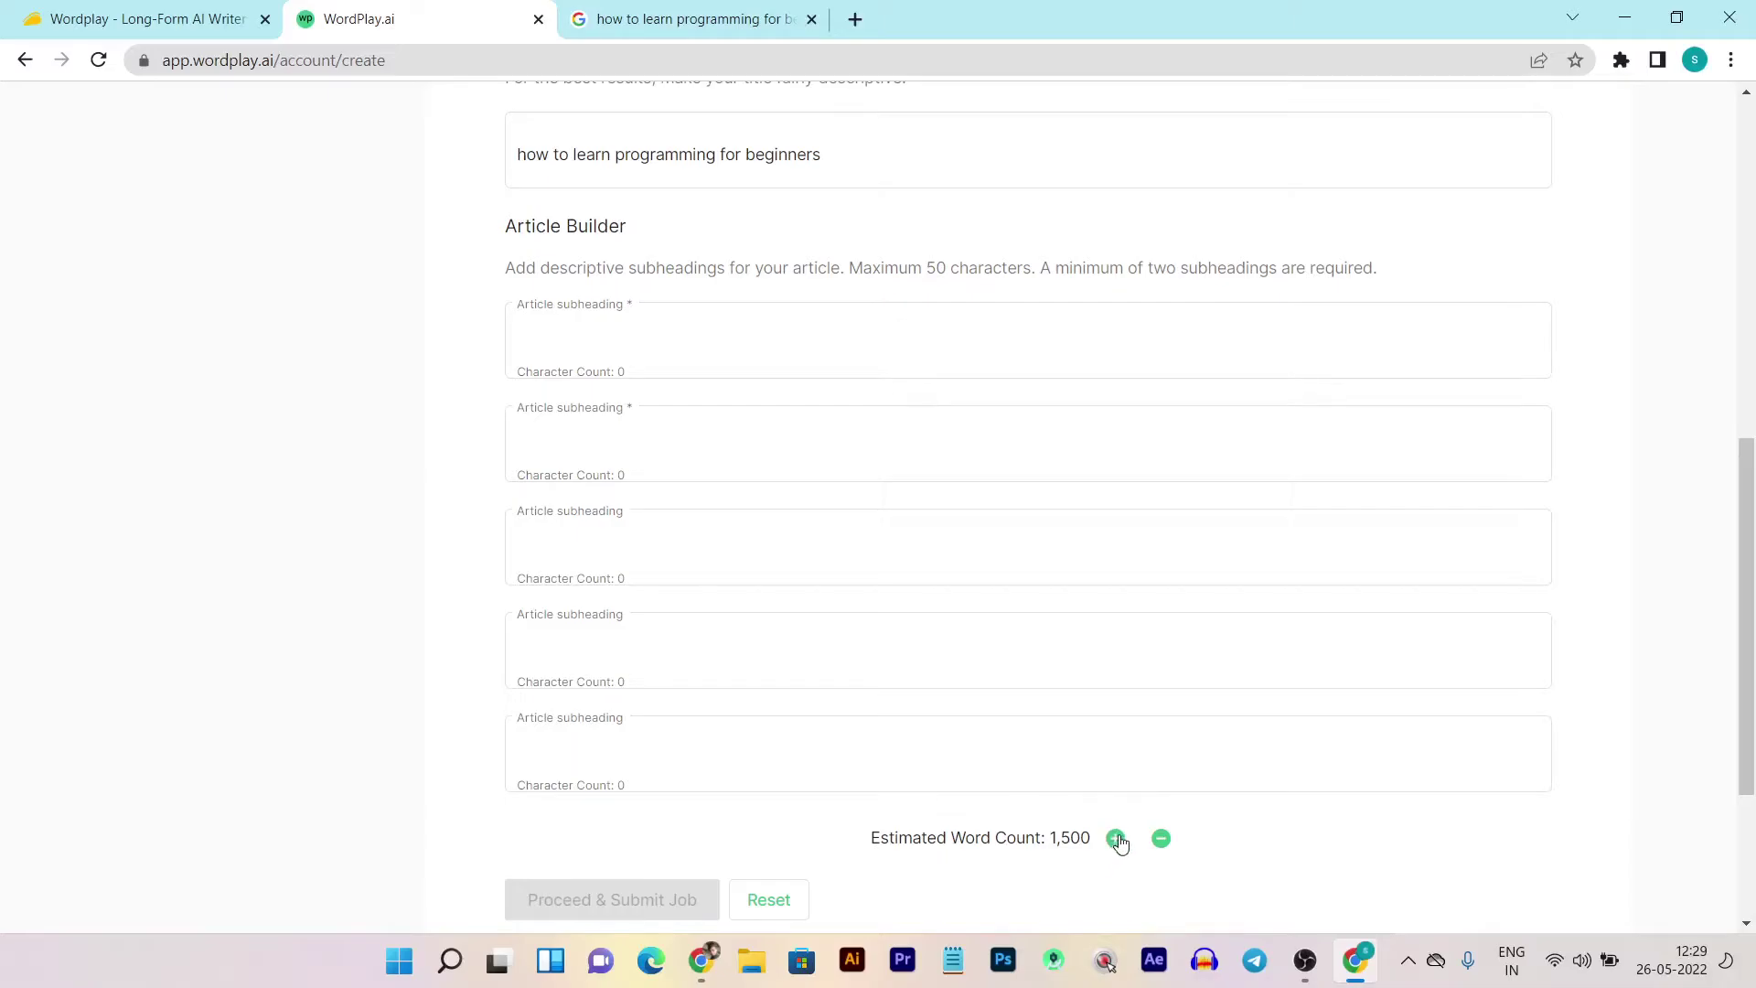
scroll(1117, 842, "down", 2)
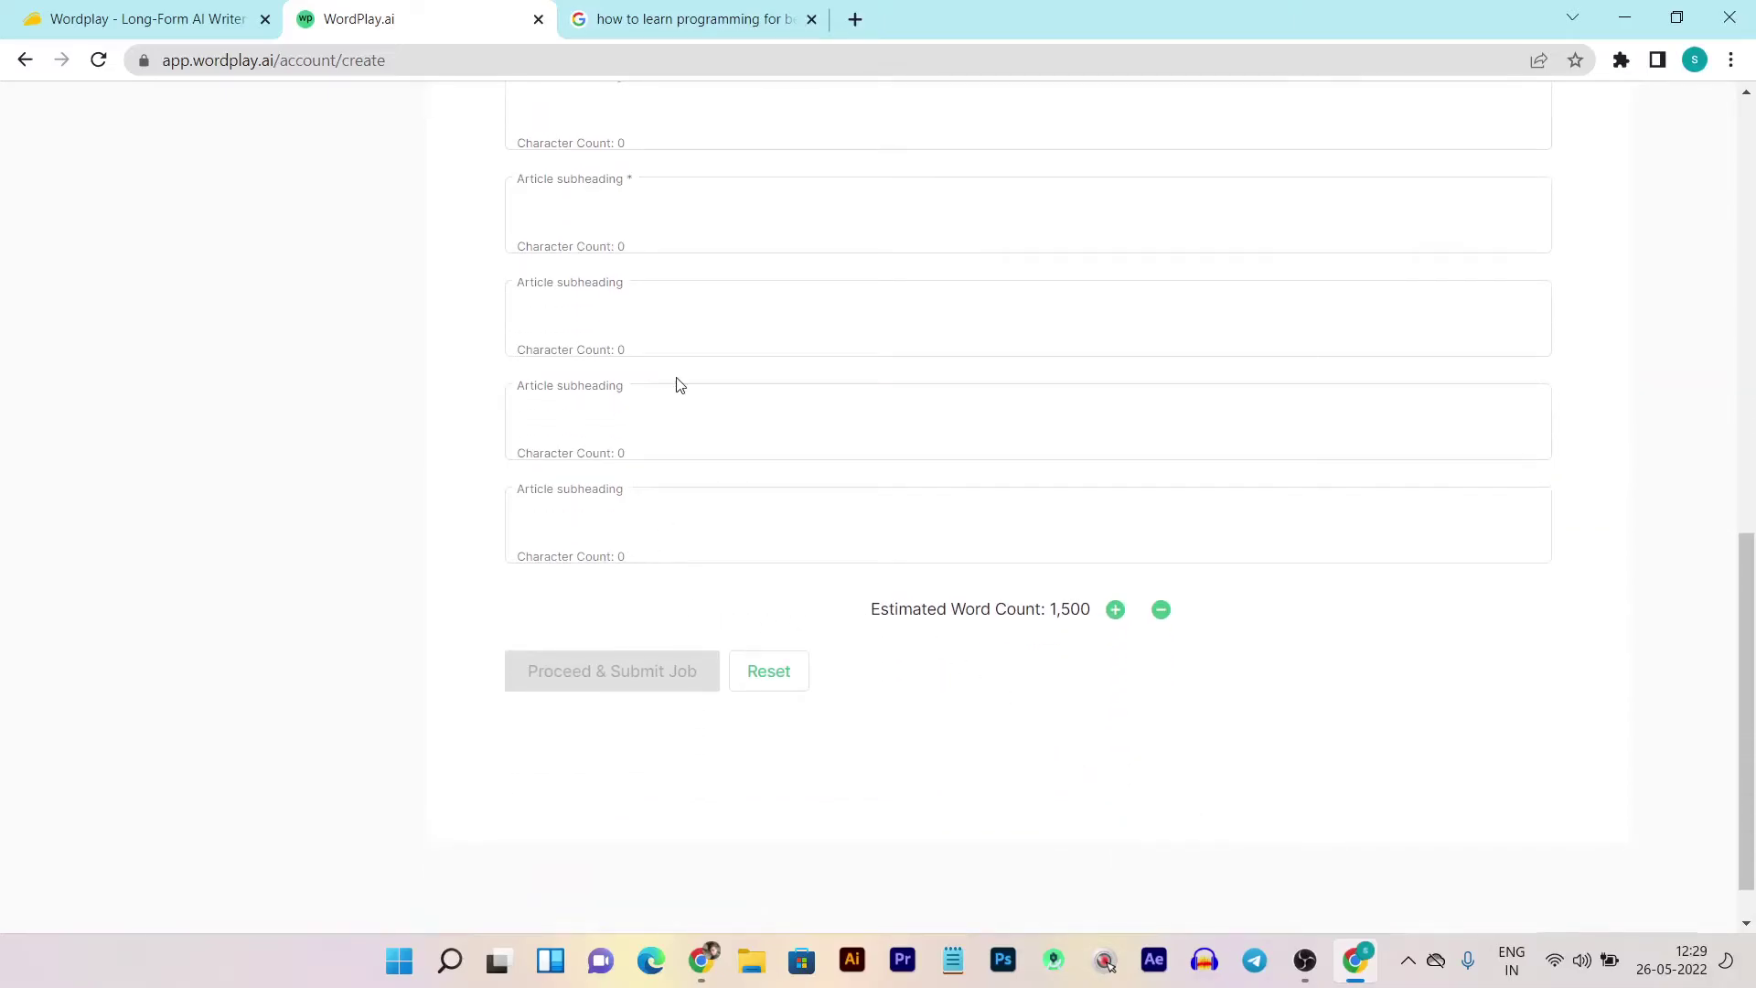
scroll(584, 548, "up", 4)
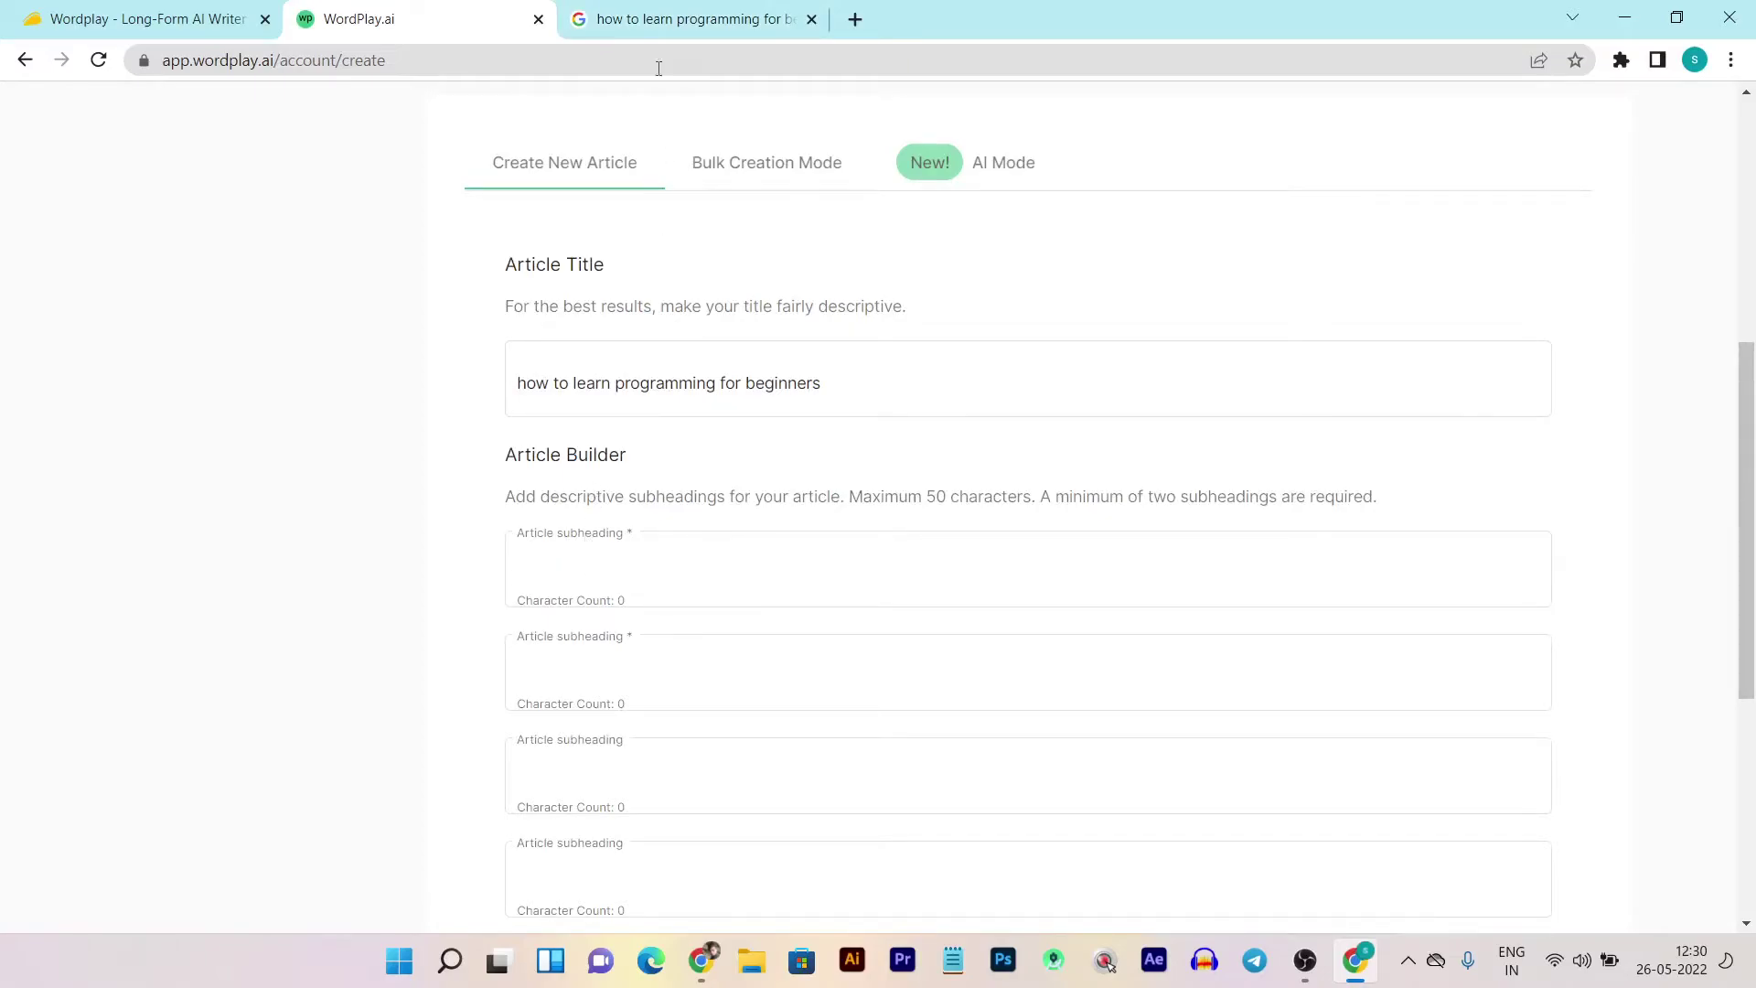
left_click(659, 23)
Select roadmap step 1's text in the Google snippet and focus Wordplay's first subheading field.
scroll(608, 306, "up", 4)
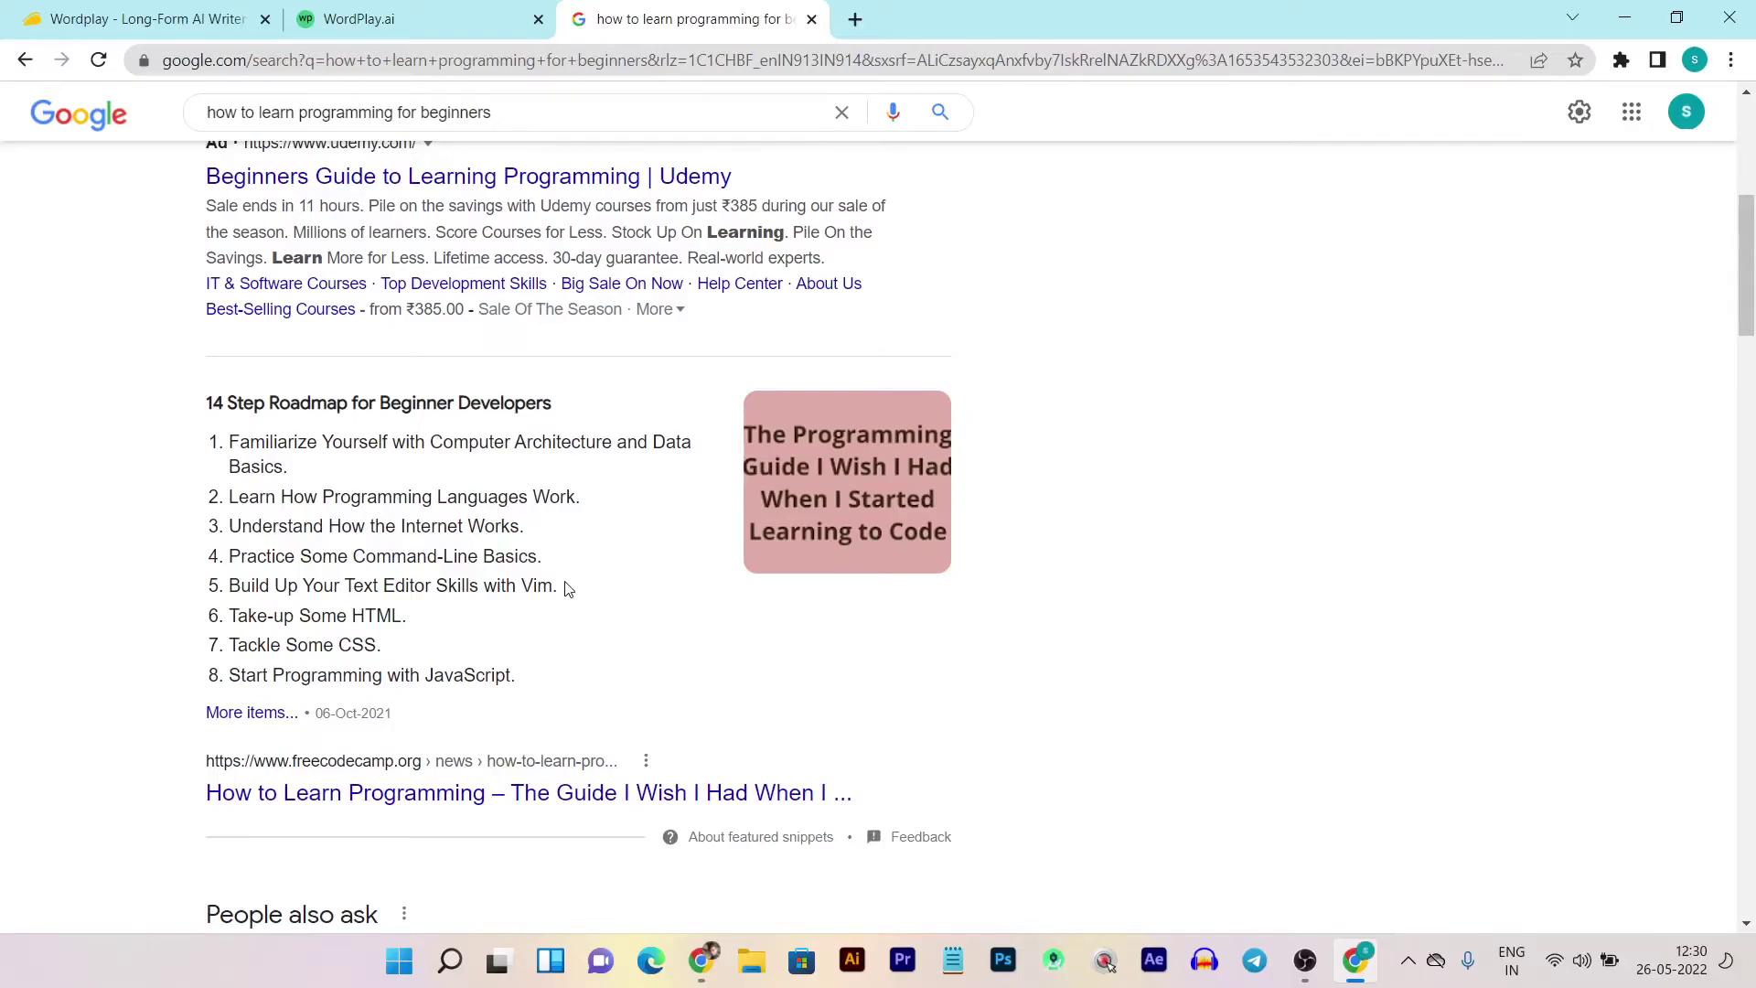
scroll(567, 588, "down", 2)
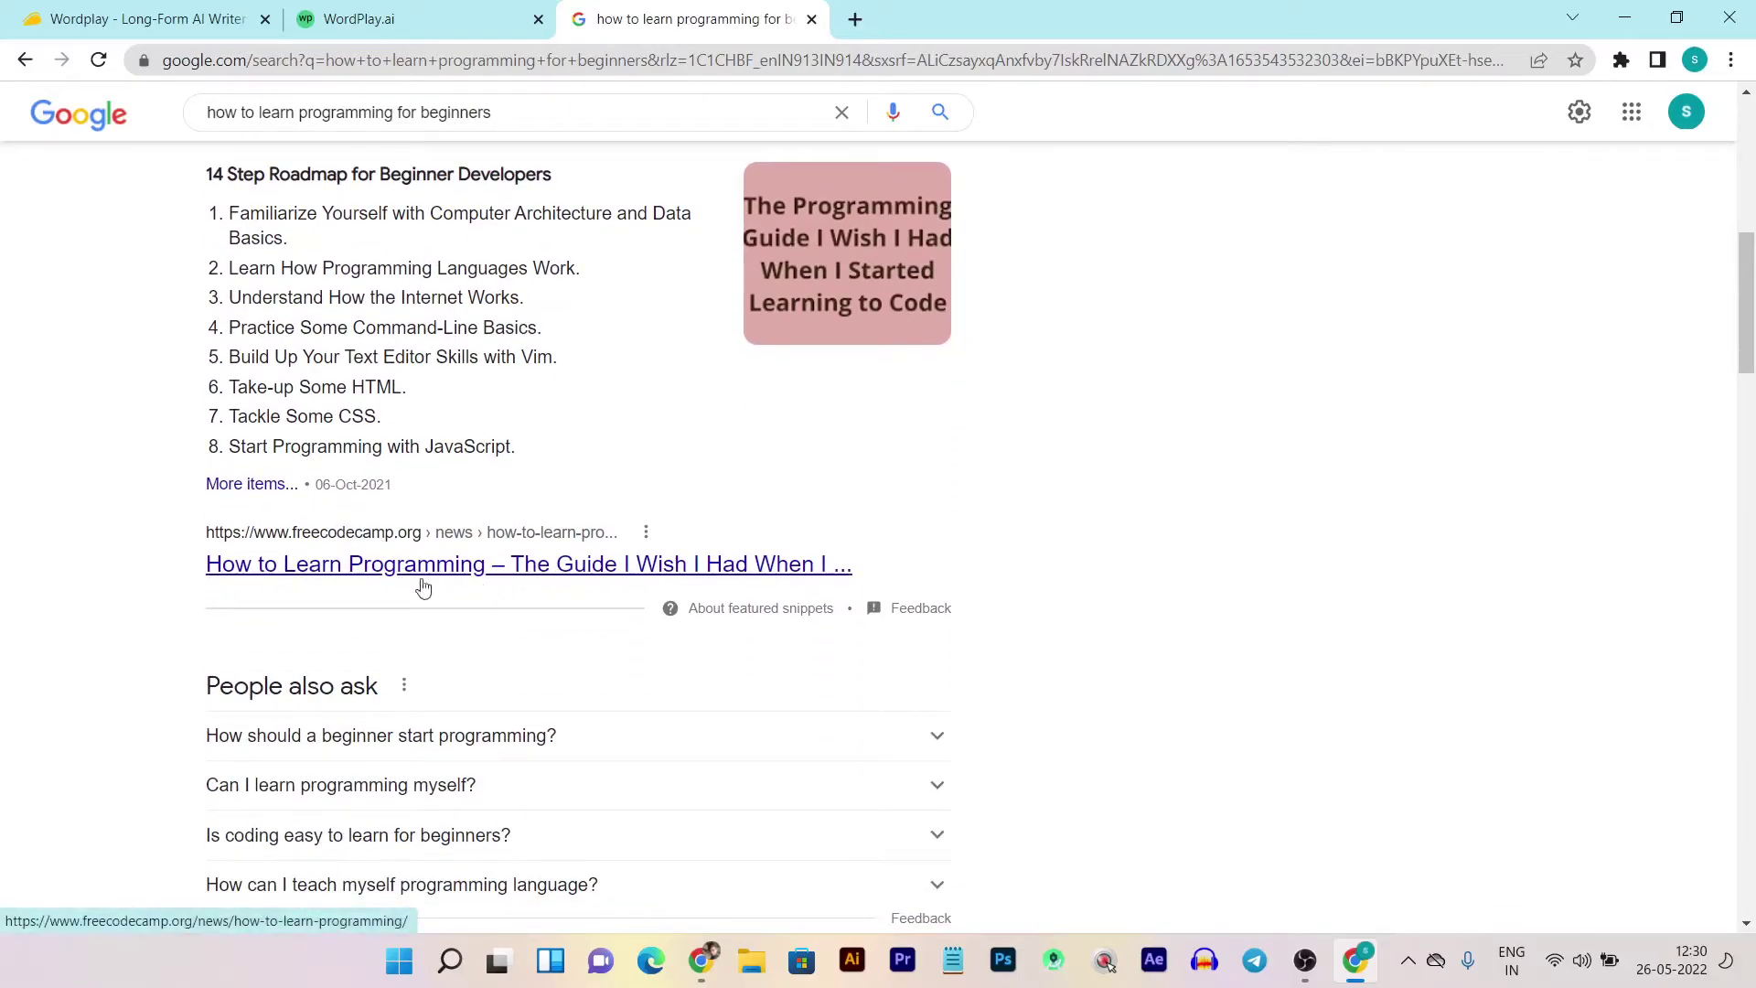
scroll(338, 578, "up", 3)
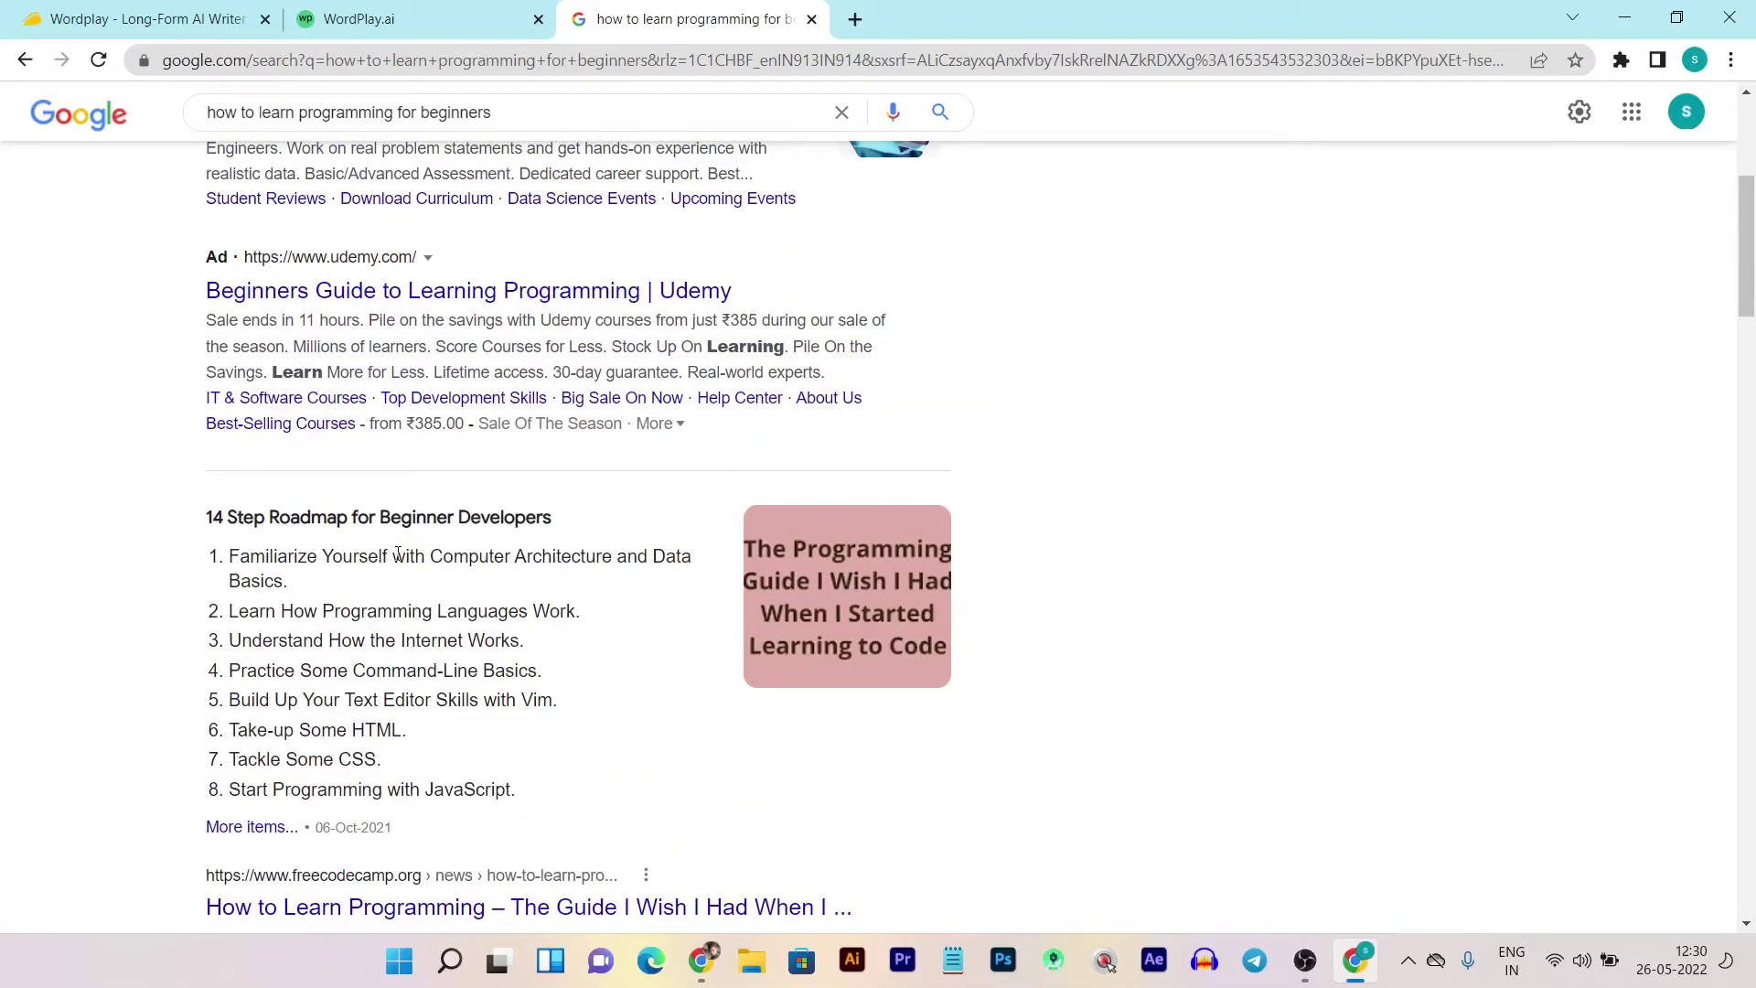
left_click_drag(394, 555, 406, 593)
key("ctrl+c")
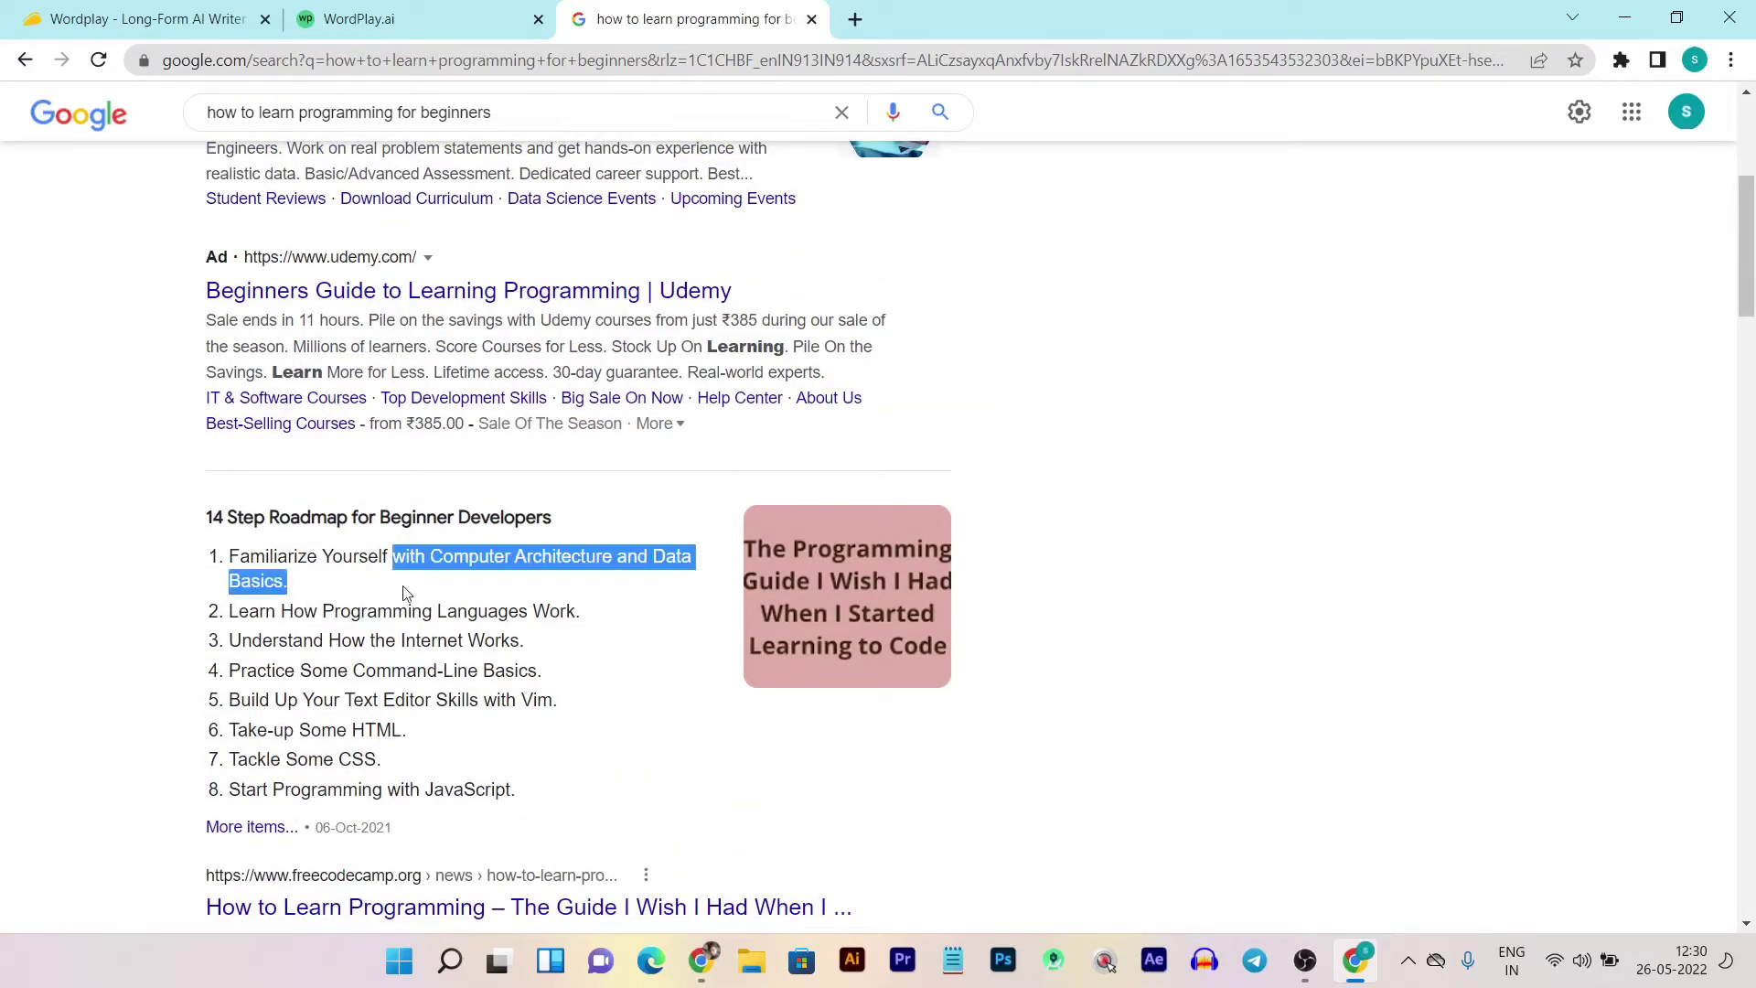
left_click(406, 20)
left_click(622, 559)
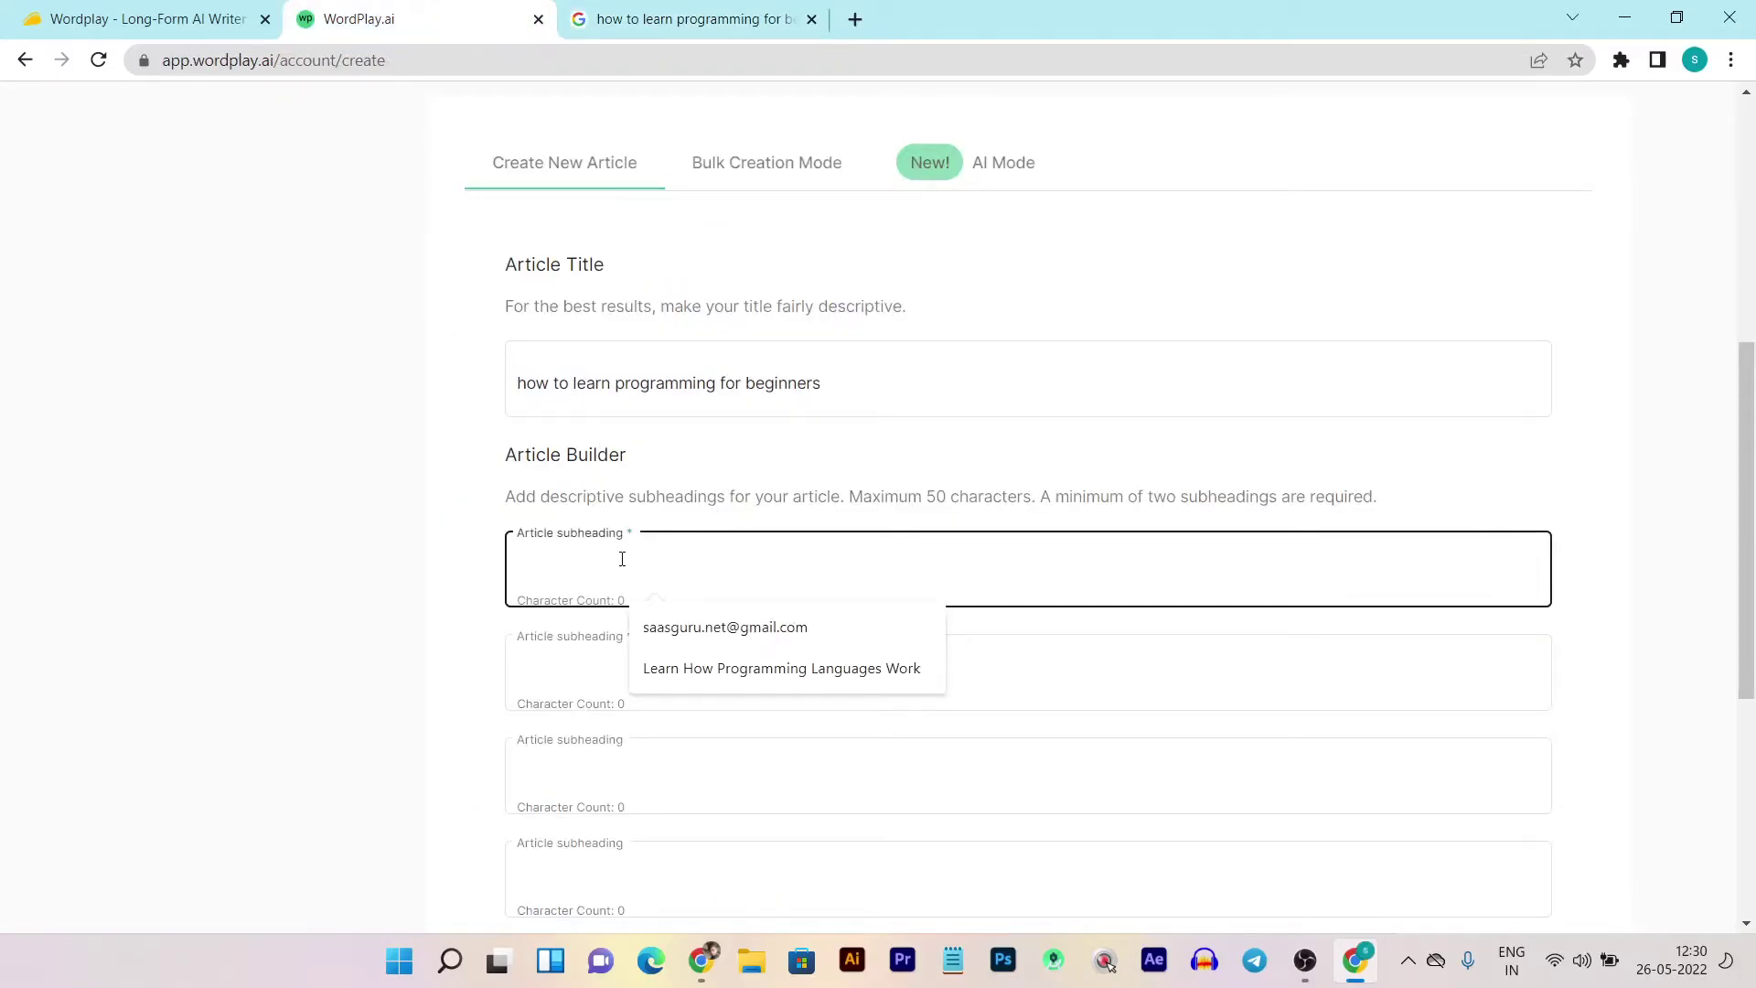
Fill subheadings one and two: 'Start with Computer Architecture and Data Basics.' and 'Learn How Programming Languages Work.'.
key("ctrl+v")
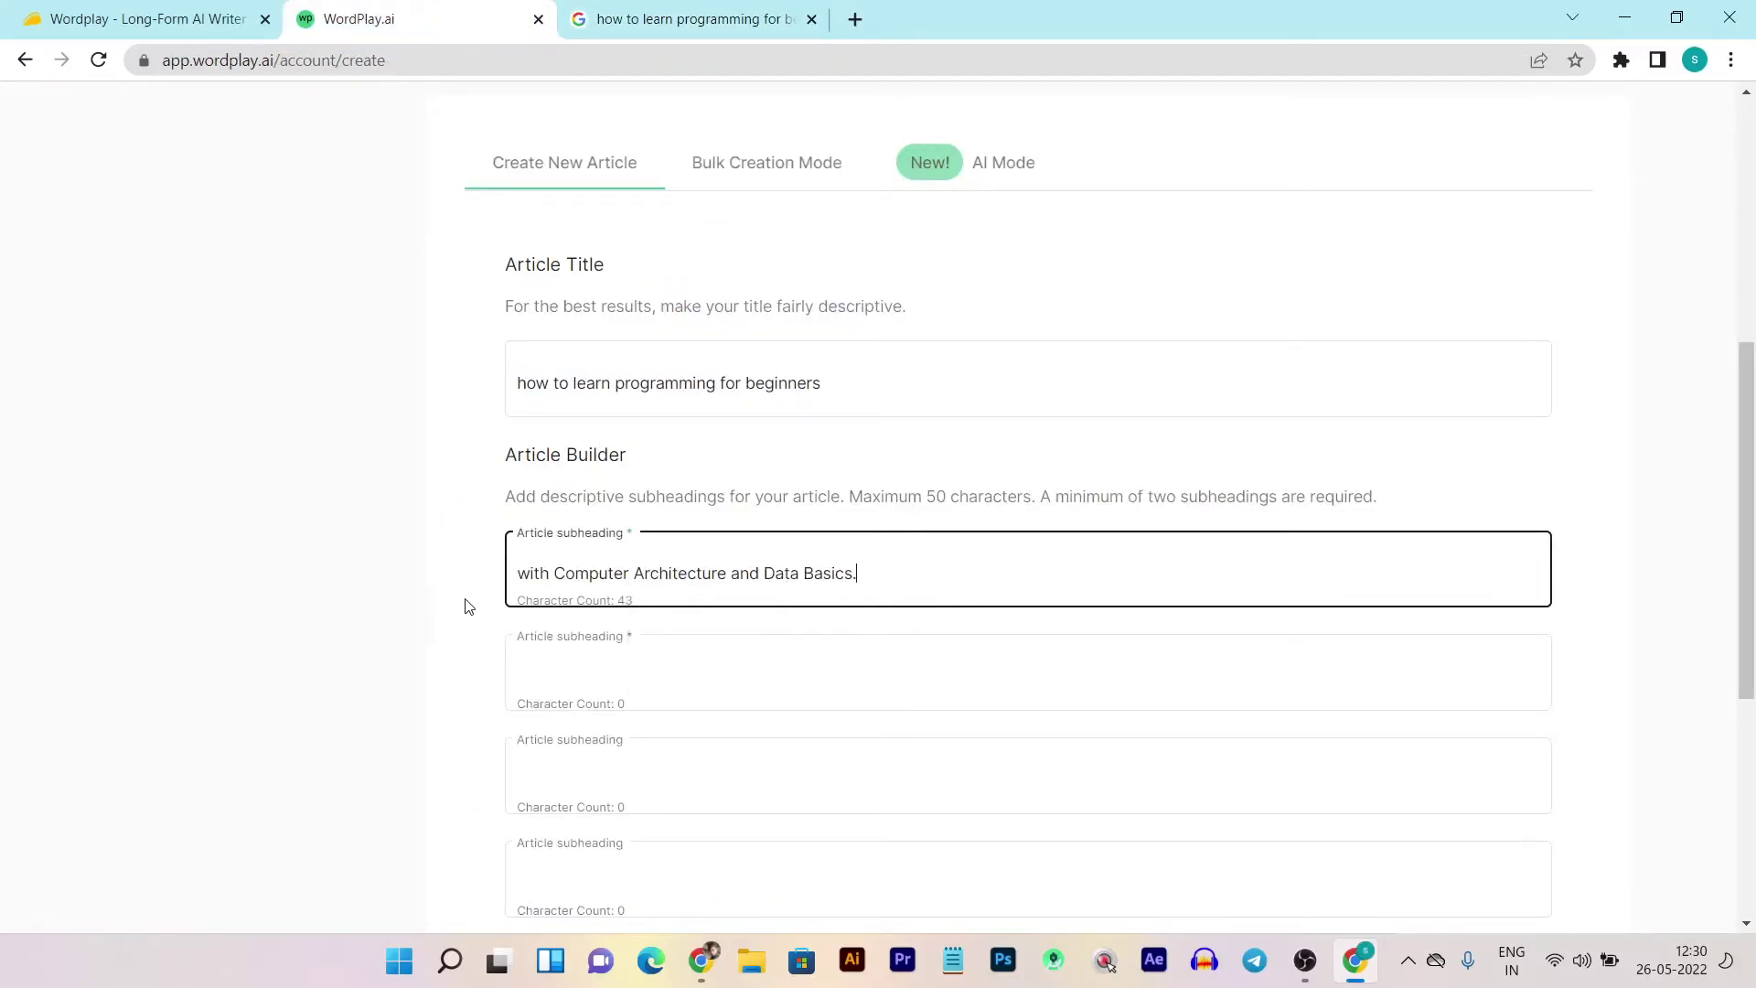
left_click(520, 574)
type("Start")
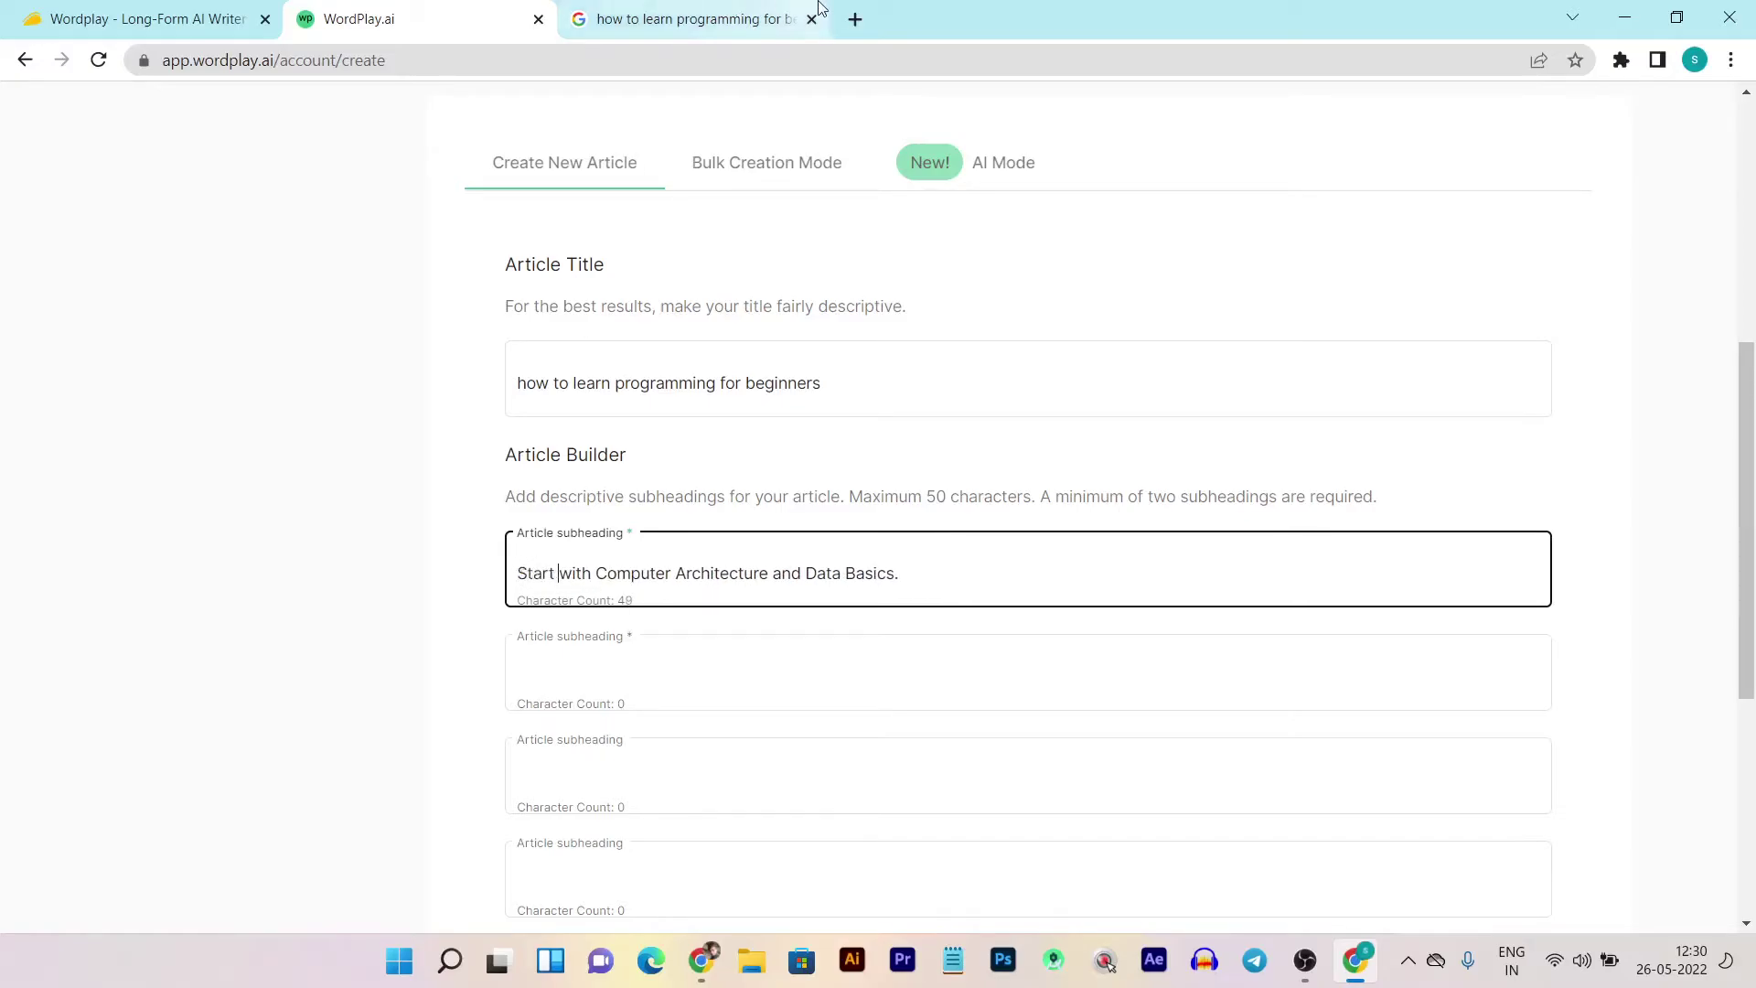
left_click(692, 20)
left_click_drag(581, 611, 231, 613)
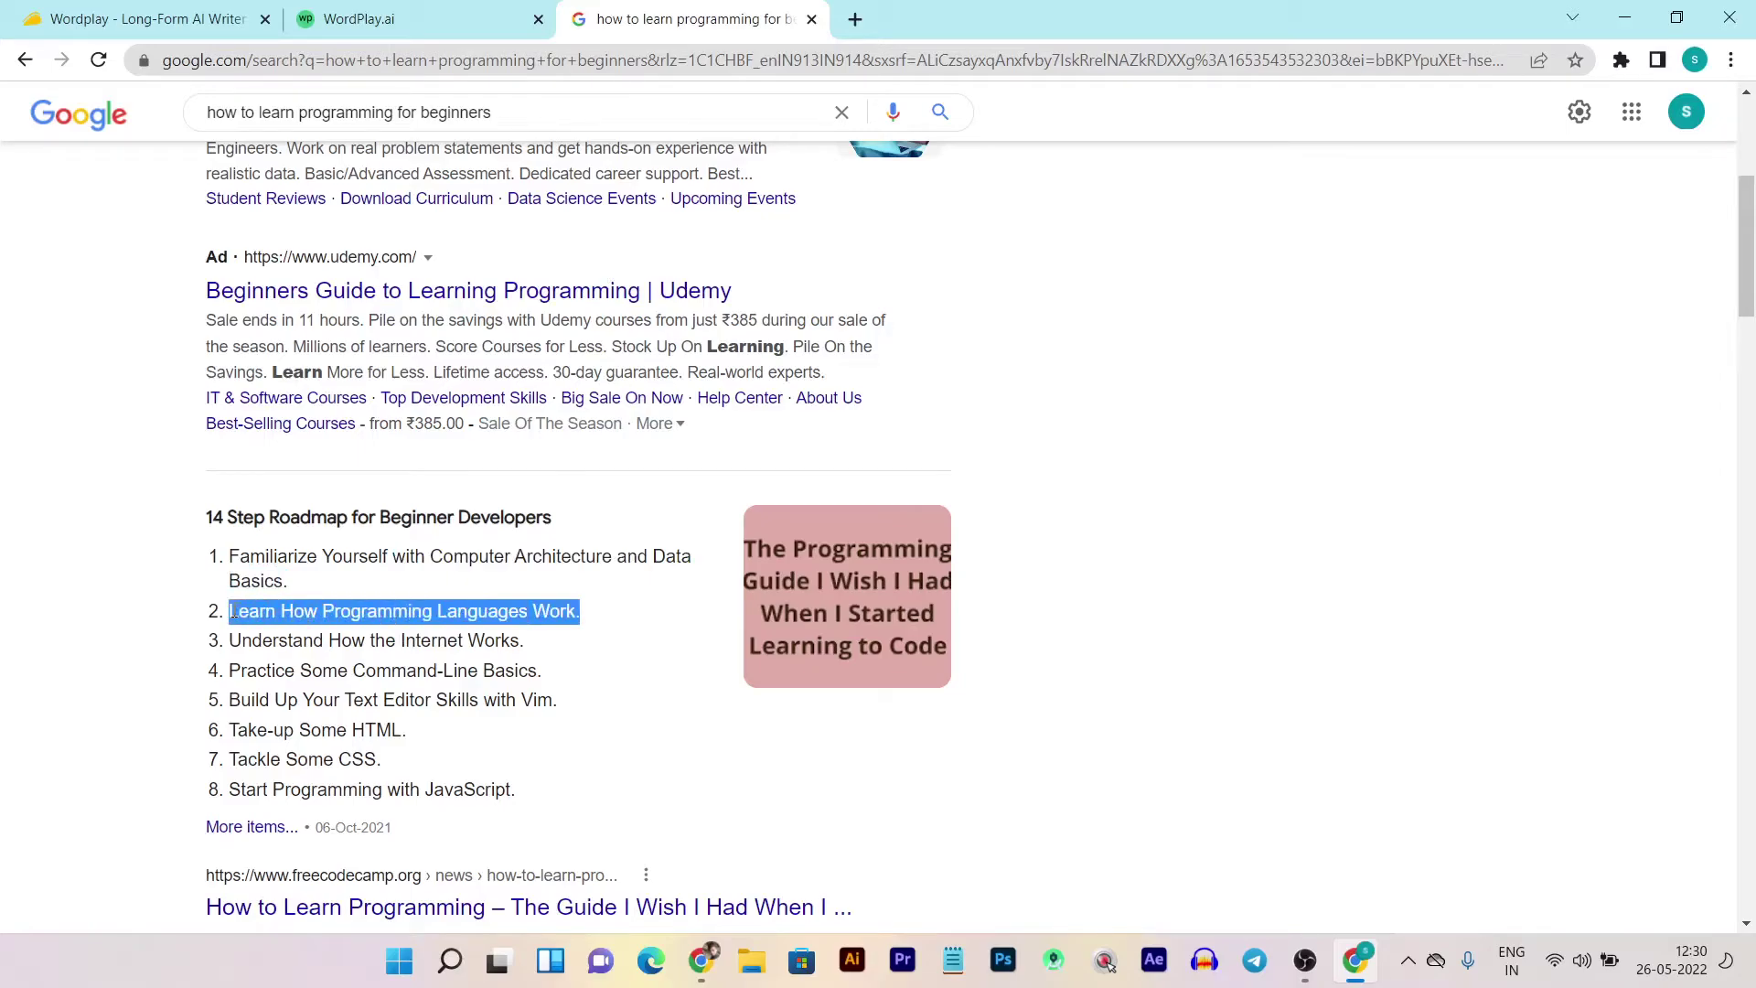
key("ctrl+c")
left_click(358, 20)
left_click(638, 679)
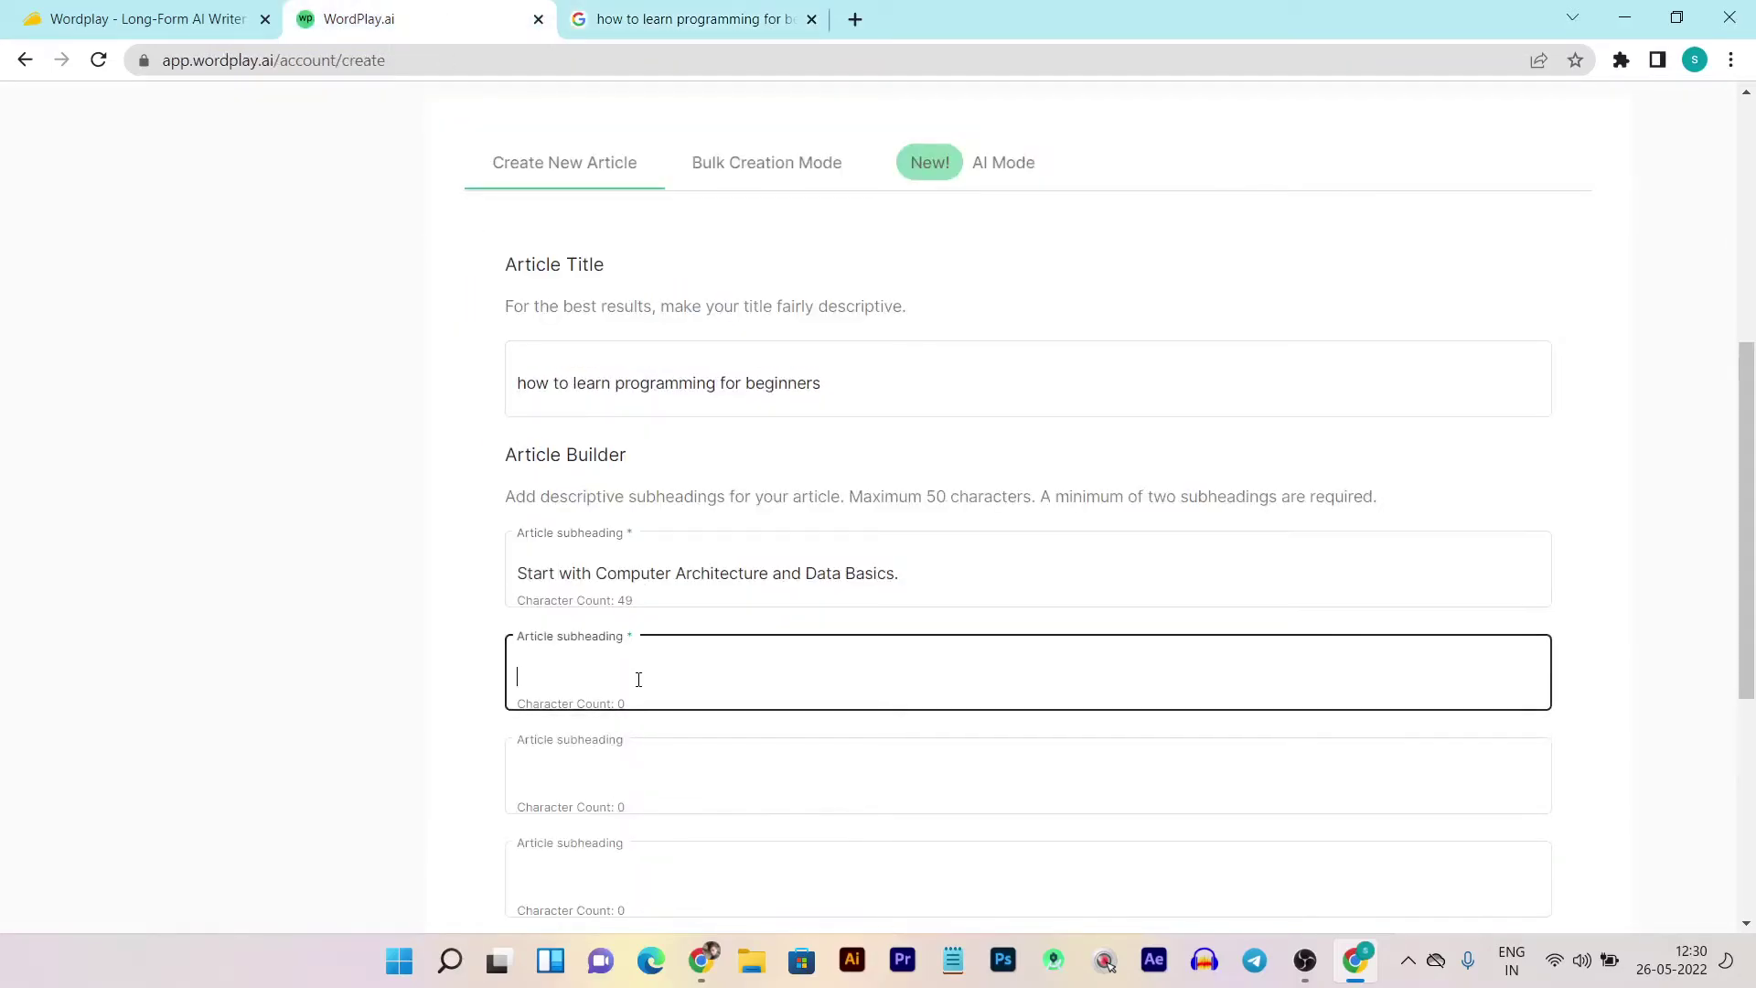
key("ctrl+v")
Fill subheadings three and four: 'Understand How the Internet Works.' and 'Practice Some Command-Line Basics.'.
left_click(697, 19)
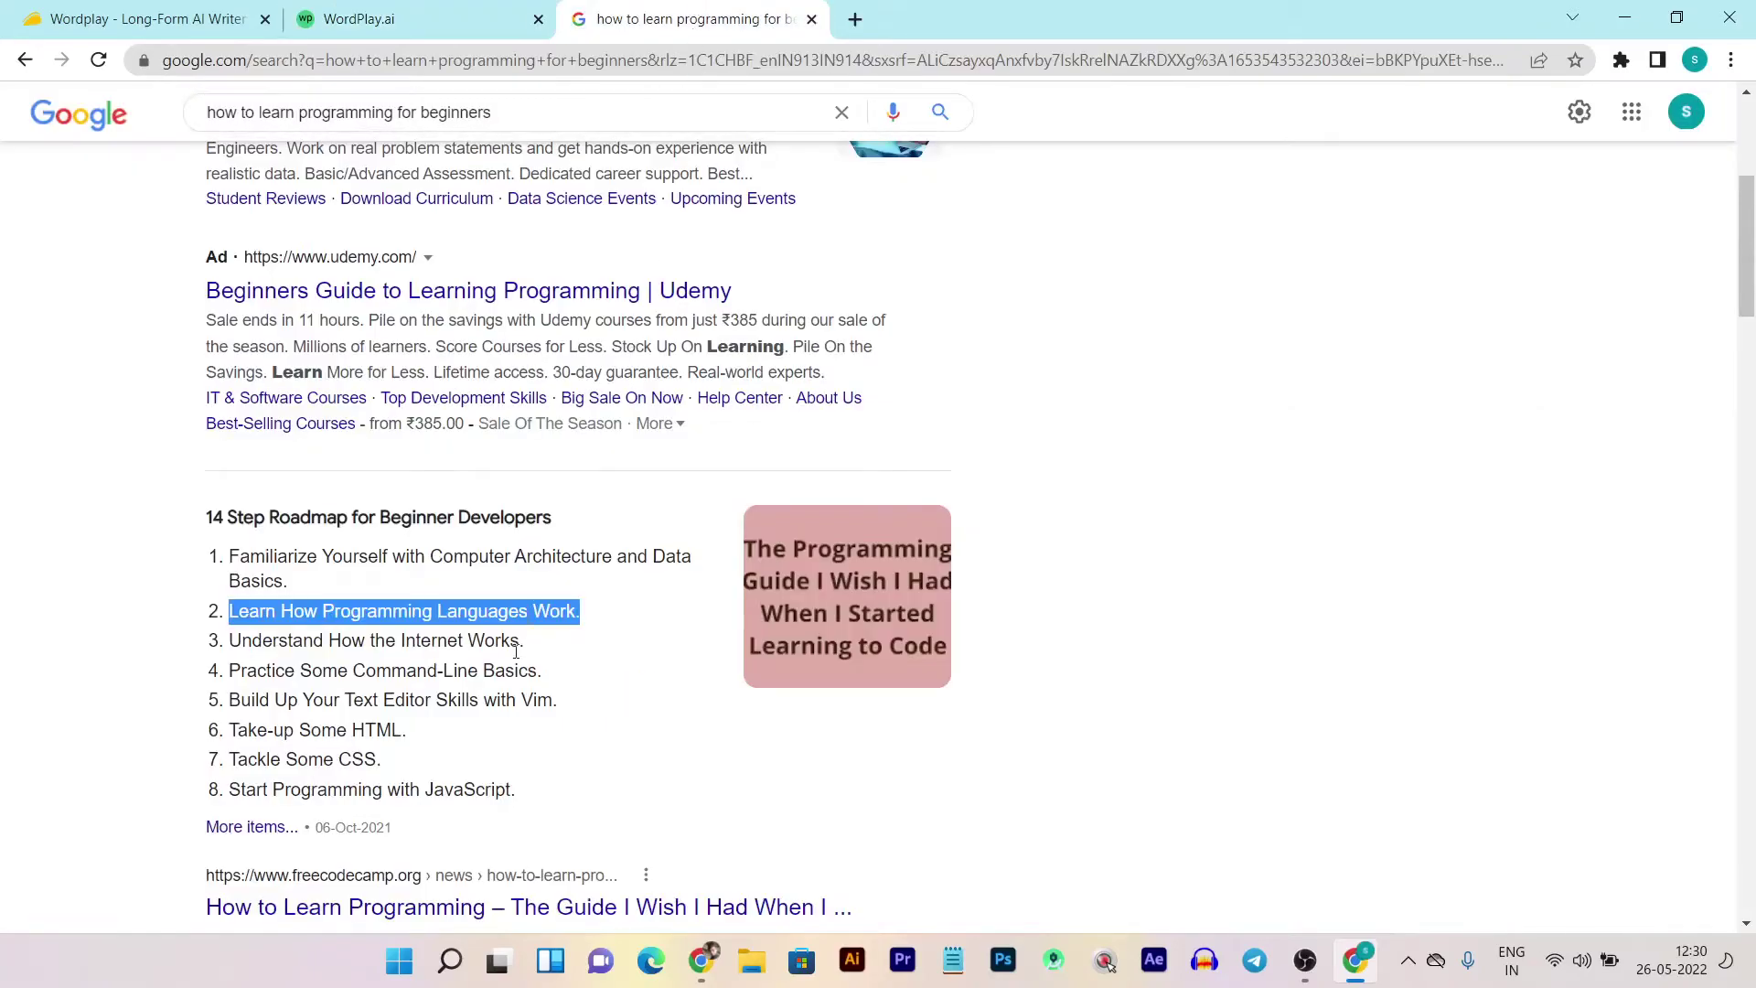
left_click_drag(529, 641, 228, 640)
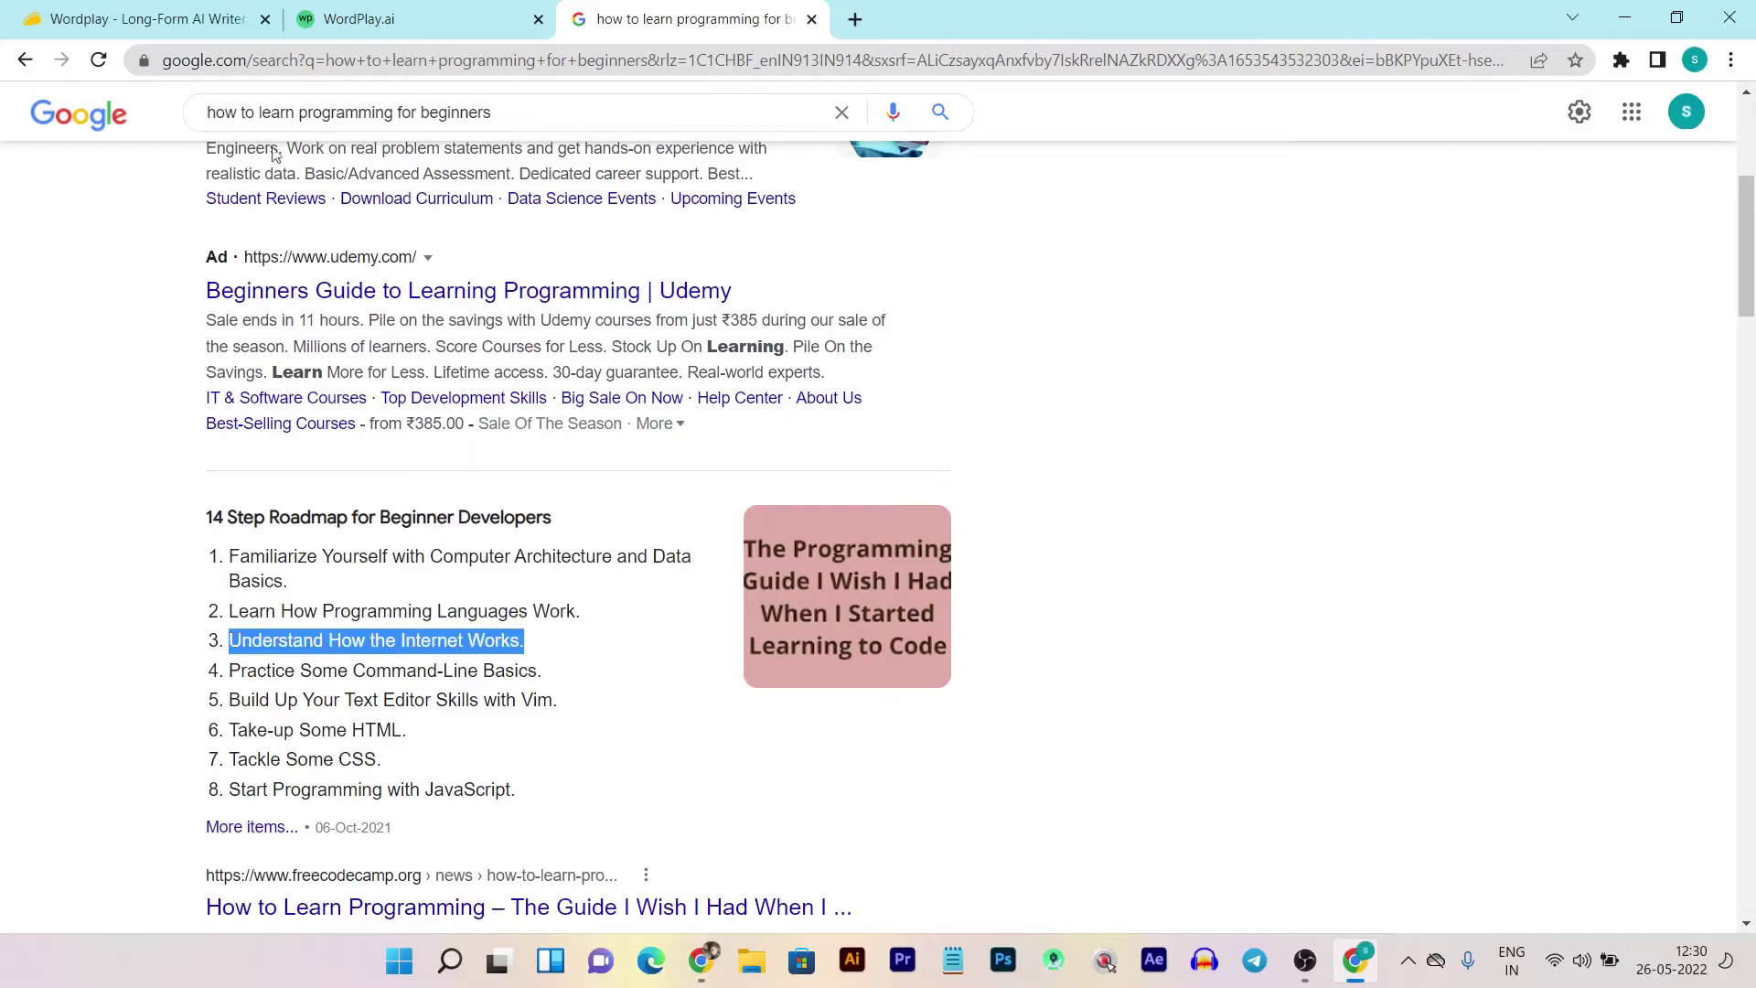
left_click(315, 14)
scroll(548, 612, "down", 2)
left_click(581, 554)
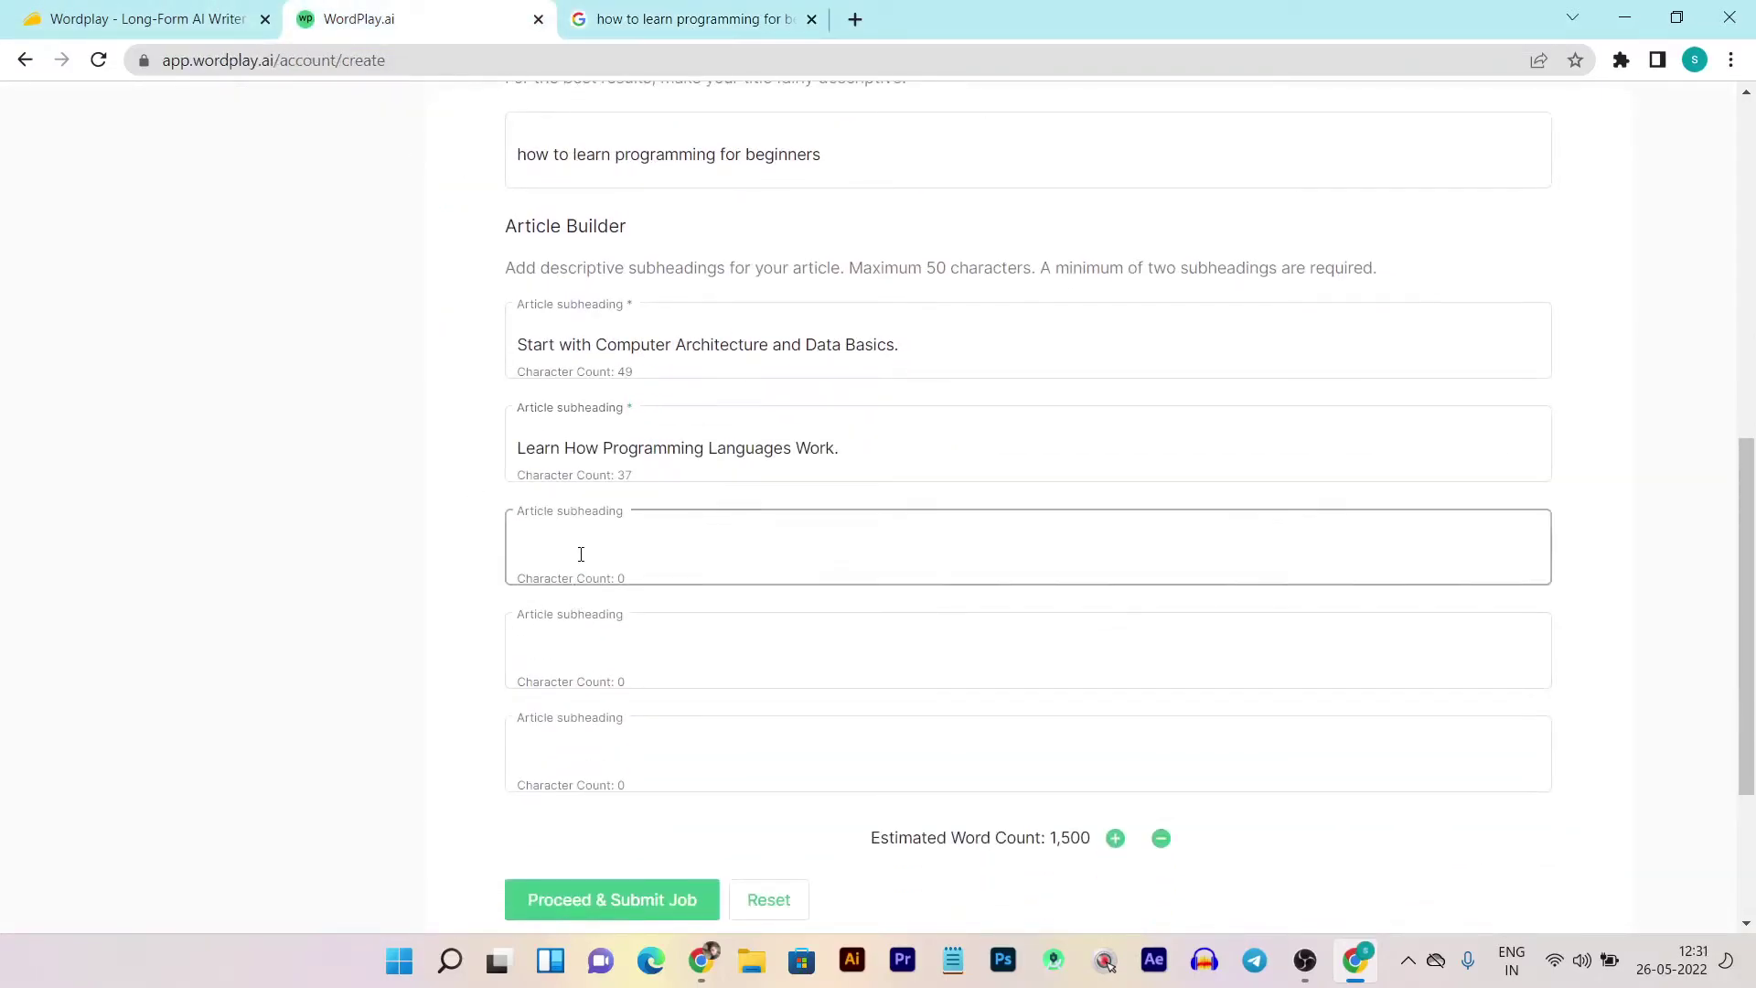
key("ctrl+v")
left_click(695, 19)
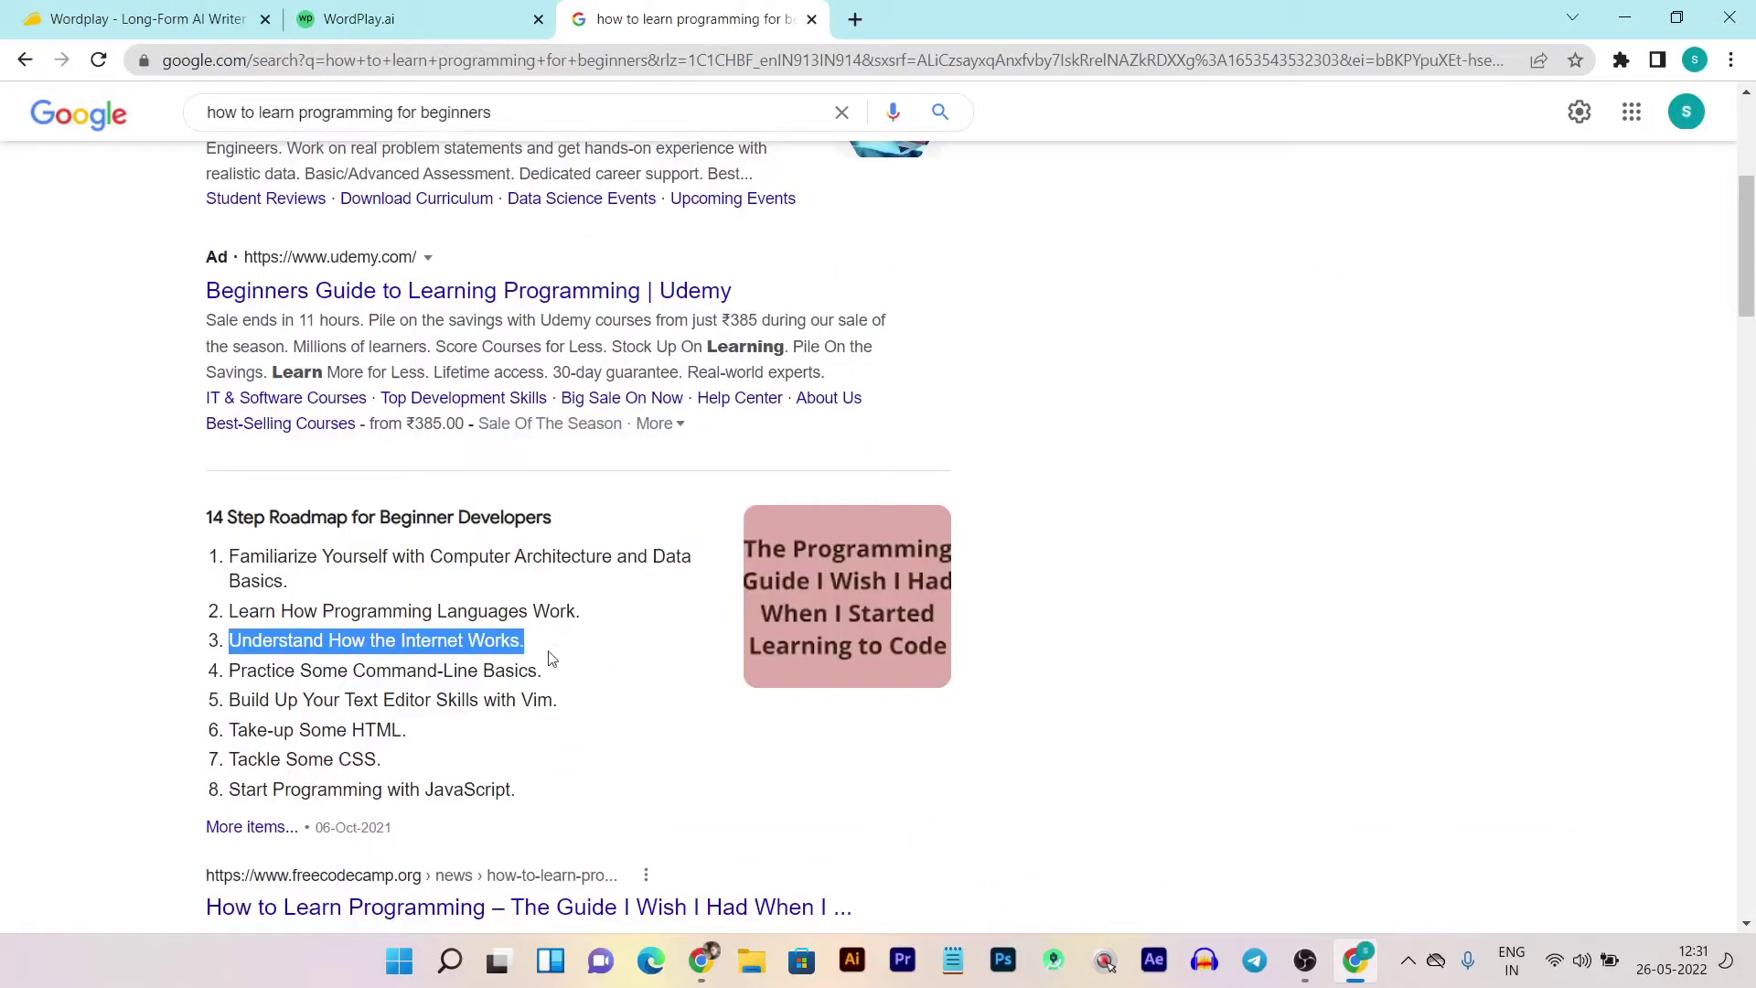
left_click_drag(564, 677, 227, 673)
key("ctrl+c")
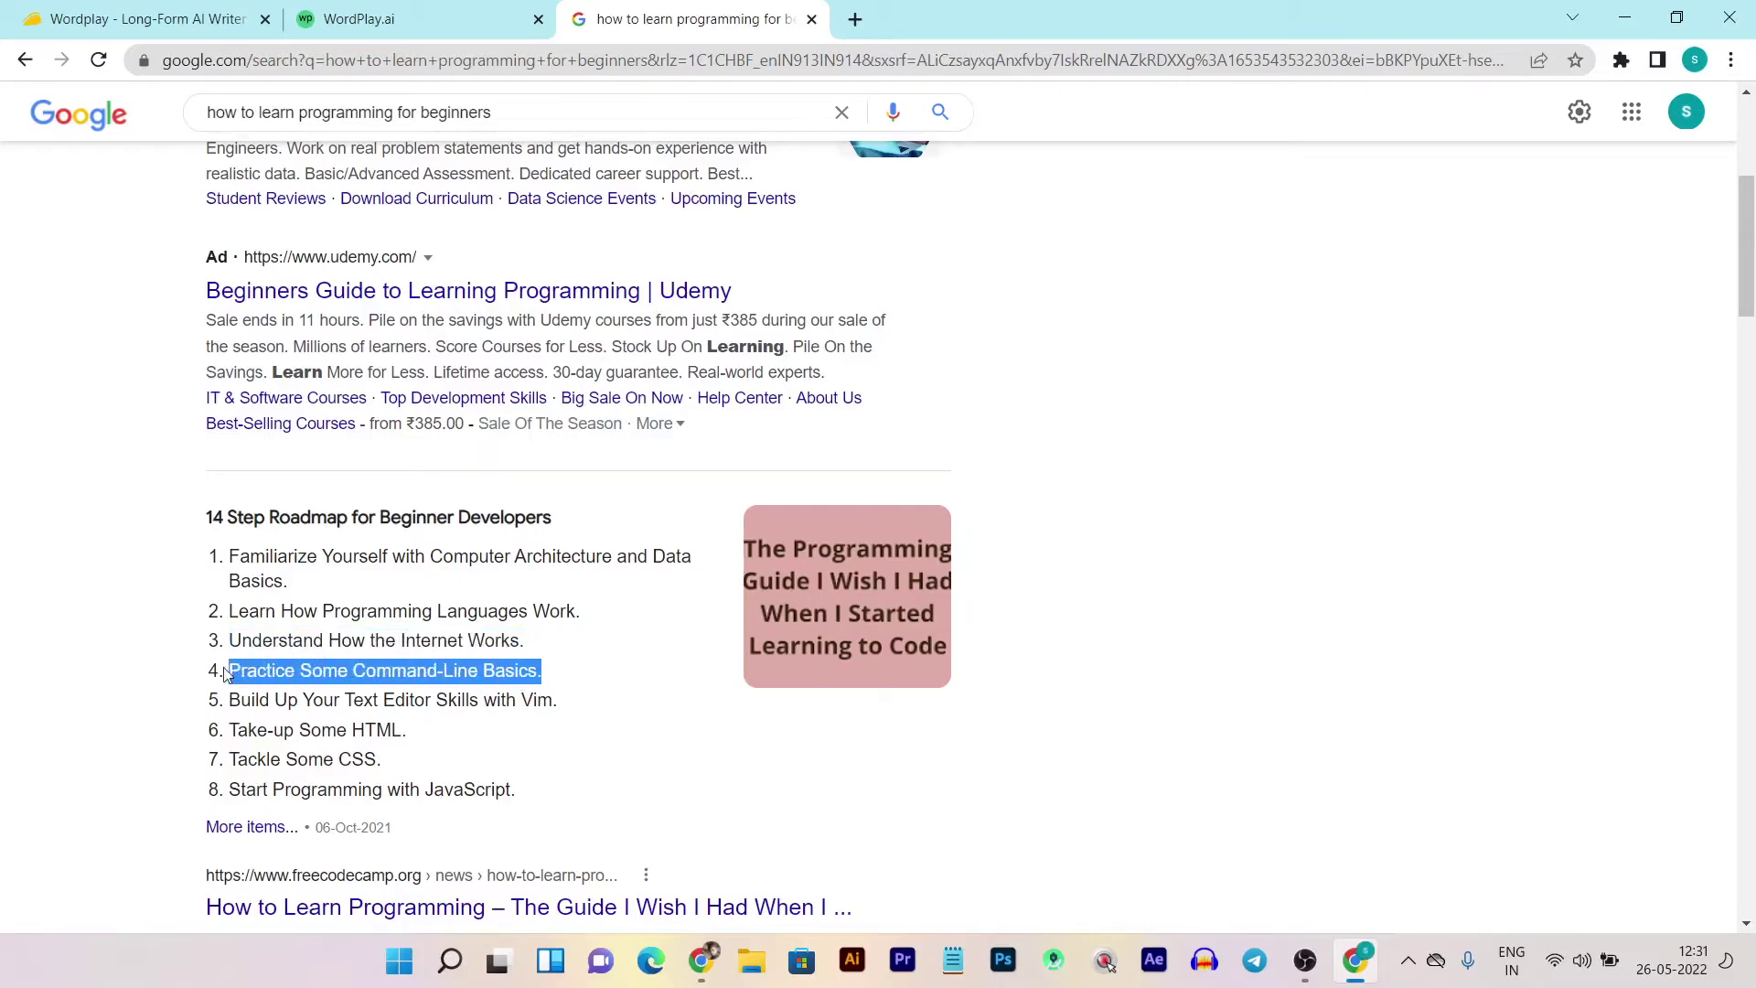
left_click(325, 14)
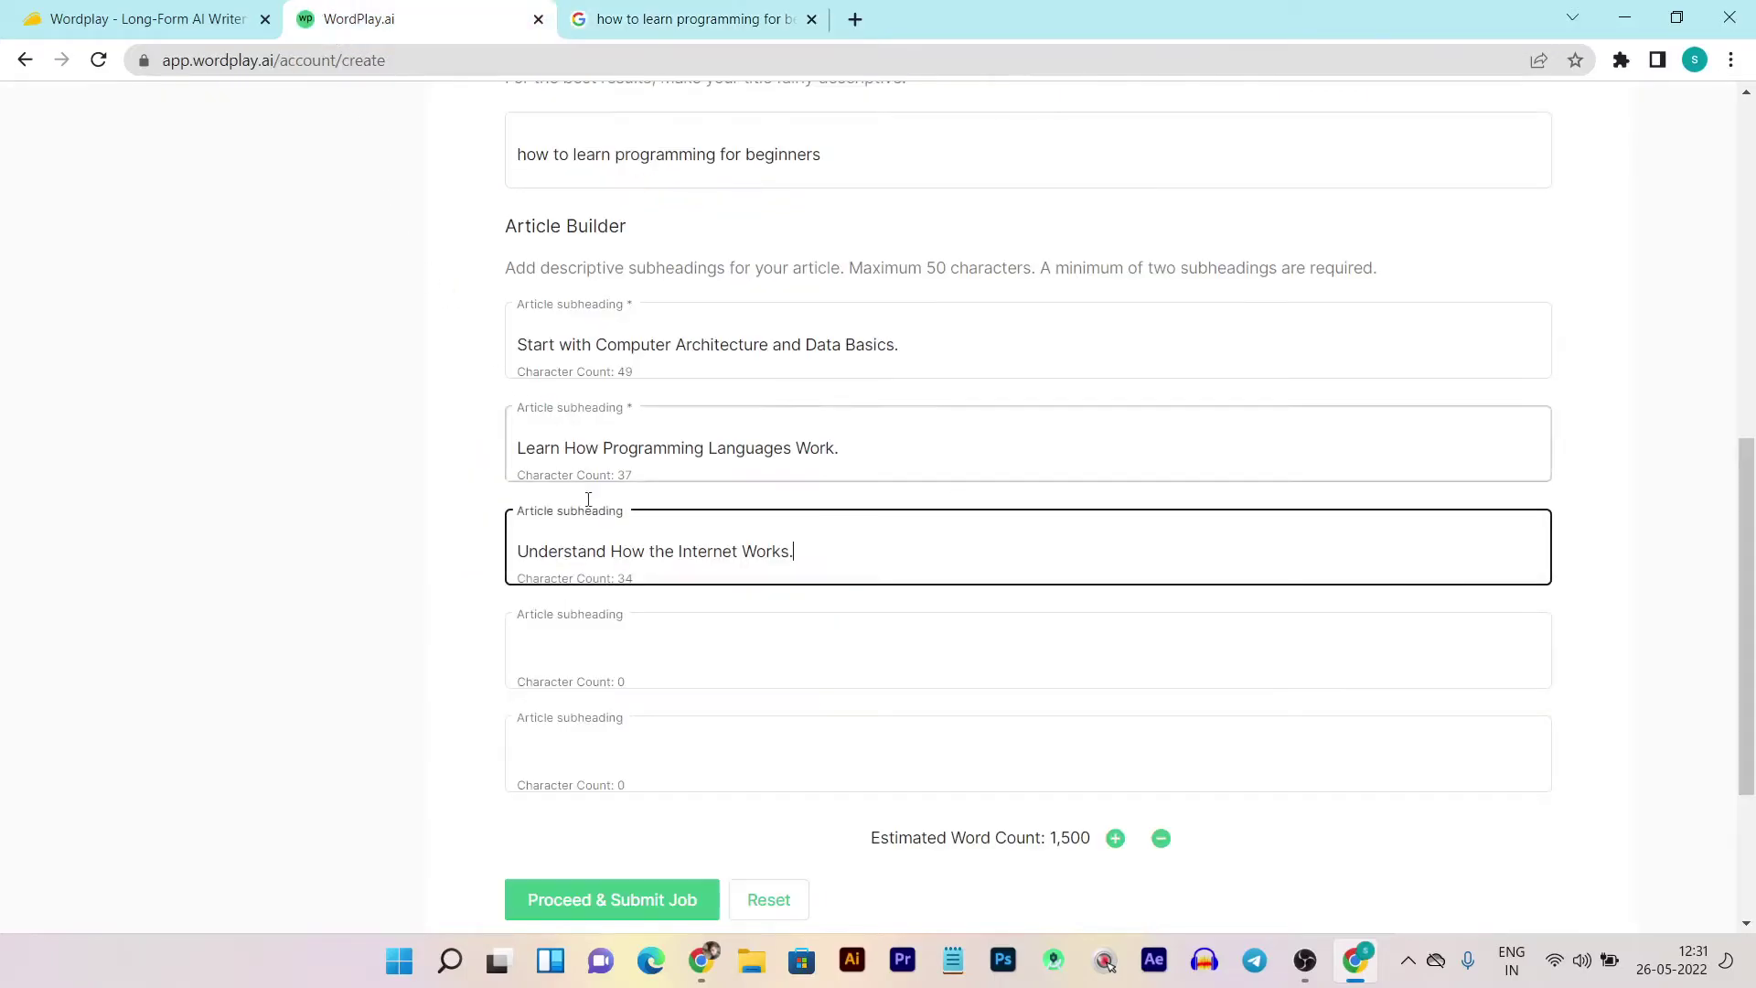
left_click(634, 650)
key("ctrl+v")
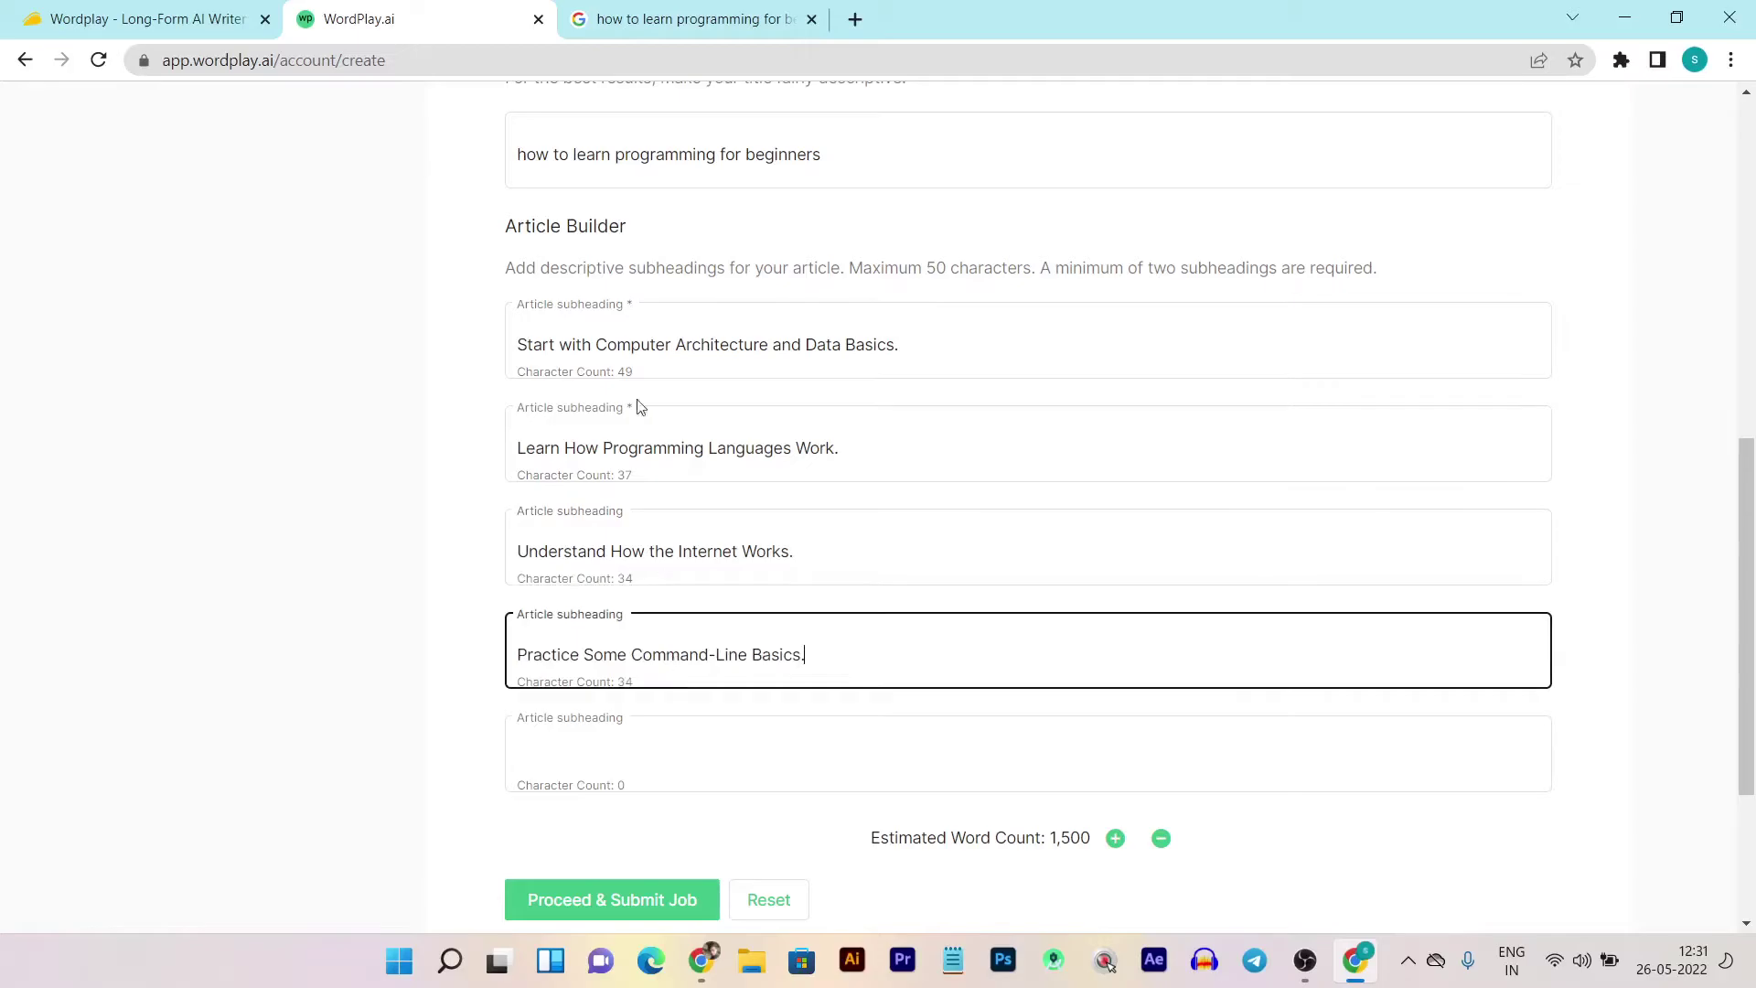
Fill the fifth subheading with 'Build Up Your Text Editor Skills'.
left_click(608, 11)
scroll(579, 444, "down", 3)
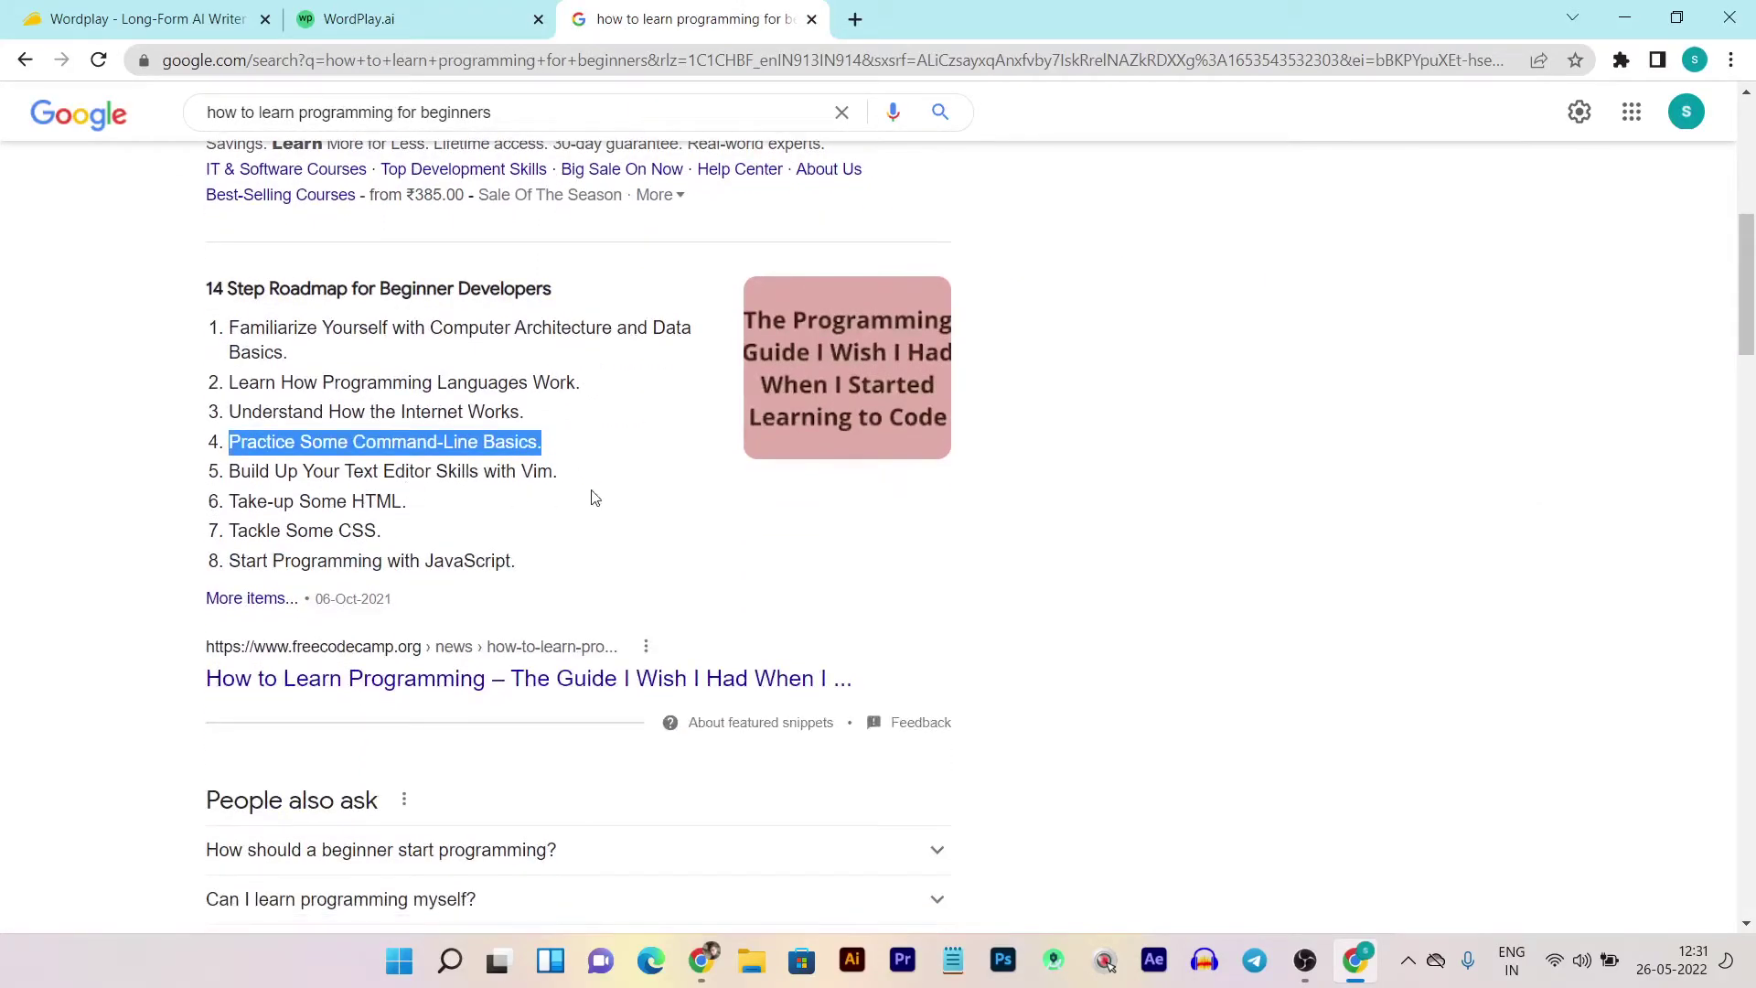
left_click_drag(229, 471, 482, 474)
key("ctrl+c")
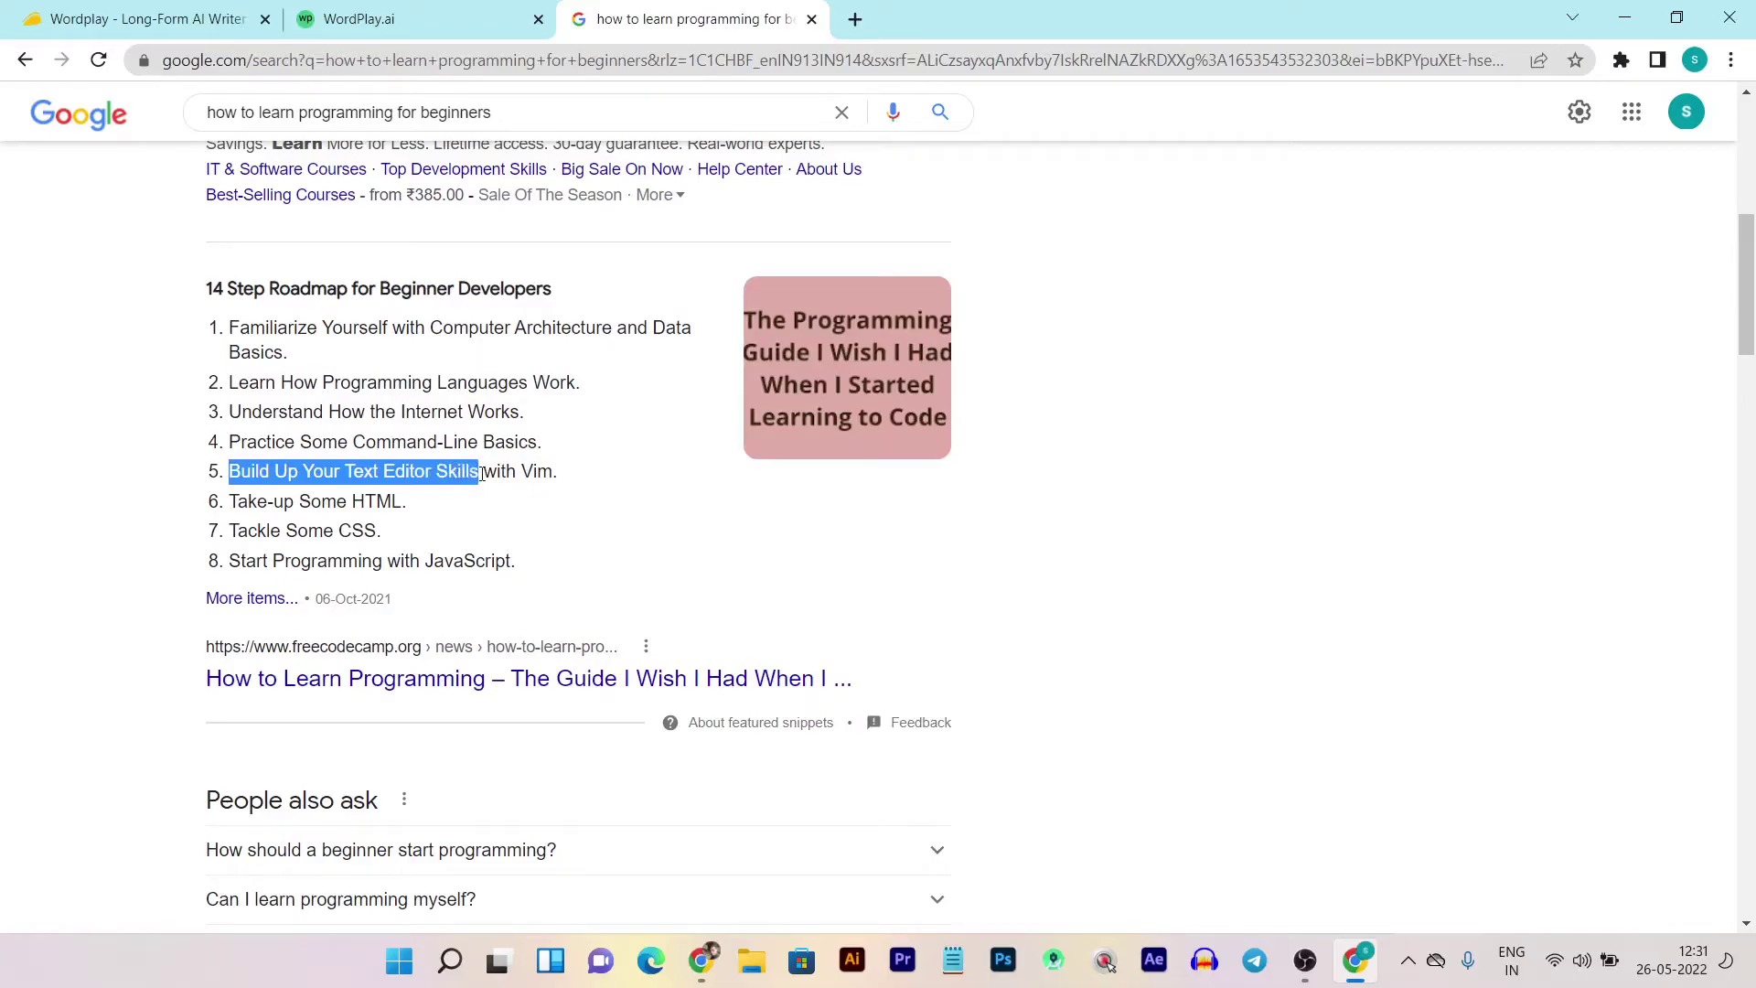
left_click(403, 18)
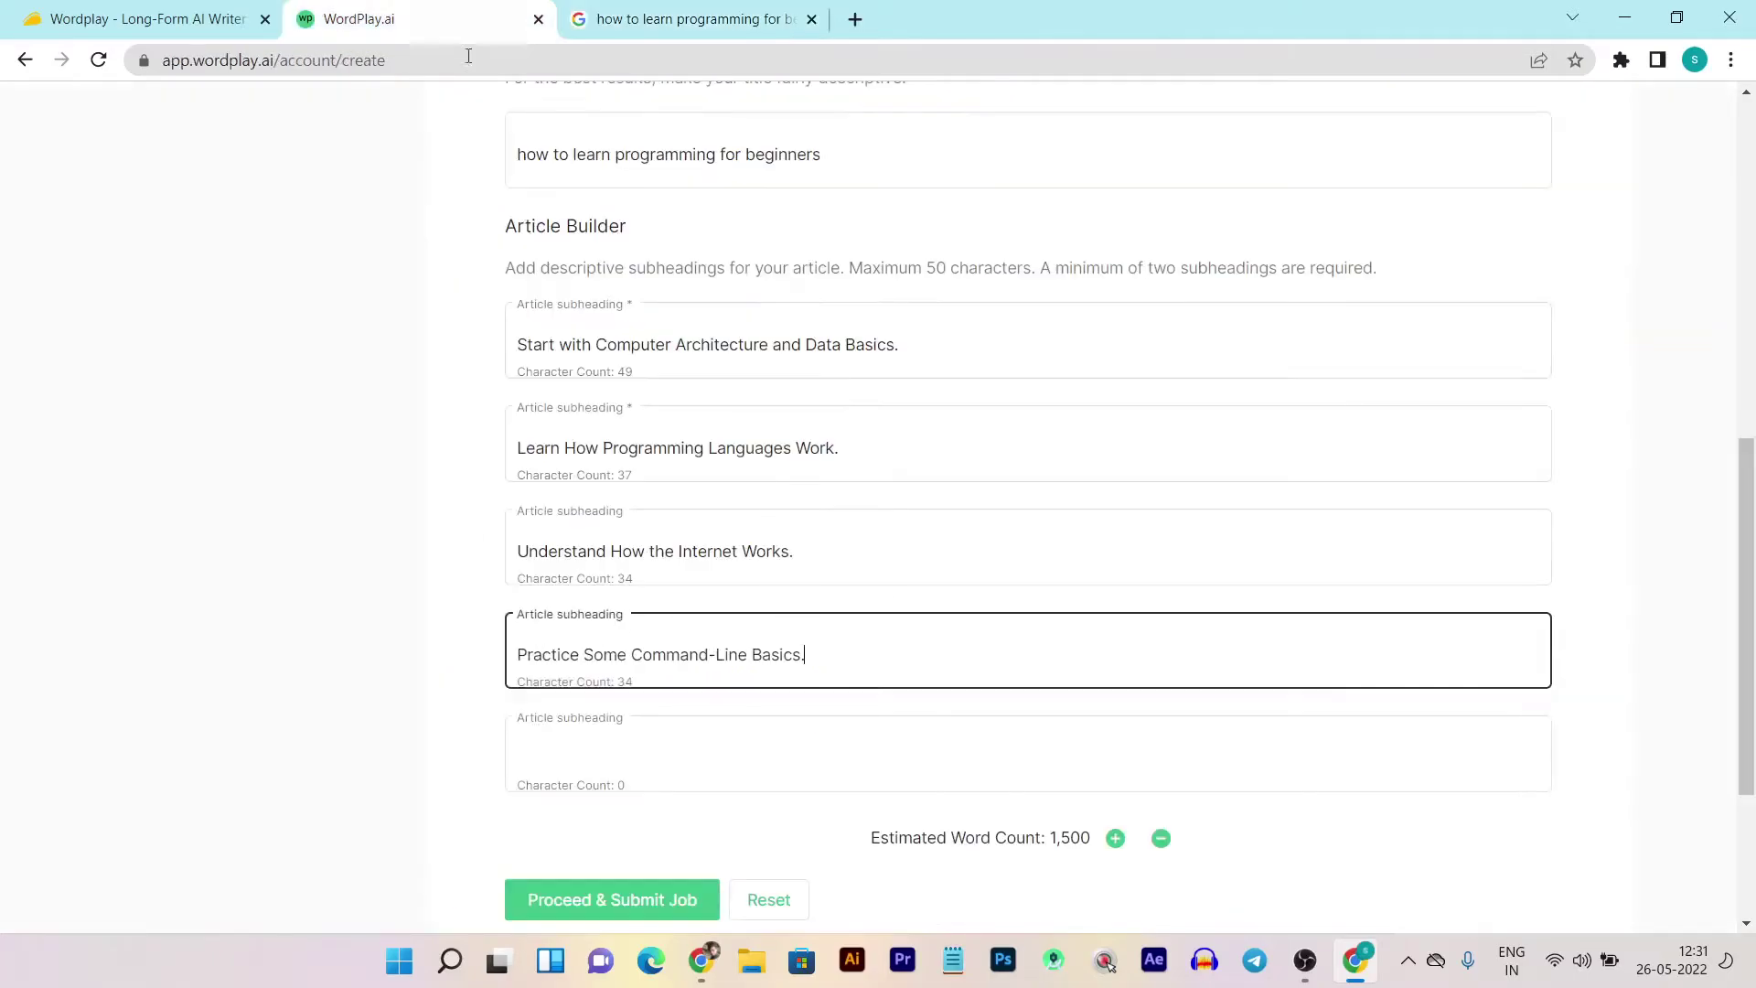
left_click(609, 785)
key("ctrl+v")
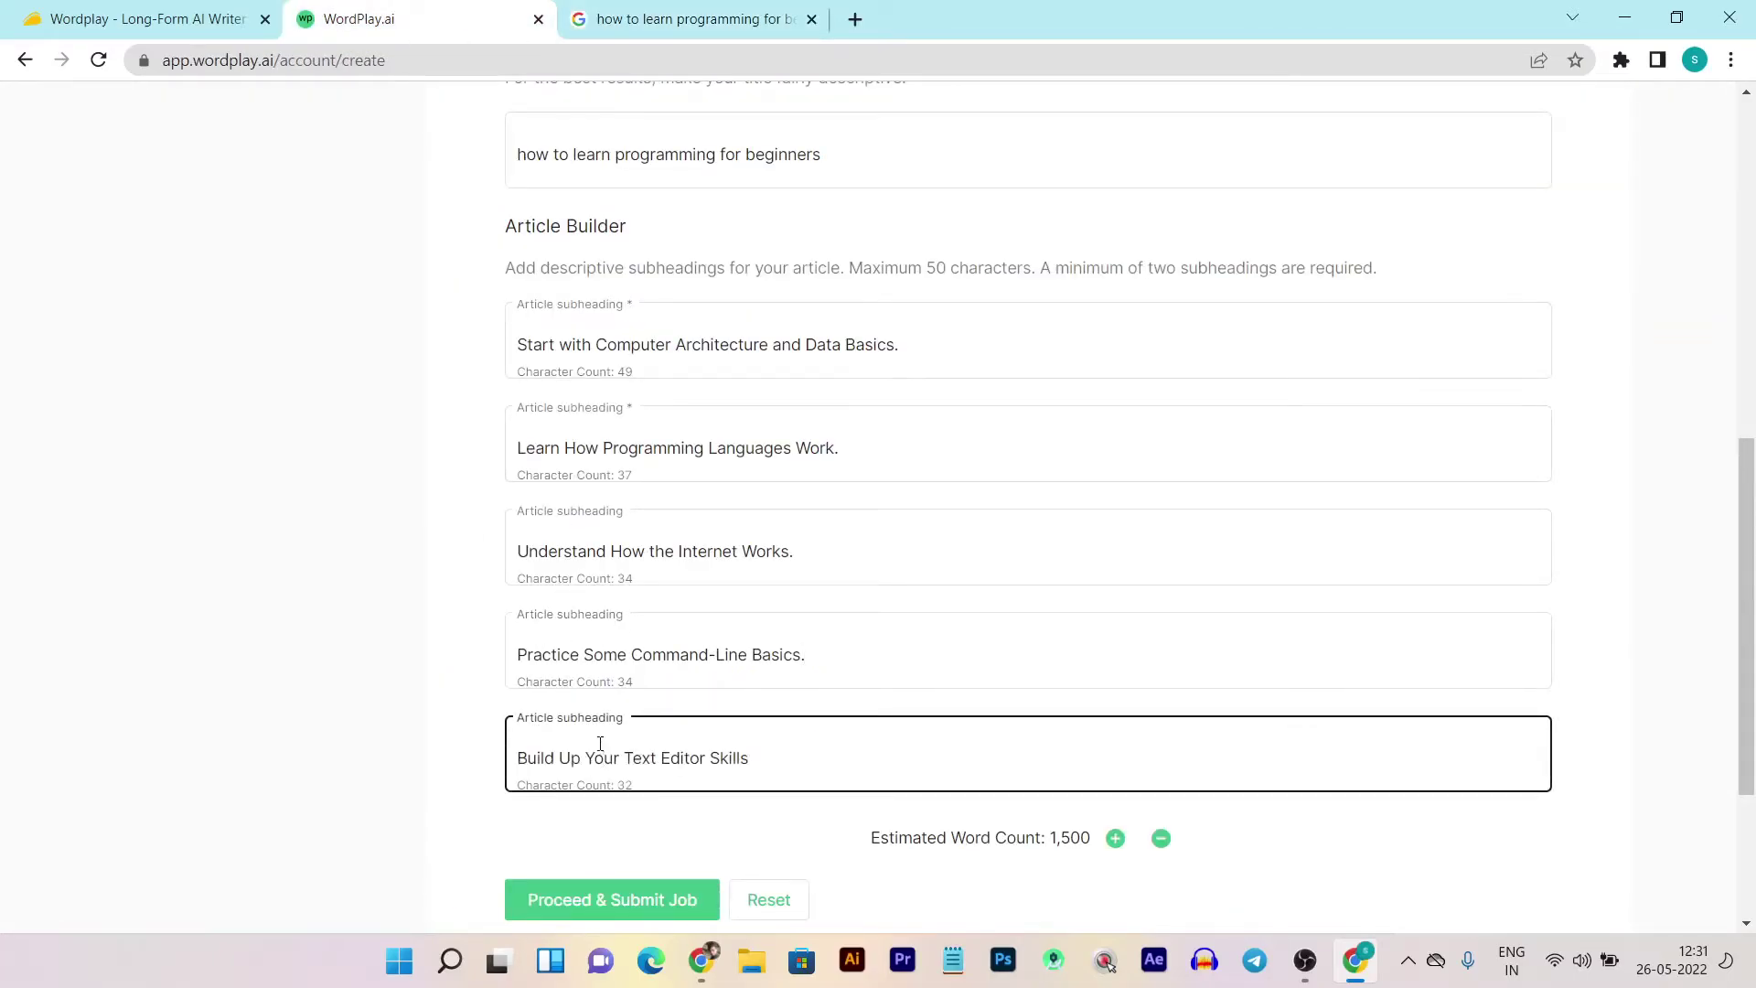
scroll(689, 706, "up", 3)
scroll(685, 706, "down", 6)
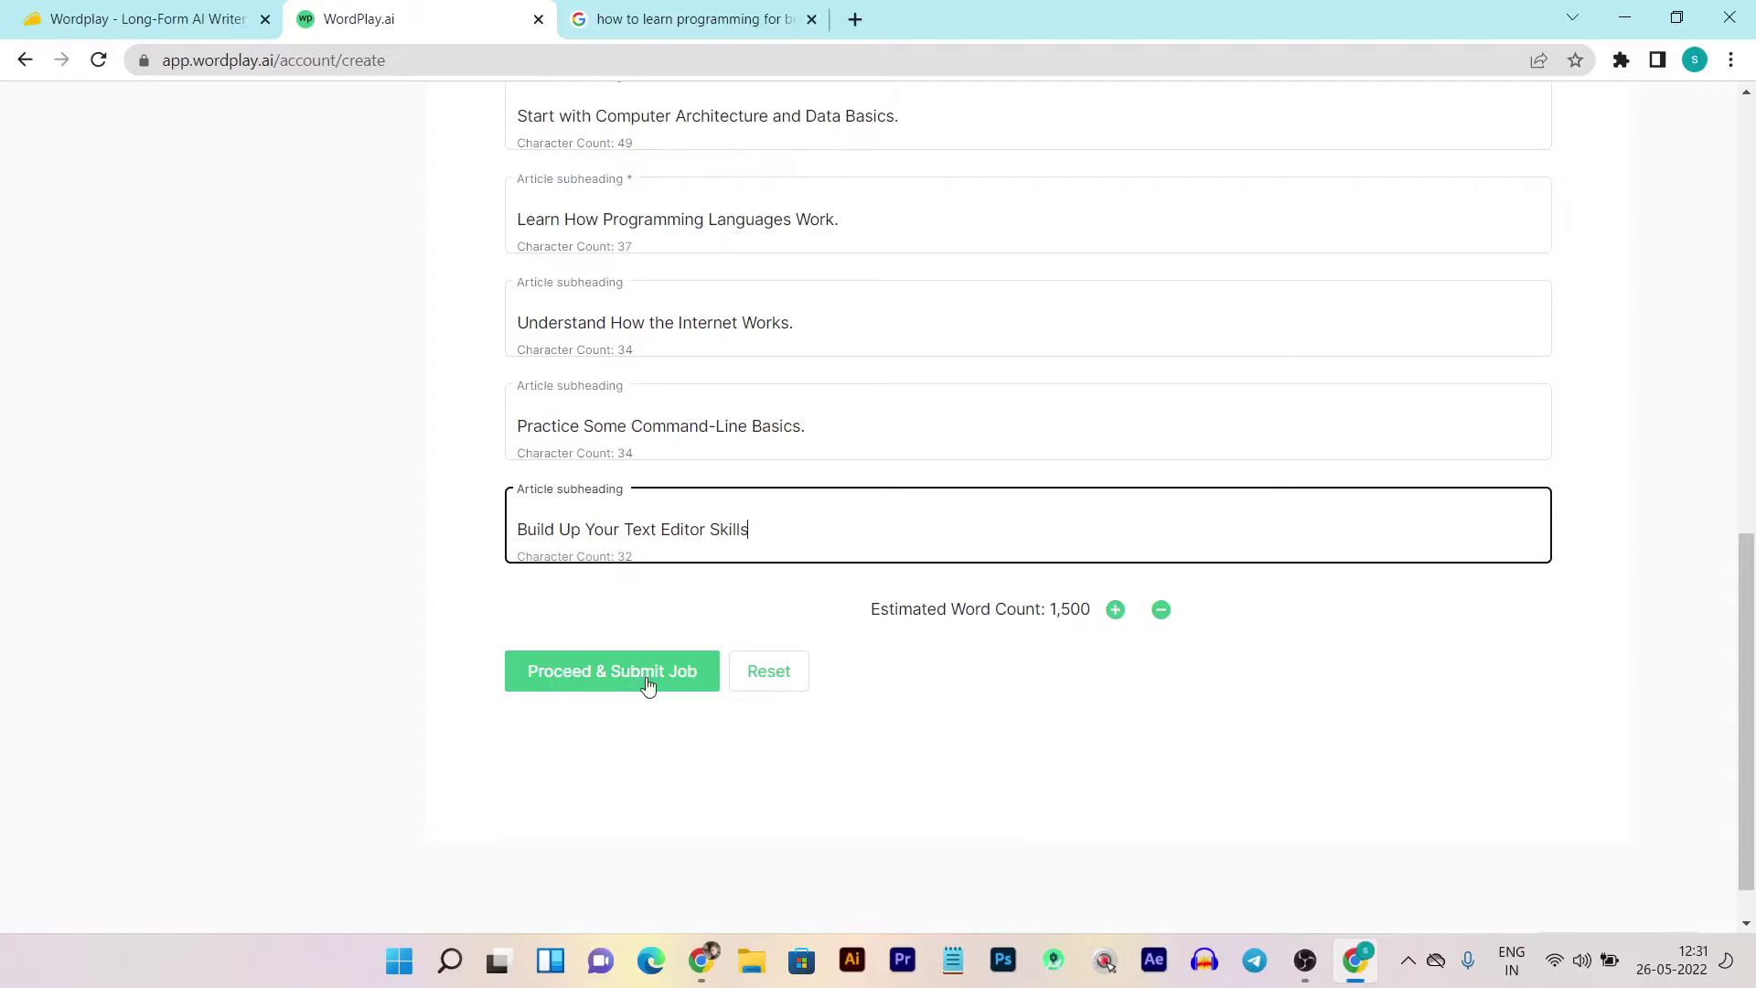
Submit the article job and wait for the 1500-word project to appear in My Projects.
left_click(613, 684)
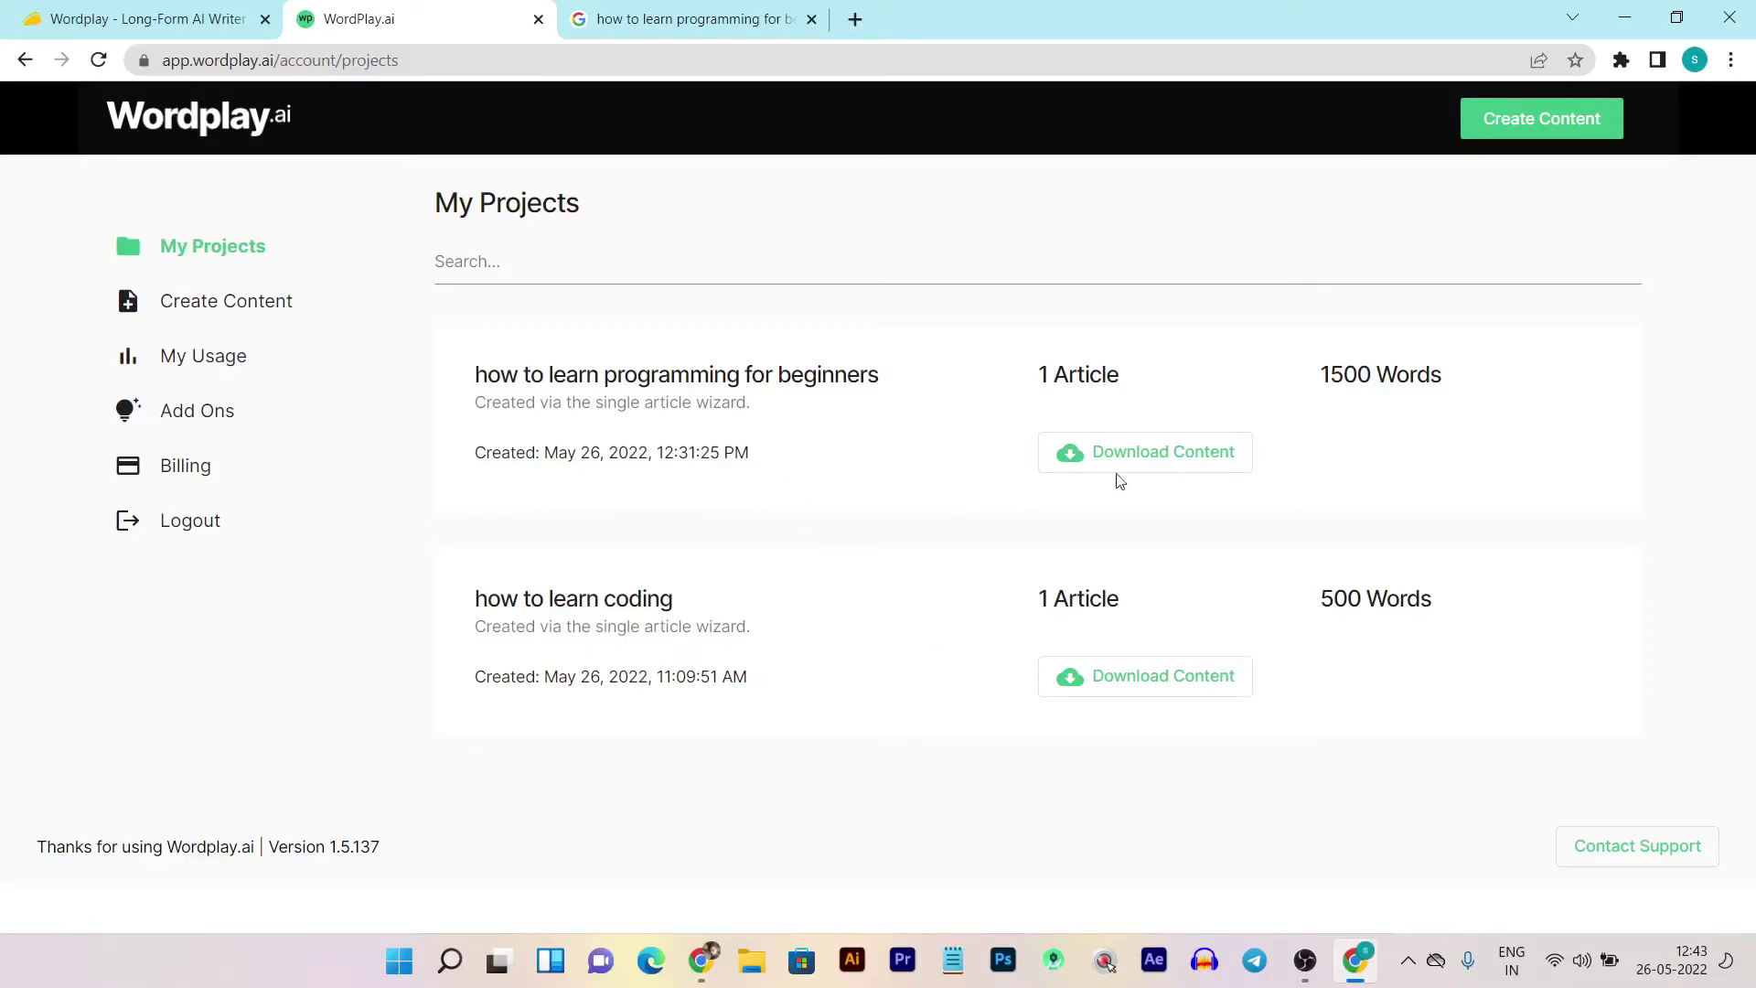
mouse_move(1687, 962)
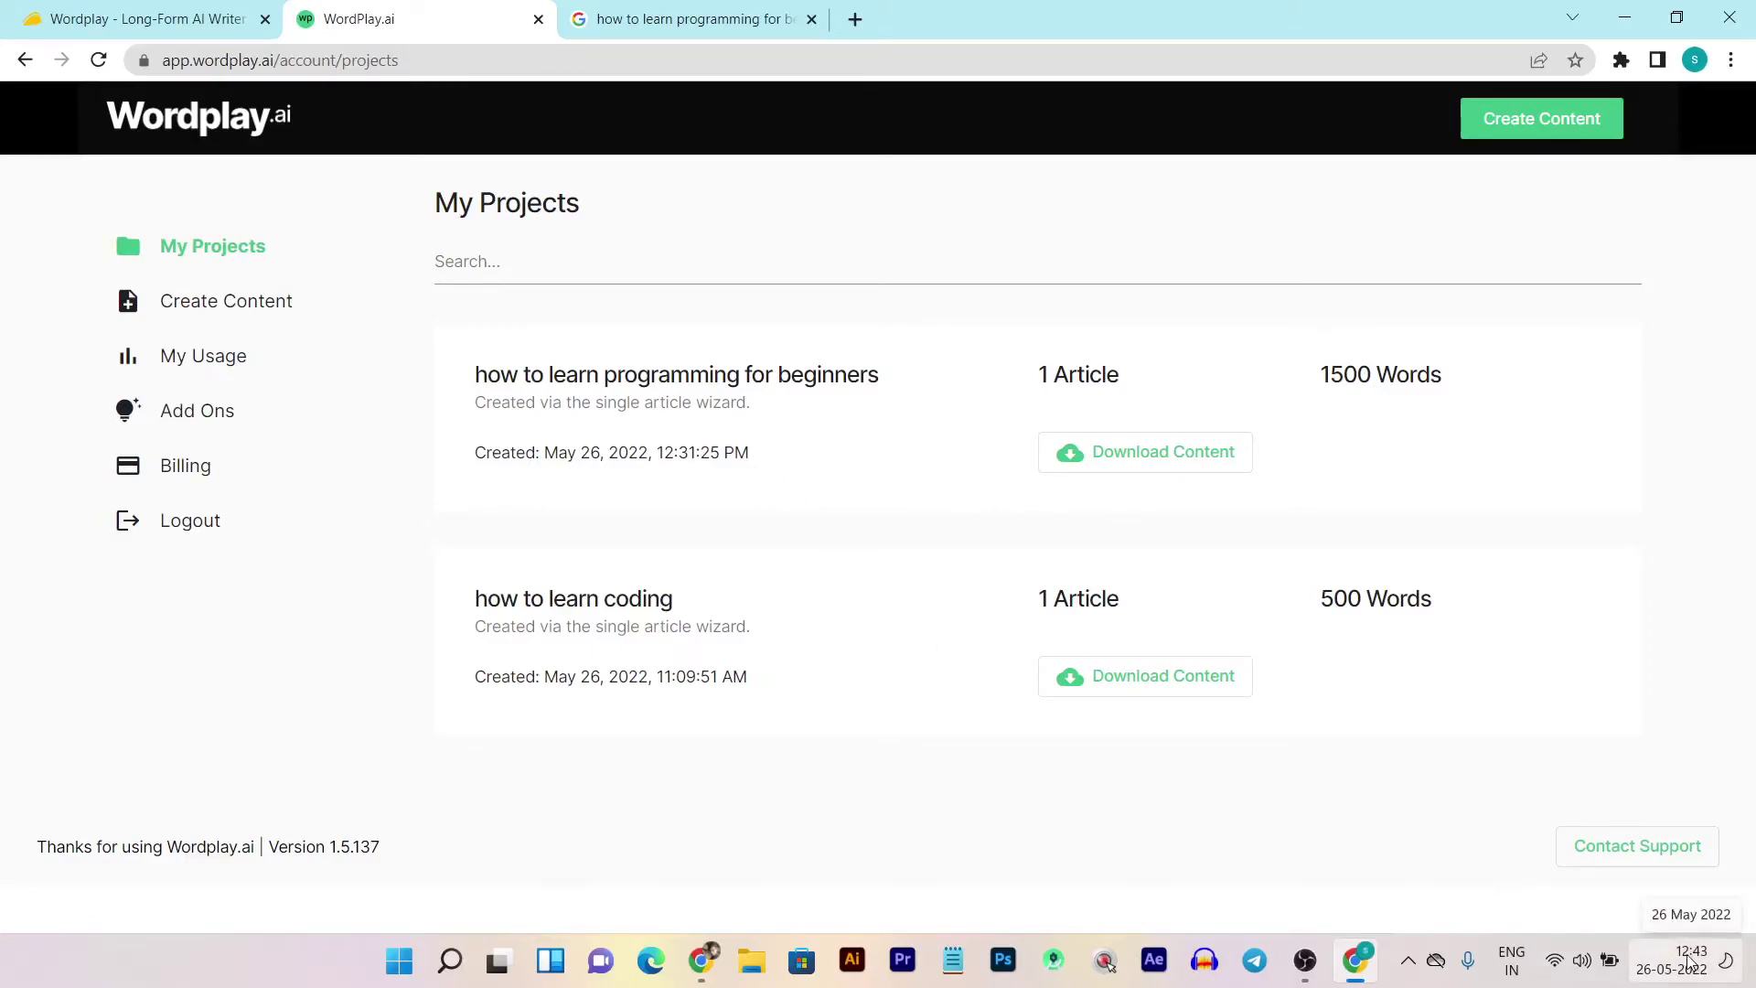